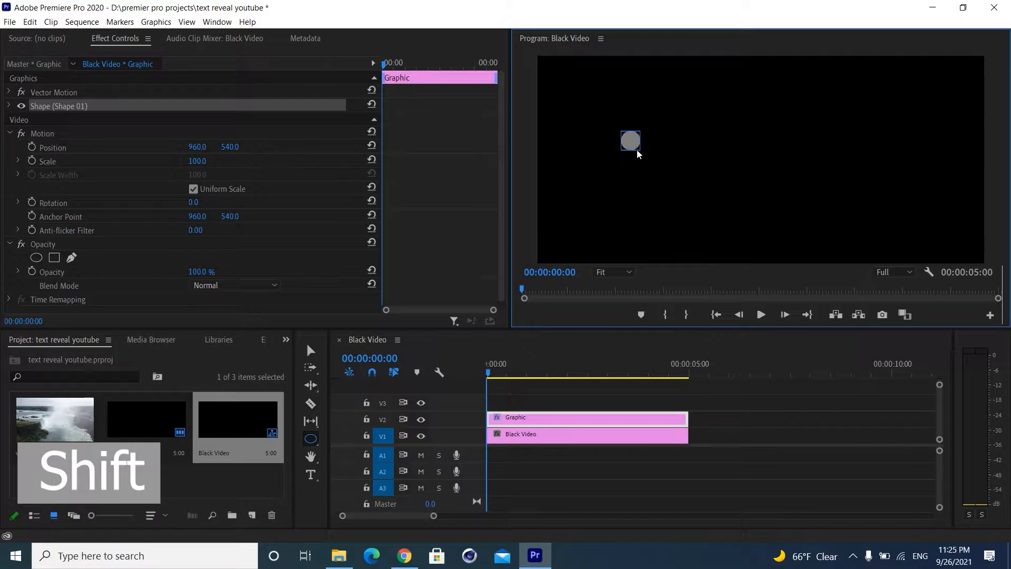
- Draw a small circle in the upper-left part of the frame and fill it white
left_click_drag(637, 150, 636, 149)
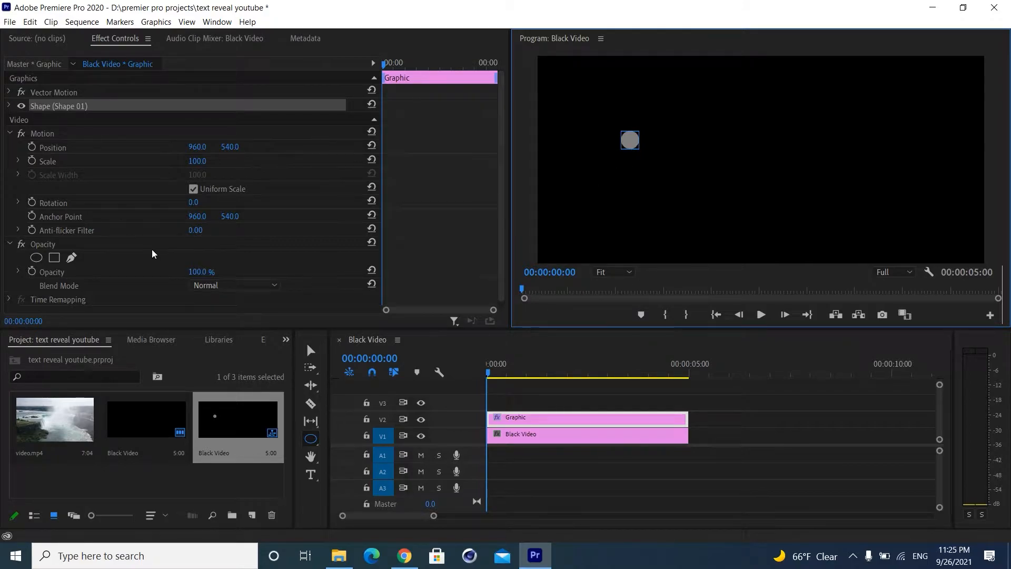
left_click(9, 106)
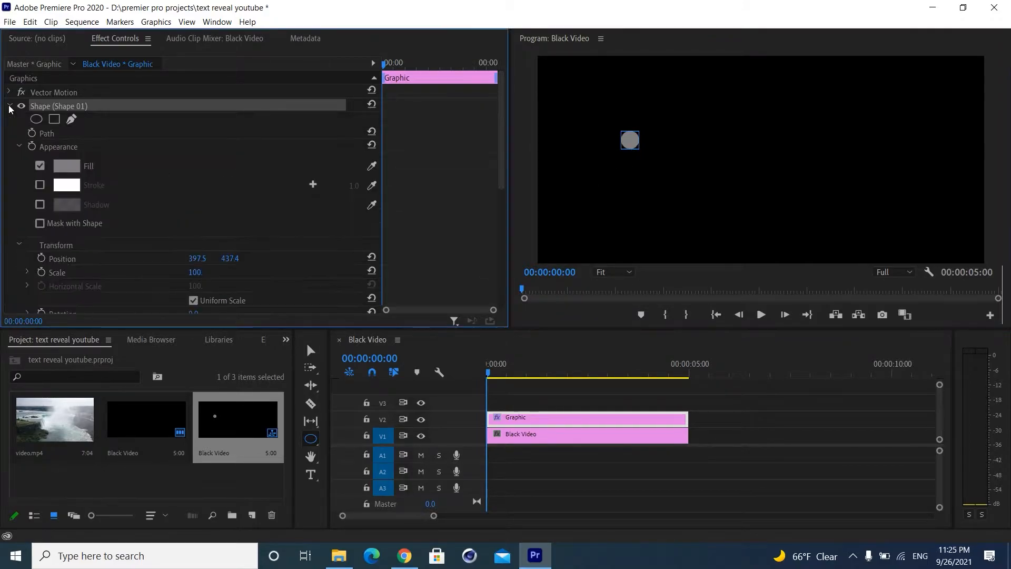
left_click(63, 166)
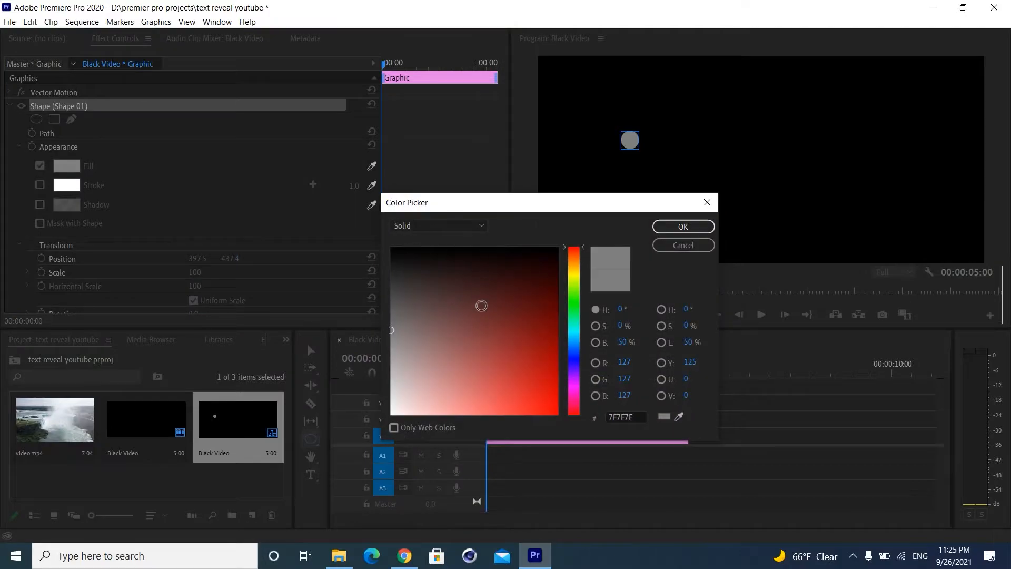
left_click(391, 413)
left_click(683, 227)
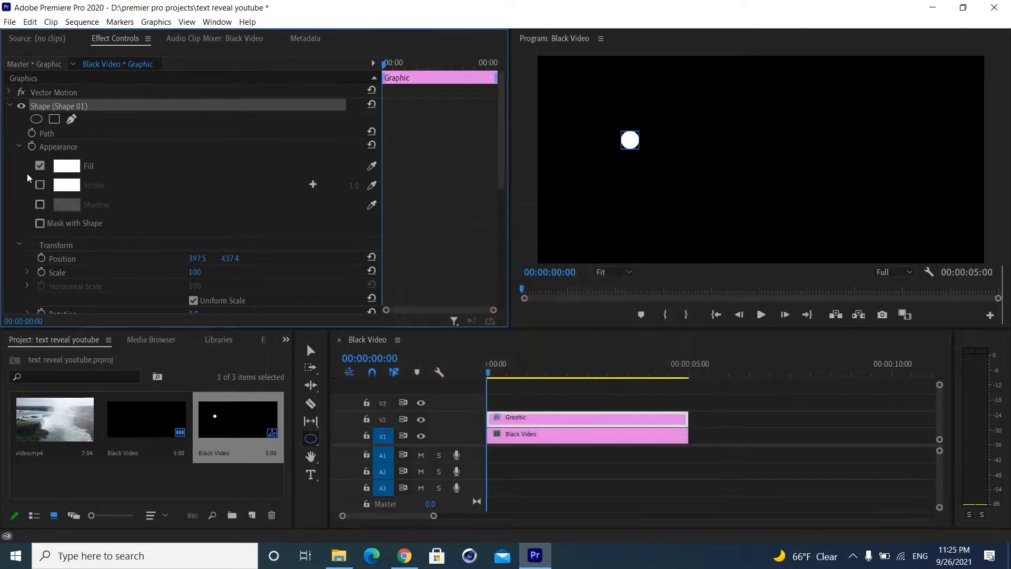
- Turn off the circle's fill and enable a white stroke with a width of 23
left_click(41, 185)
left_click(40, 166)
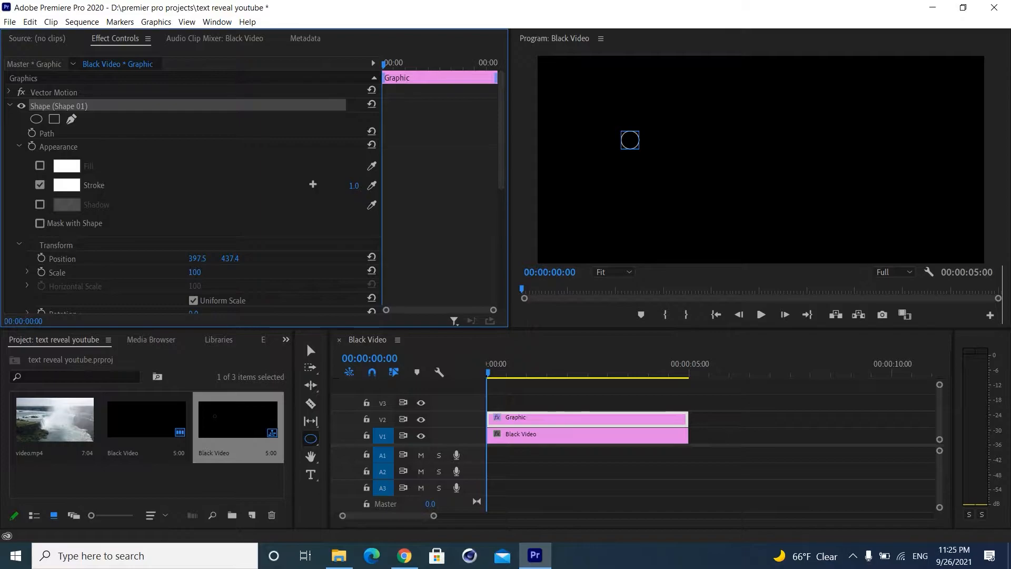
left_click_drag(353, 185, 356, 185)
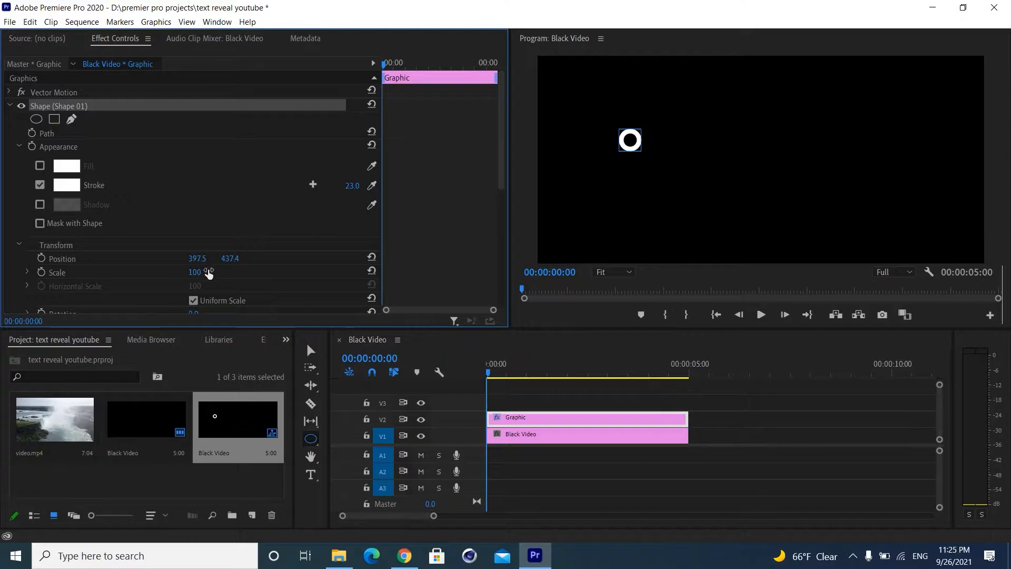
- Scale the ring to 77, set its stroke width to 18 and move it to about 505.5, 323.4
left_click_drag(200, 272, 186, 272)
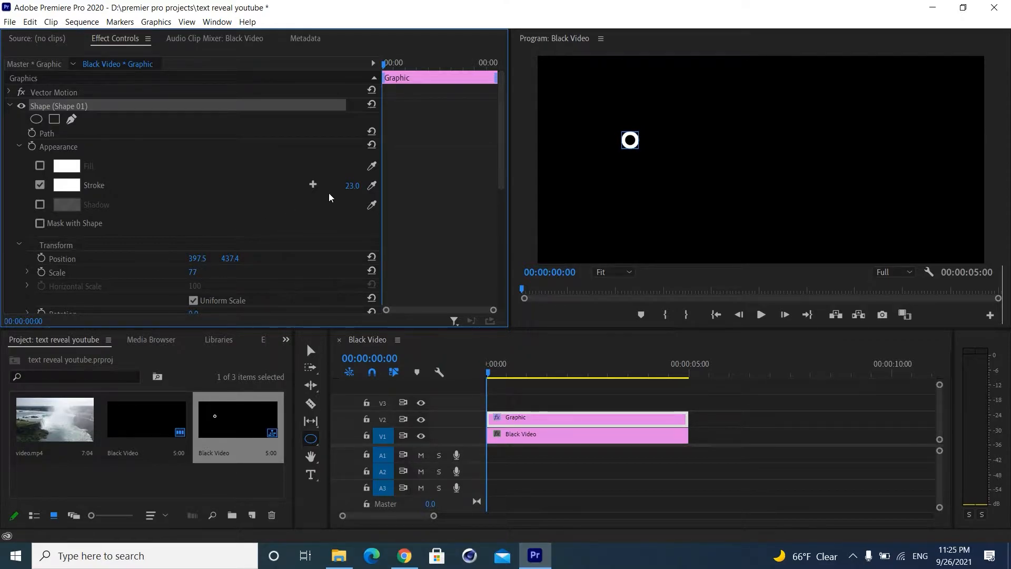
left_click_drag(353, 186, 348, 185)
left_click(311, 350)
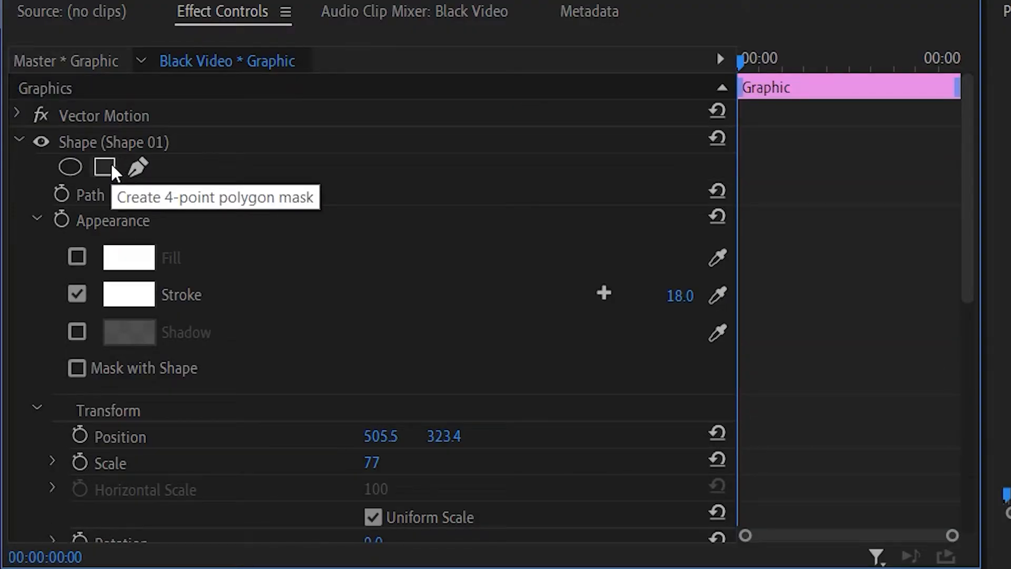
- Draw a thin four-point mask on Shape 01, running horizontally across the middle of the ring
left_click(112, 167)
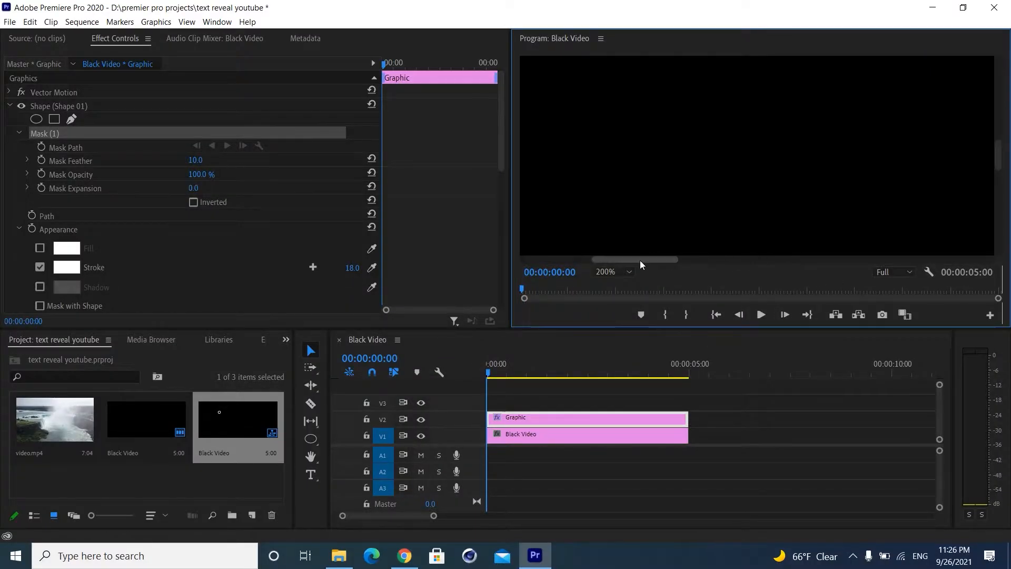
left_click_drag(640, 260, 623, 260)
left_click_drag(999, 154, 1000, 122)
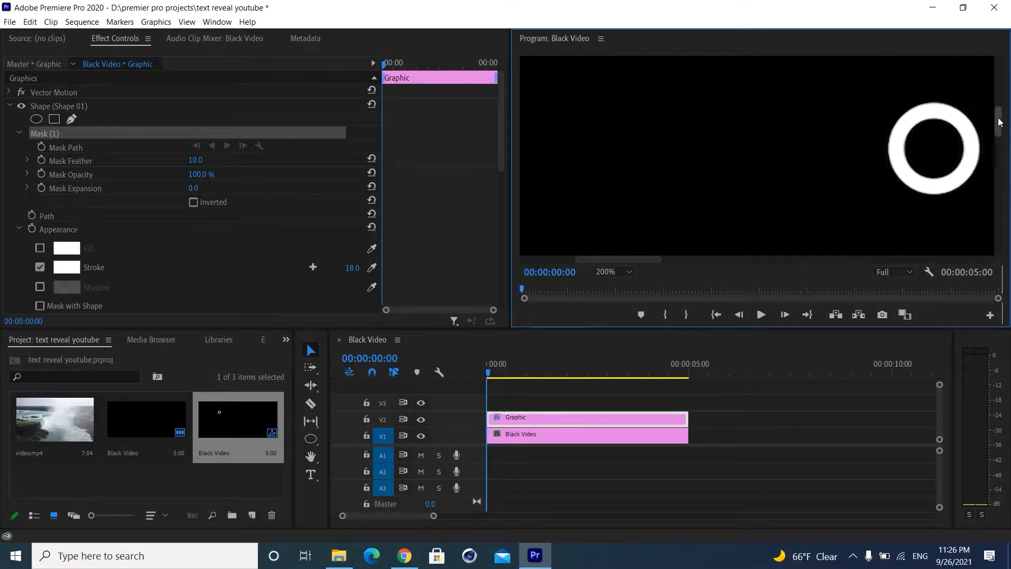
left_click_drag(643, 259, 695, 258)
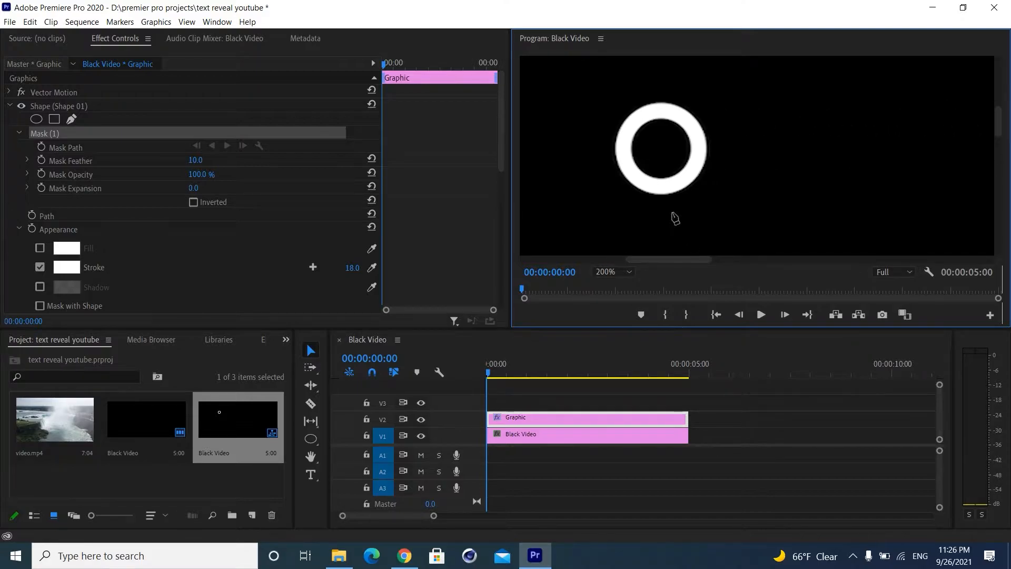
left_click(597, 136)
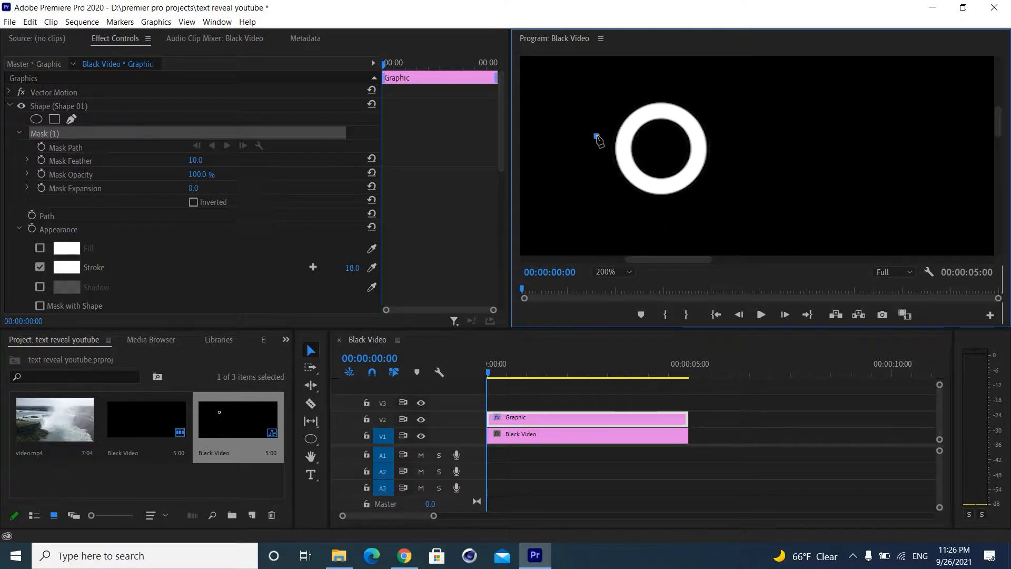
left_click(724, 134)
left_click(726, 160)
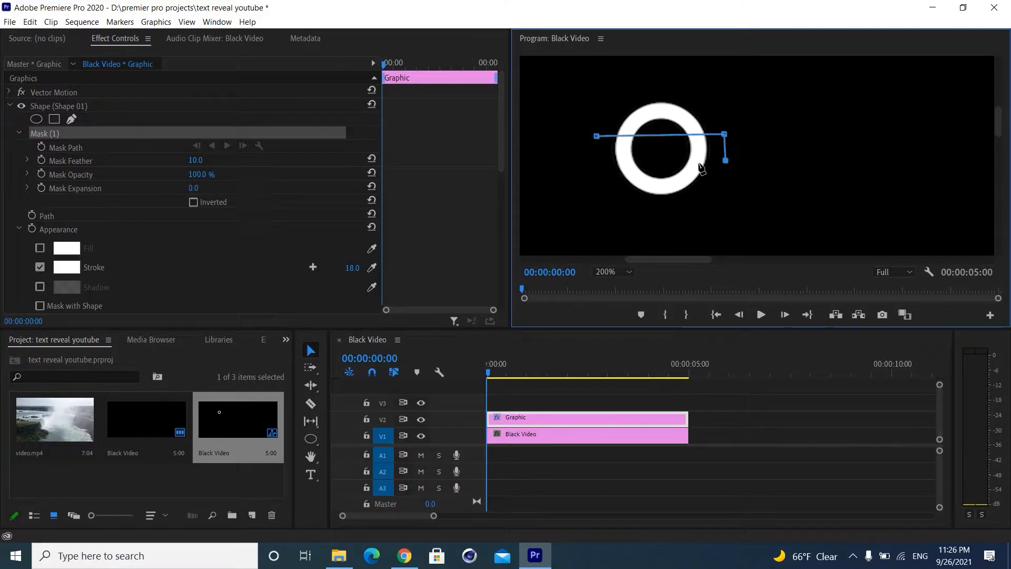
left_click(597, 163)
left_click(596, 136)
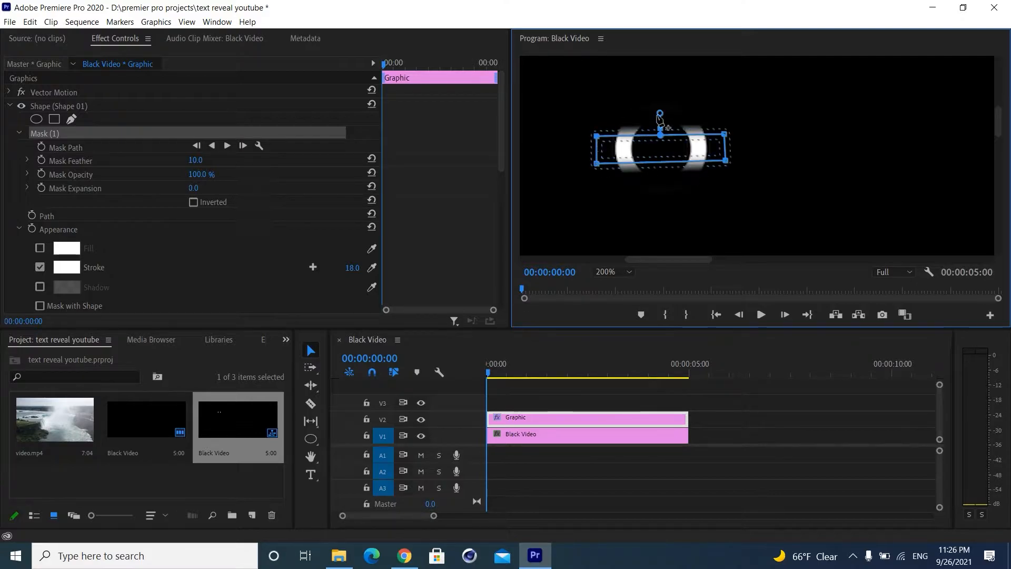
- Set the mask's feather to 0 and invert it so the band cuts a gap through the ring
left_click_drag(658, 116, 656, 180)
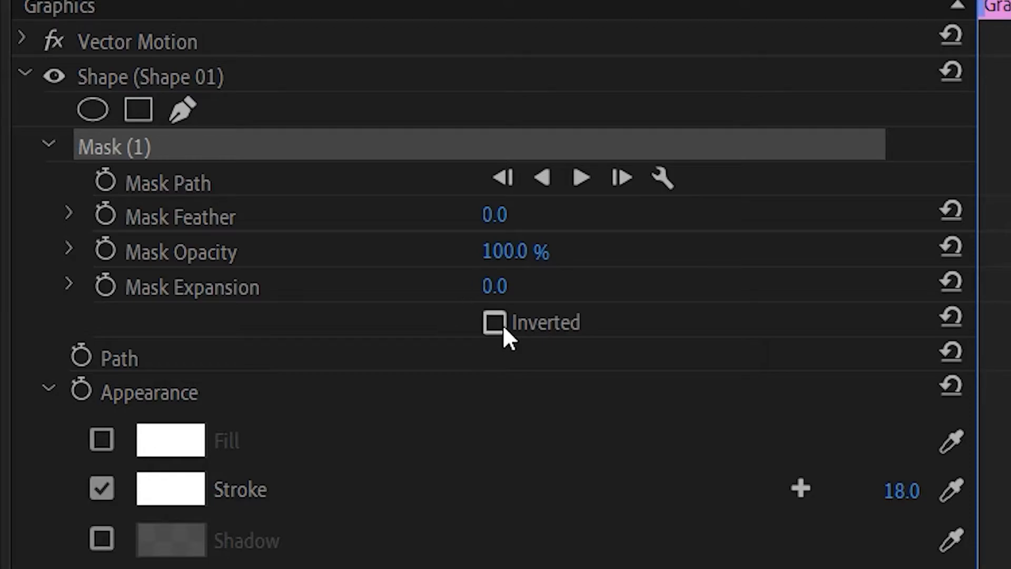
left_click(495, 324)
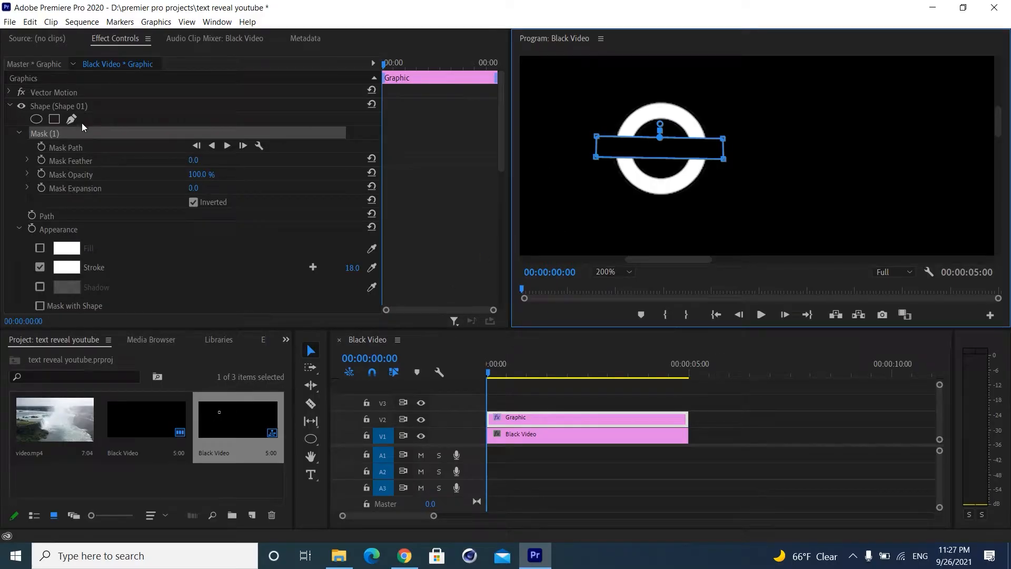
left_click(90, 117)
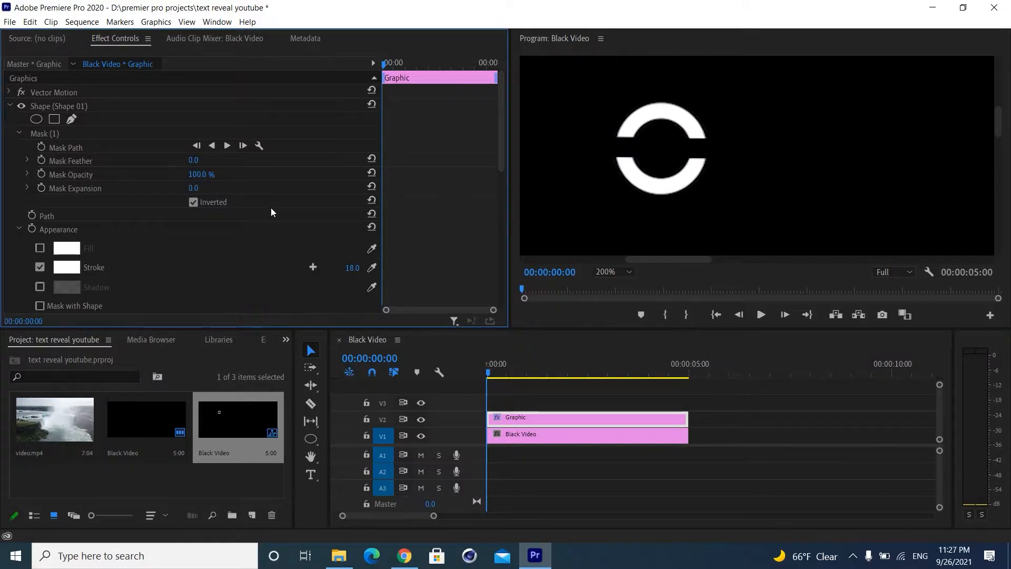
- Draw a second circle inside the ring with a white fill and no stroke
left_click(311, 441)
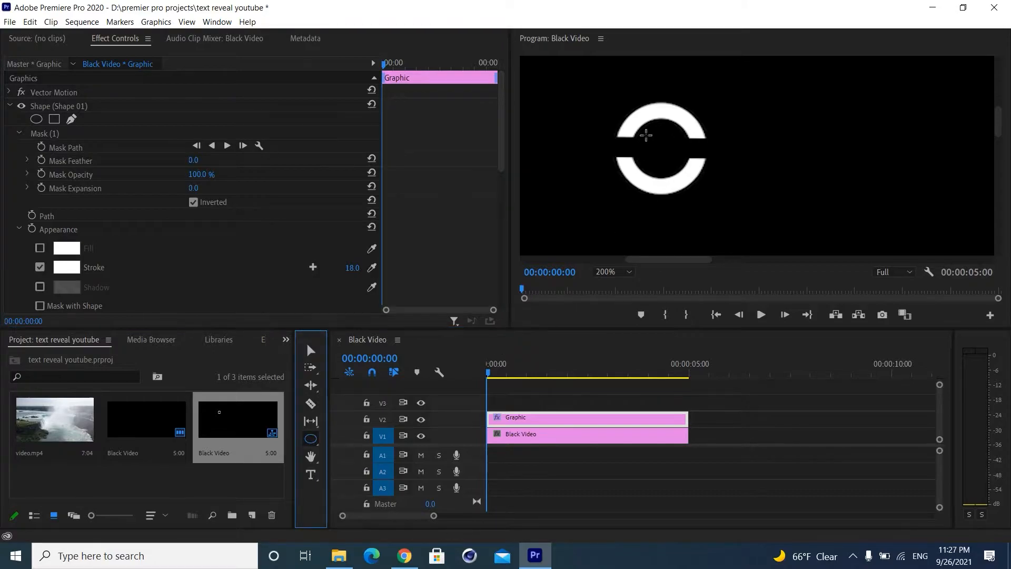
left_click_drag(631, 123, 657, 159)
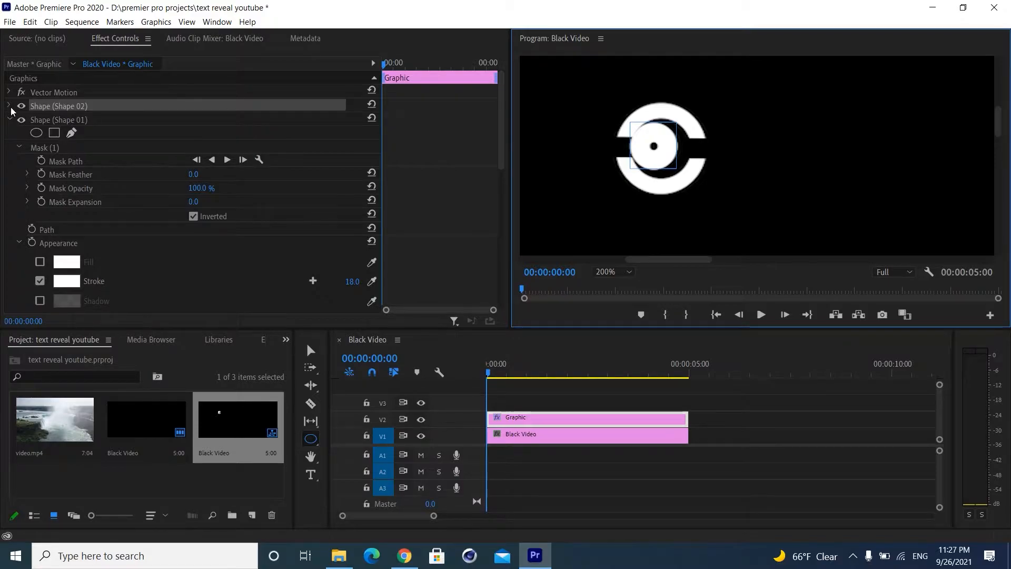
left_click(9, 107)
left_click(40, 166)
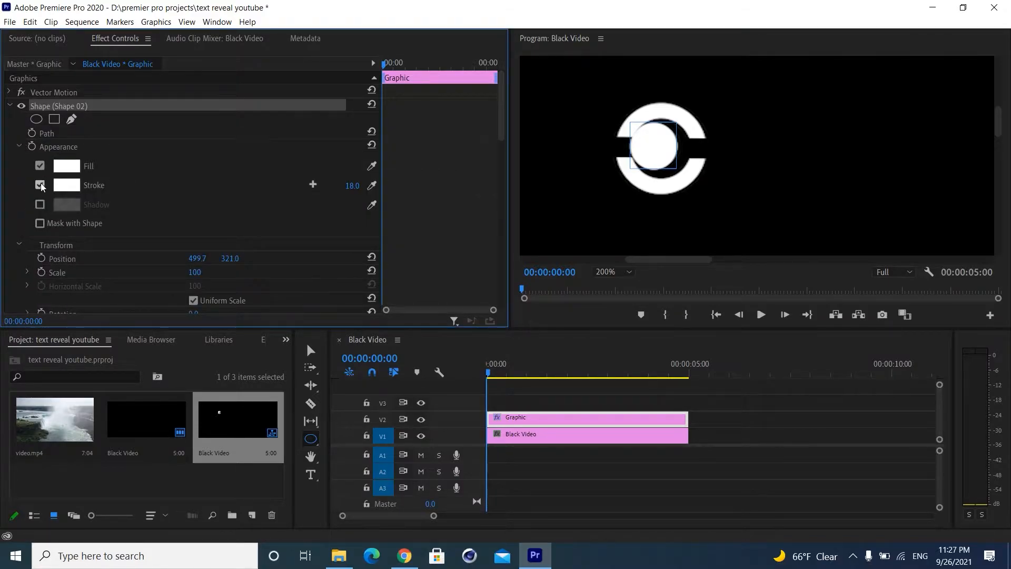
left_click(40, 184)
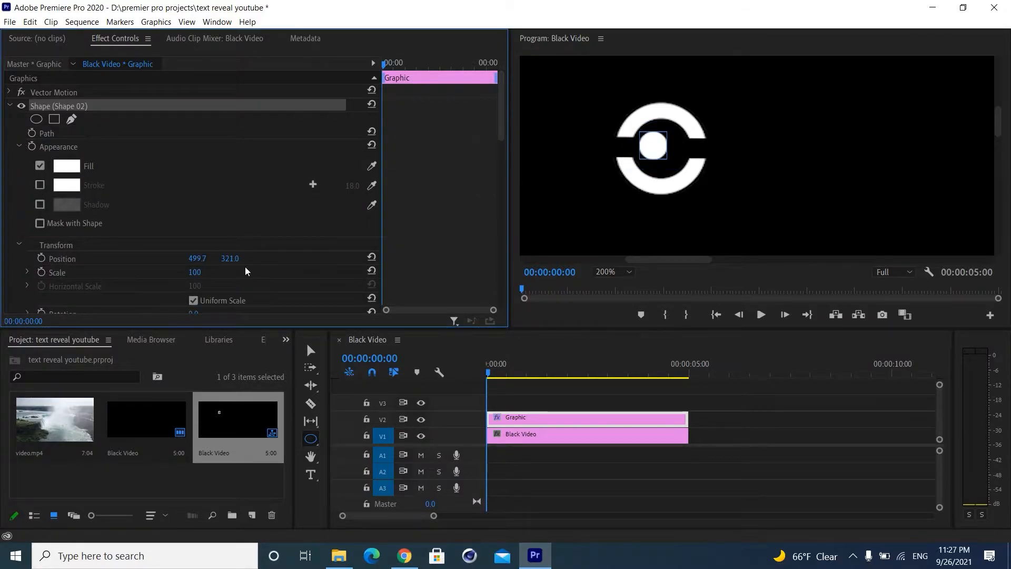
- Scale the inner circle to 148 and center it within the ring at about 505.7, 324.8
mouse_move(195, 272)
left_mouse_down()
mouse_move(200, 244)
mouse_move(232, 259)
mouse_move(201, 259)
left_mouse_up()
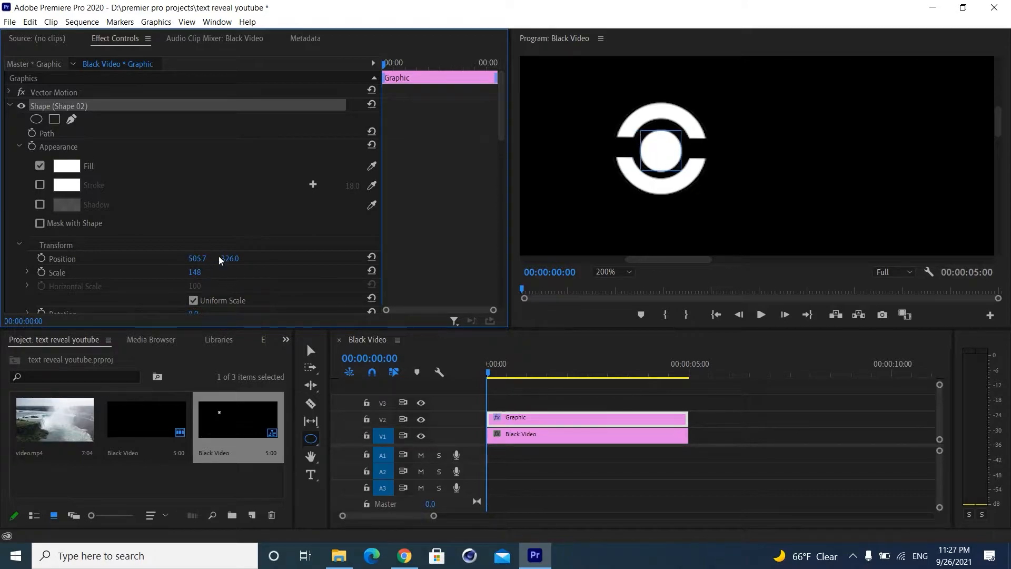
left_click(68, 258)
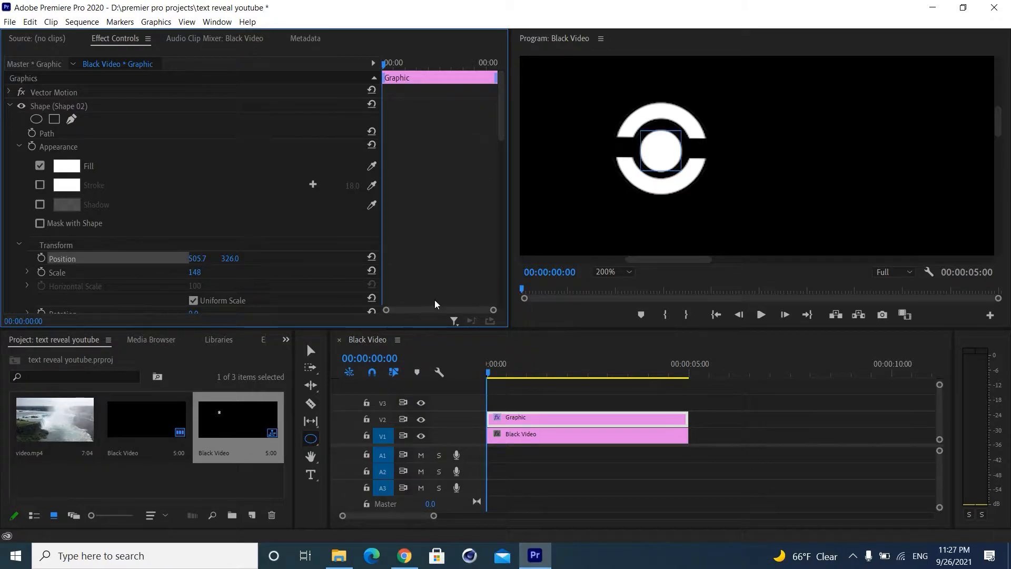
left_click(311, 351)
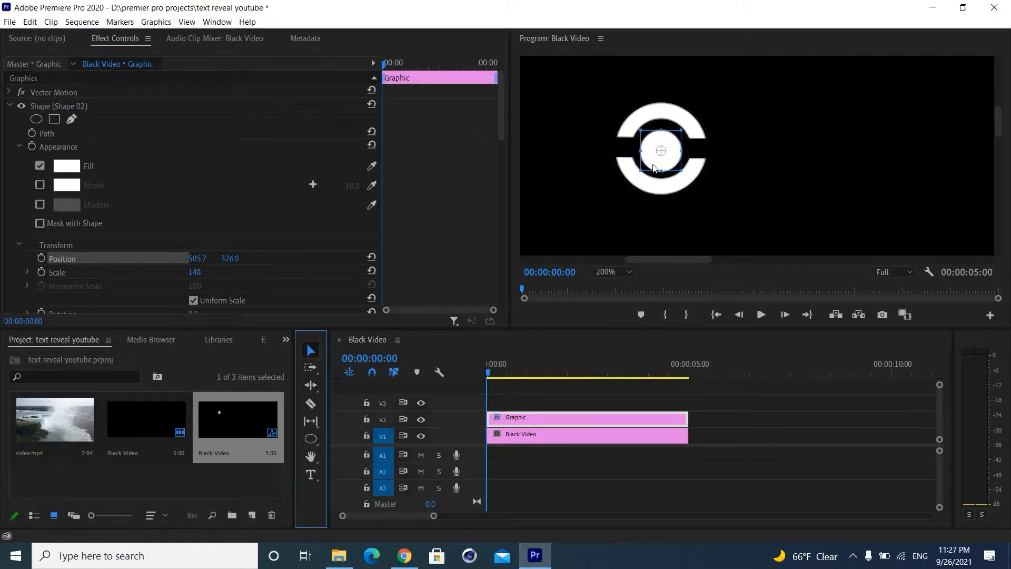
left_click_drag(653, 168, 652, 164)
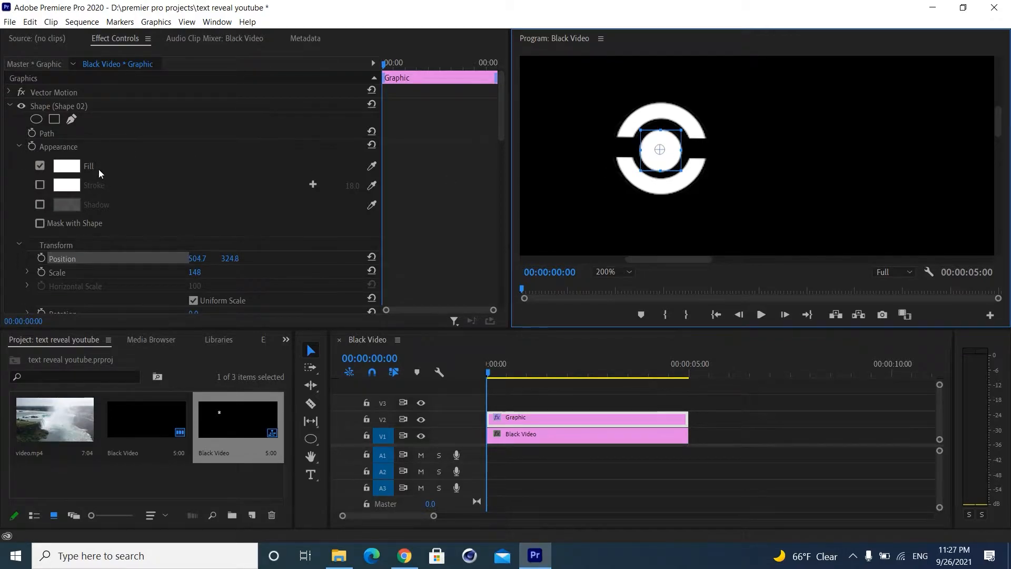
left_click_drag(197, 258, 198, 258)
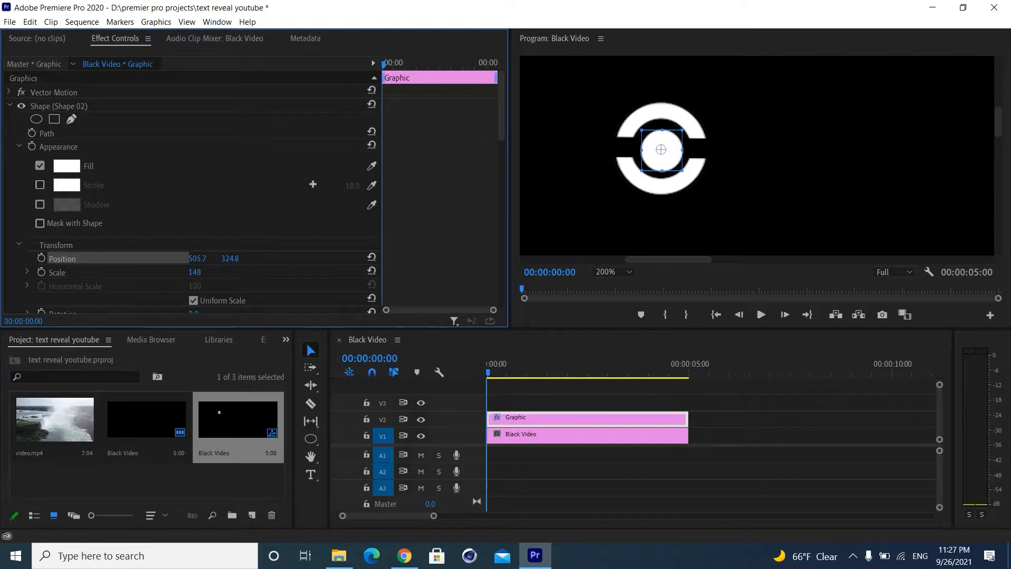
- Try rotating the whole graphic around its default anchor point, and undo the rotation
left_click(626, 276)
left_click(622, 289)
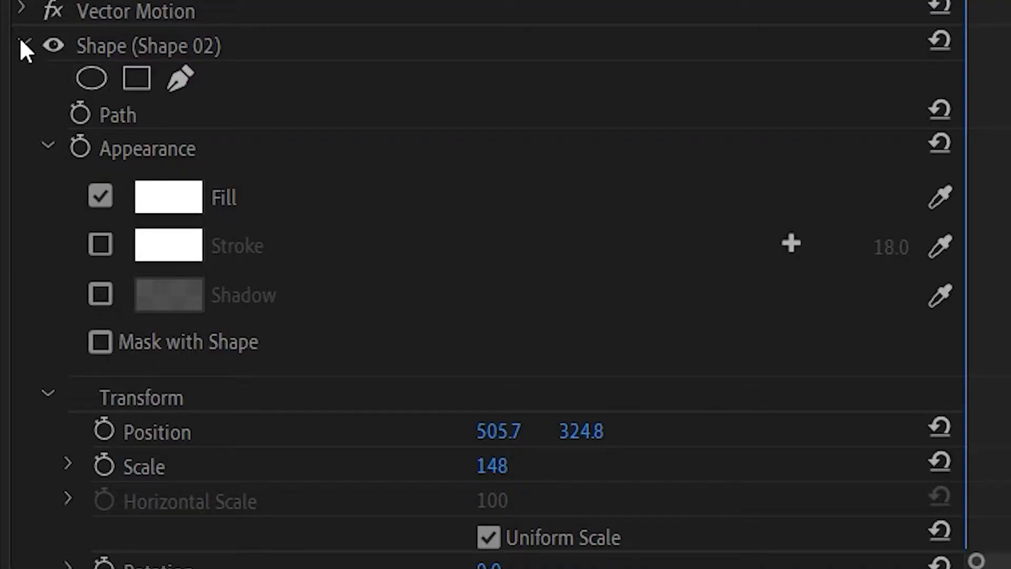
left_click(22, 43)
left_click(22, 80)
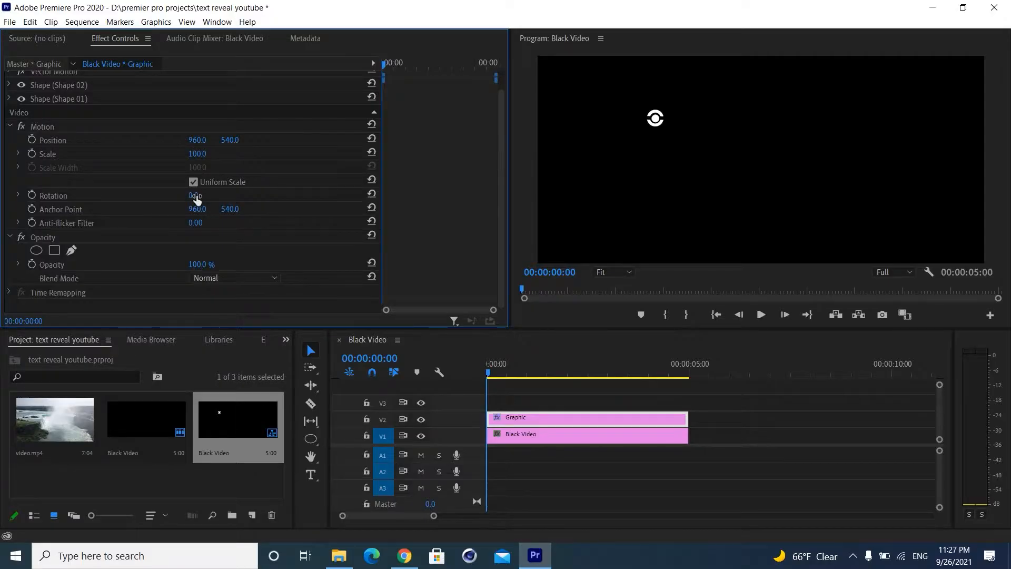
left_click_drag(193, 195, 372, 195)
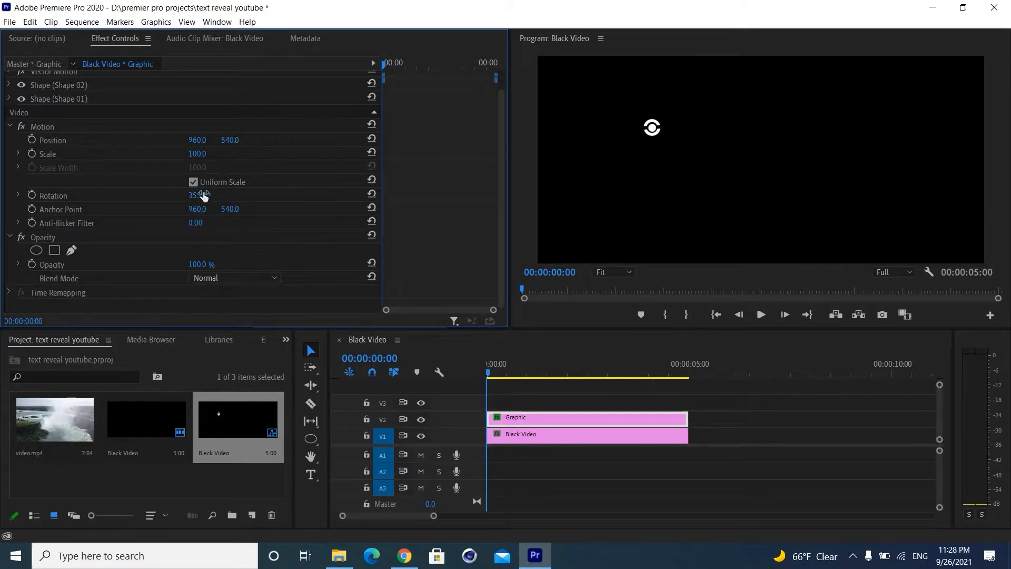
key("ctrl+z")
- Move the graphic's anchor point to the ring's center at about 505.4, 323.8 and keyframe its rotation from the clip's start to its end
left_click(55, 195)
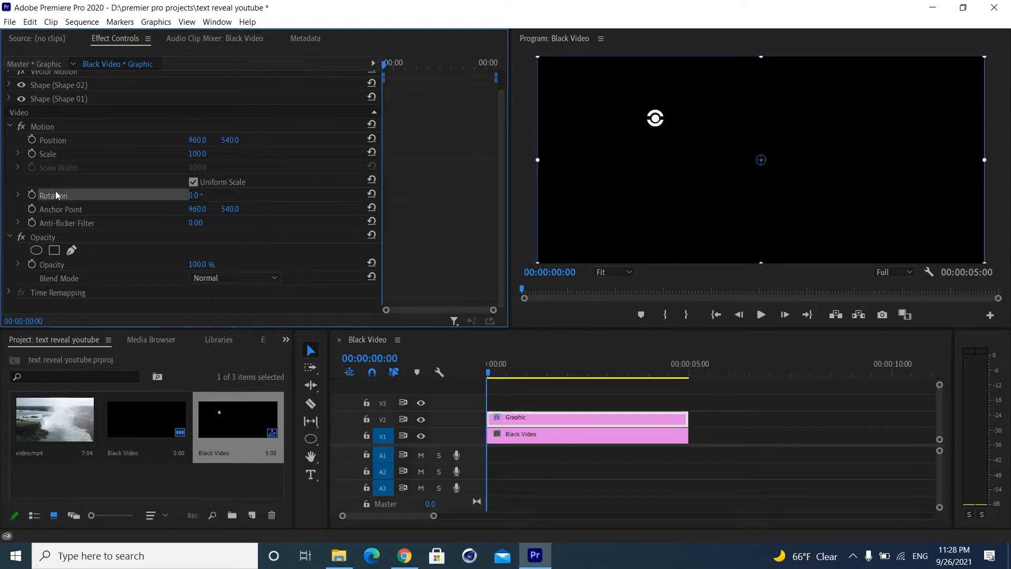
left_click_drag(761, 159, 657, 120)
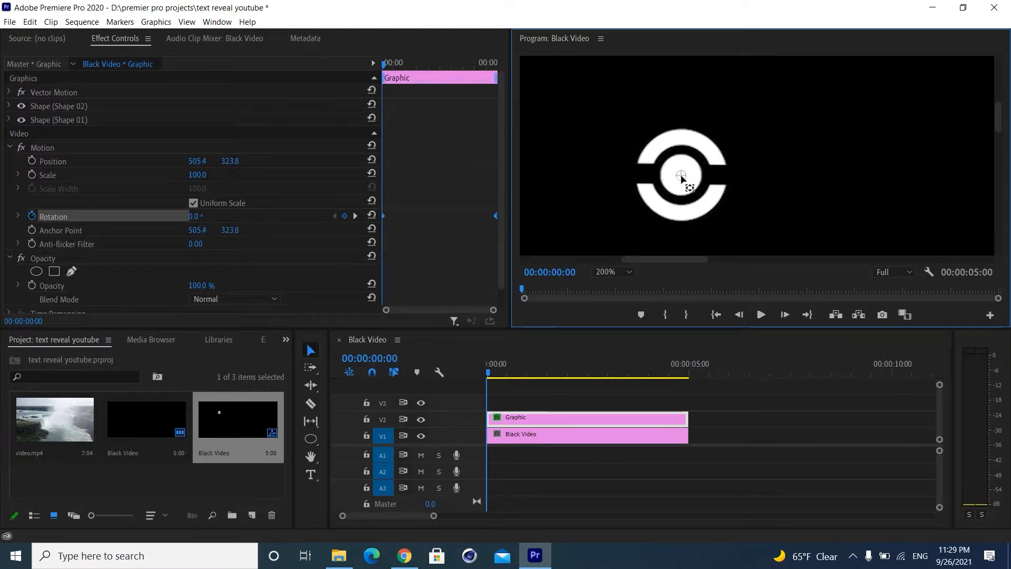
- Preview the graphic's rotation animation along the timeline, and return to the start with the whole frame in view
left_click(563, 380)
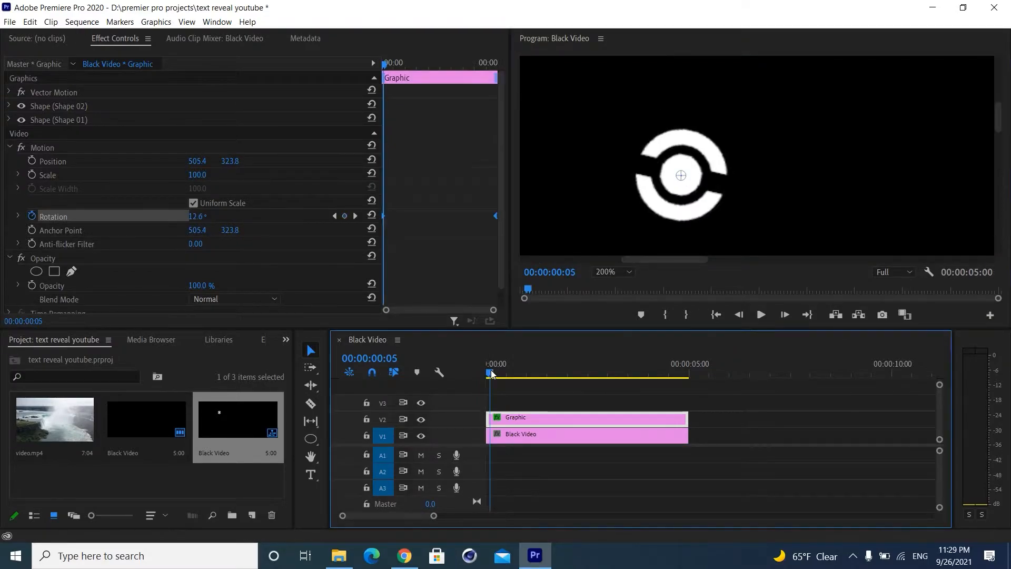
key("space")
left_click_drag(563, 377, 689, 367)
key("Home")
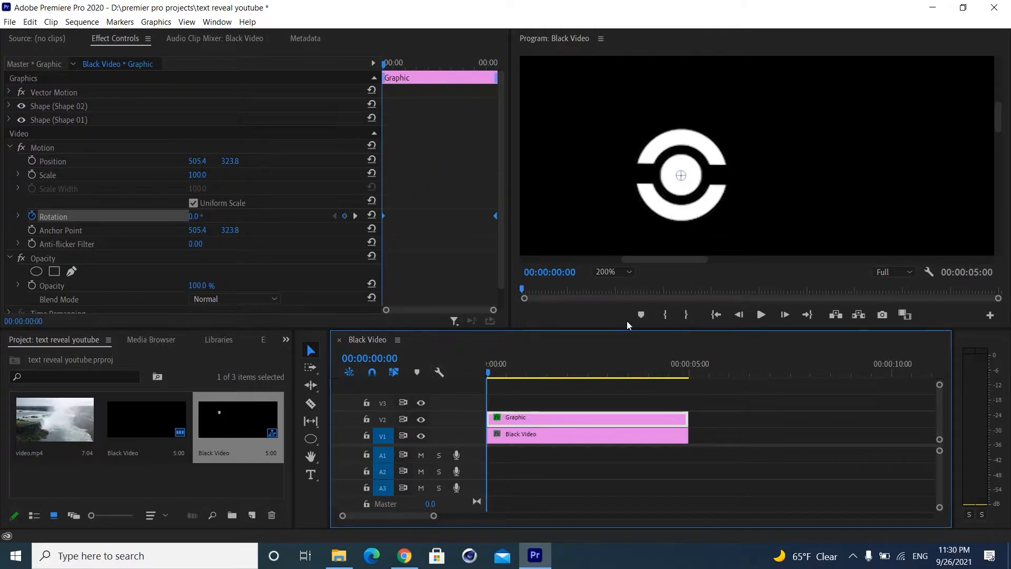
left_click(612, 272)
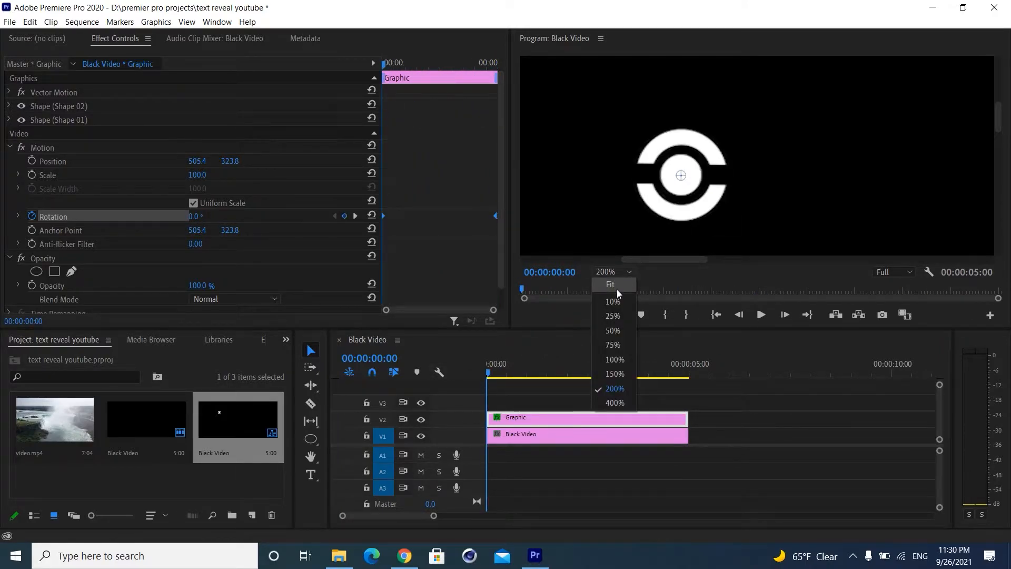
left_click(617, 287)
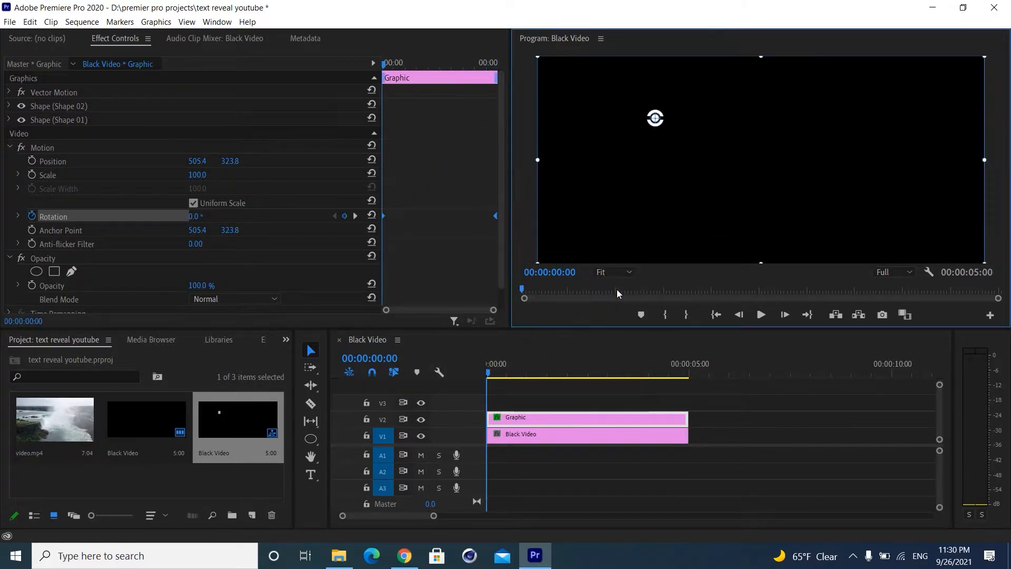
- Play back the ring graphic's rotation animation and return to the first frame
left_click(757, 316)
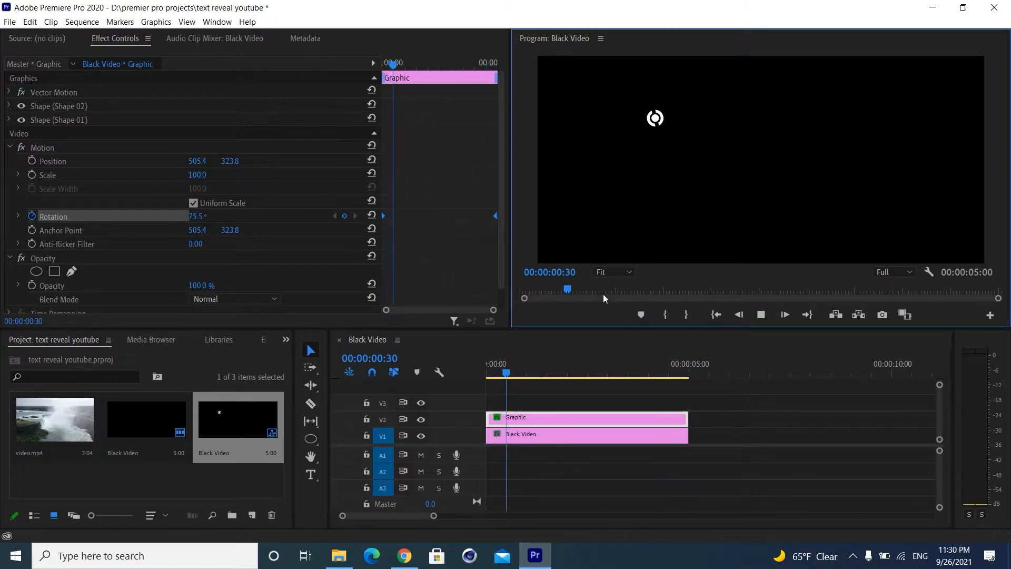
left_click_drag(603, 294, 499, 288)
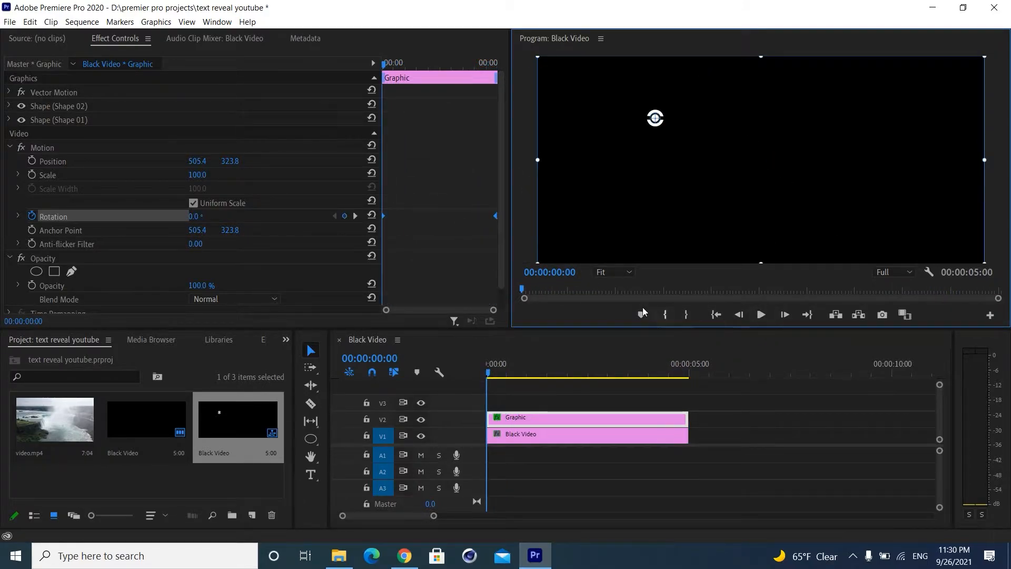
left_click(521, 201)
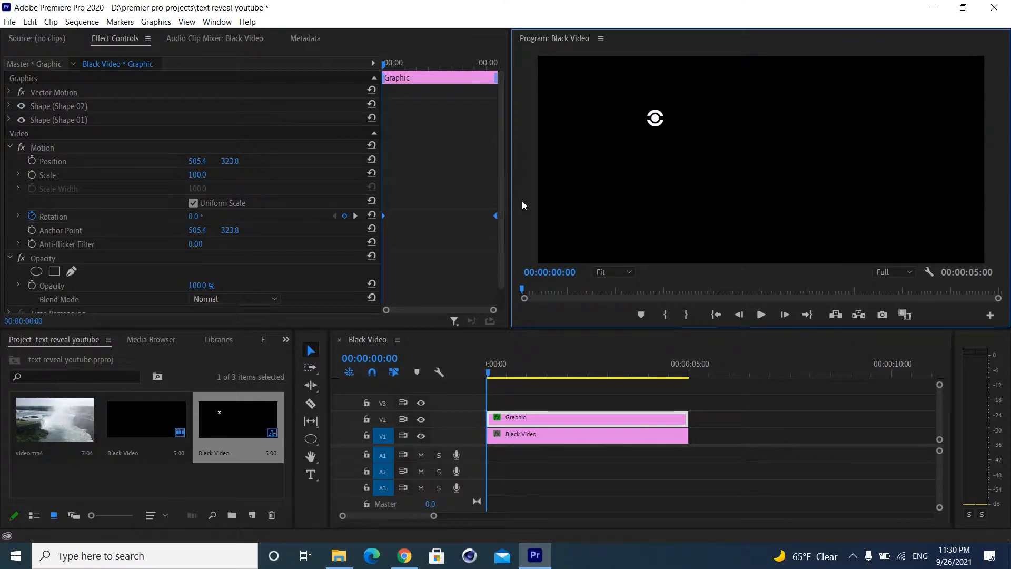
- With no clip selected, draw a thin vertical white rectangle beside the ring as a separate graphic, centered at about 586.7, 447.3
left_click(602, 419)
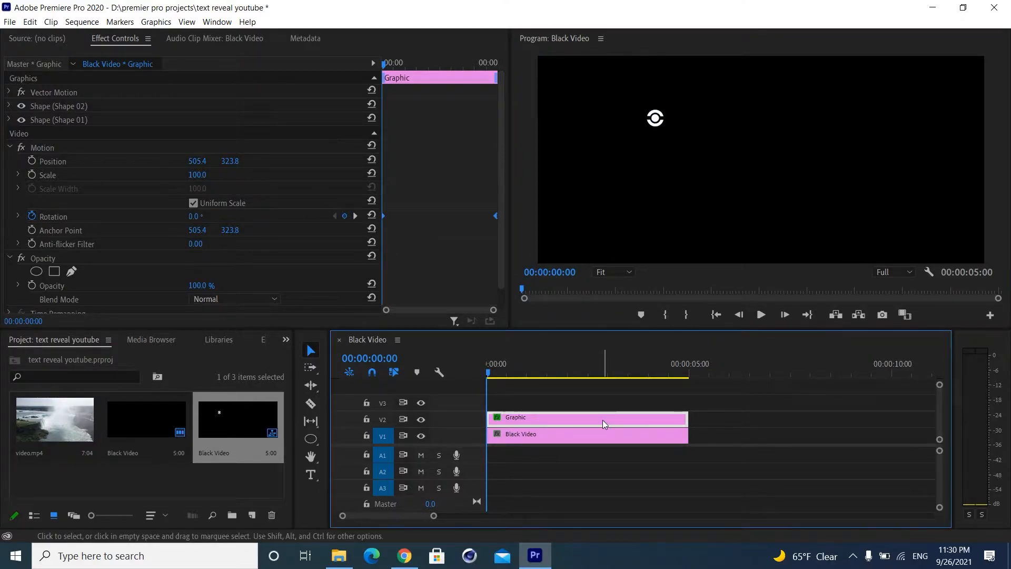
left_click(537, 403)
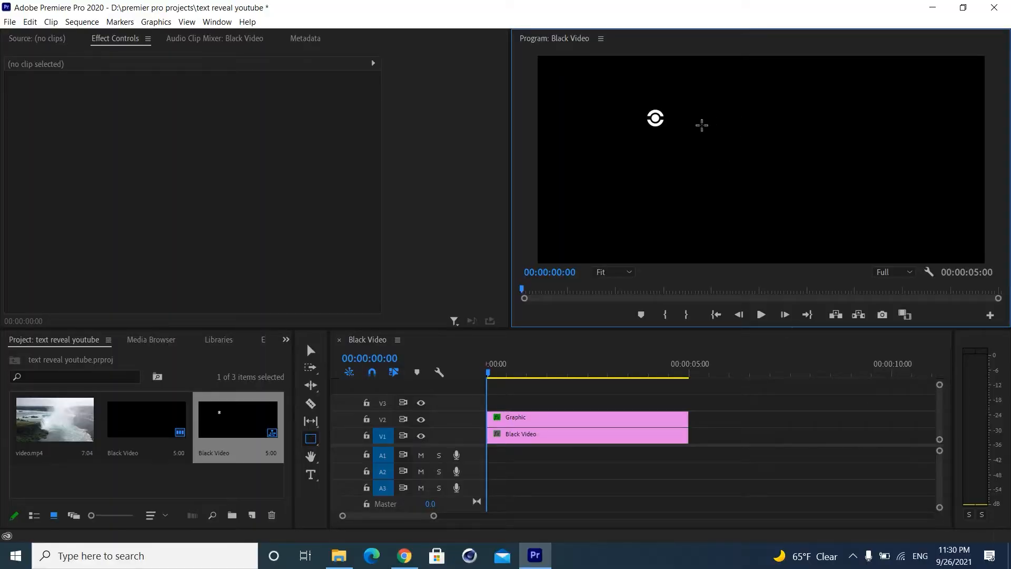
mouse_move(672, 119)
left_mouse_down()
mouse_move(686, 168)
mouse_move(678, 187)
mouse_move(676, 167)
left_mouse_up()
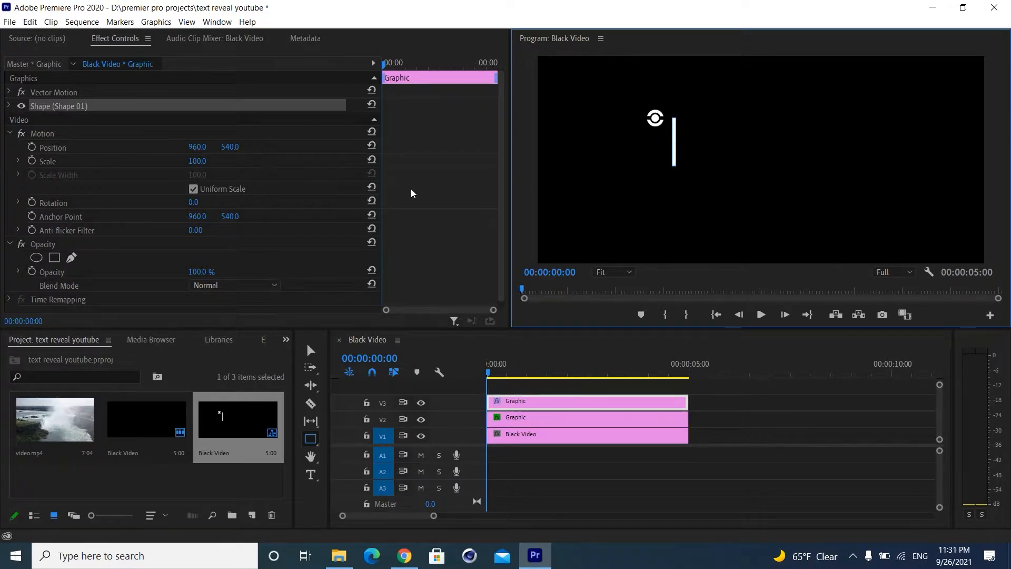
- Rotate the rectangle shape to -58° and move it to about 617.7, 387.3 so it slants away from the ring
left_click(9, 107)
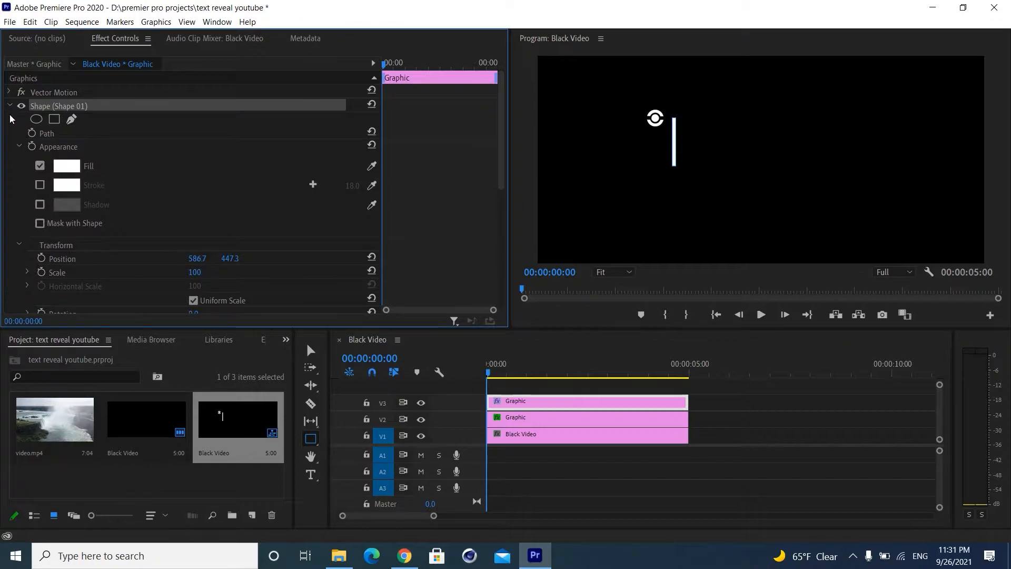
scroll(10, 119, "down", 4)
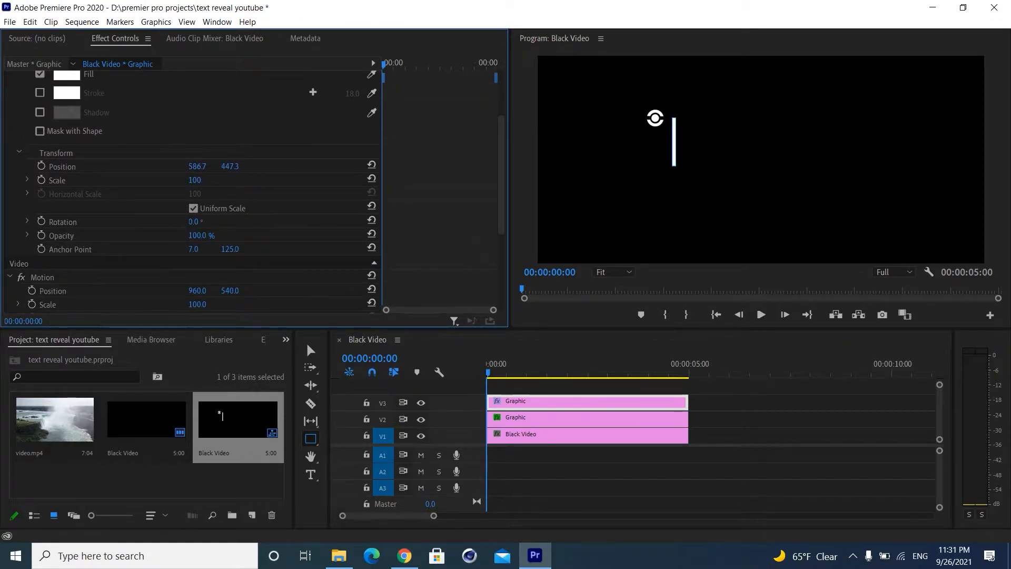
left_click_drag(194, 221, 163, 221)
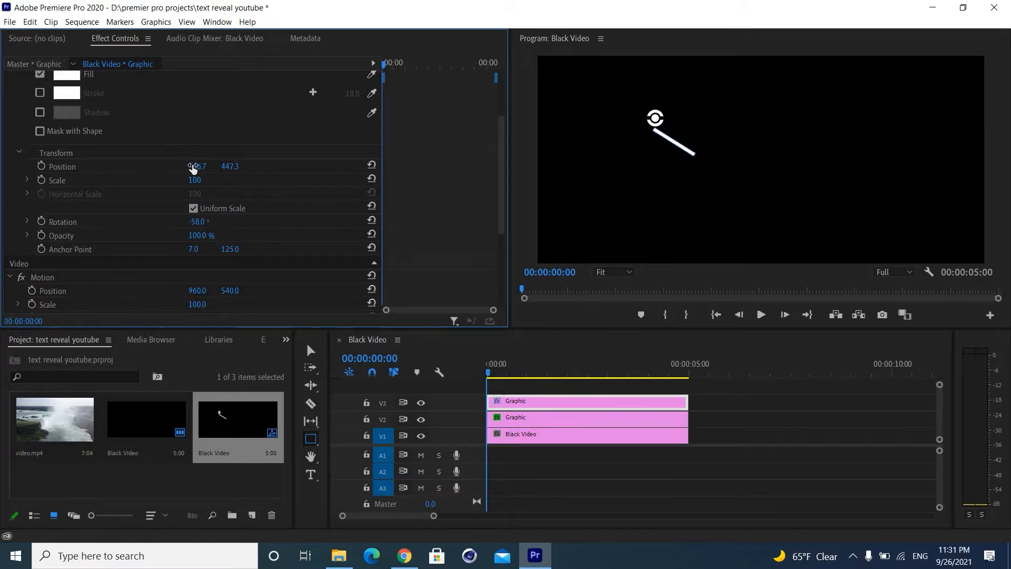
mouse_move(194, 167)
left_mouse_down()
mouse_move(256, 168)
mouse_move(200, 166)
left_mouse_up()
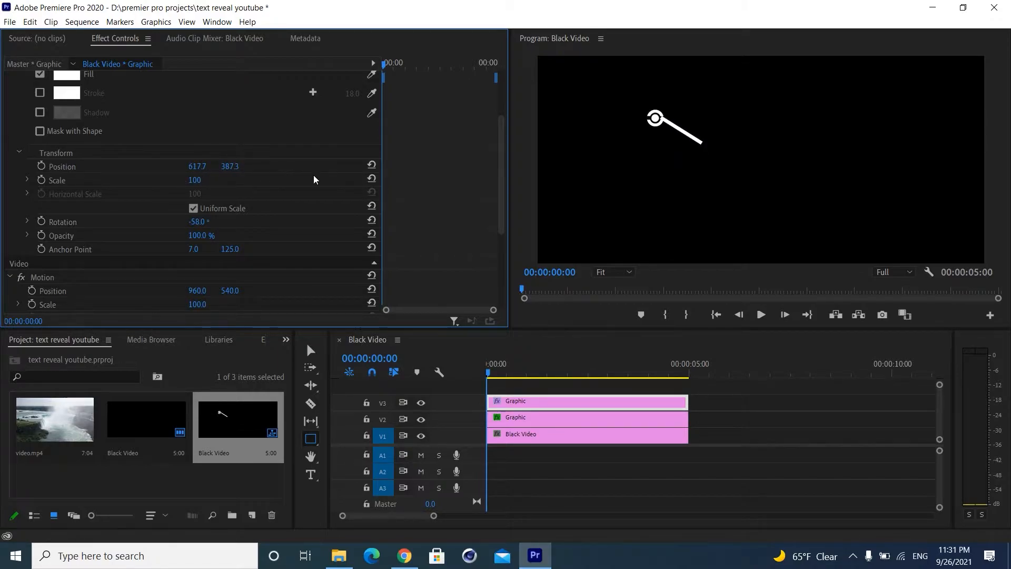
- Zoom in on the ring and adjust the slanted line's position to about 610.7, 398.3, with the playhead at 00:00:00:12
left_click(627, 272)
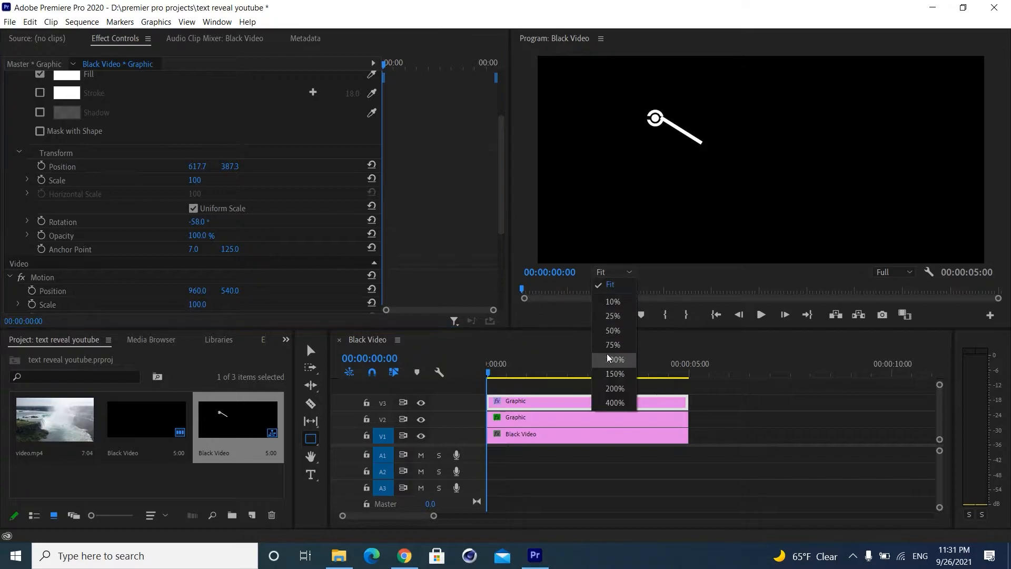
left_click(608, 354)
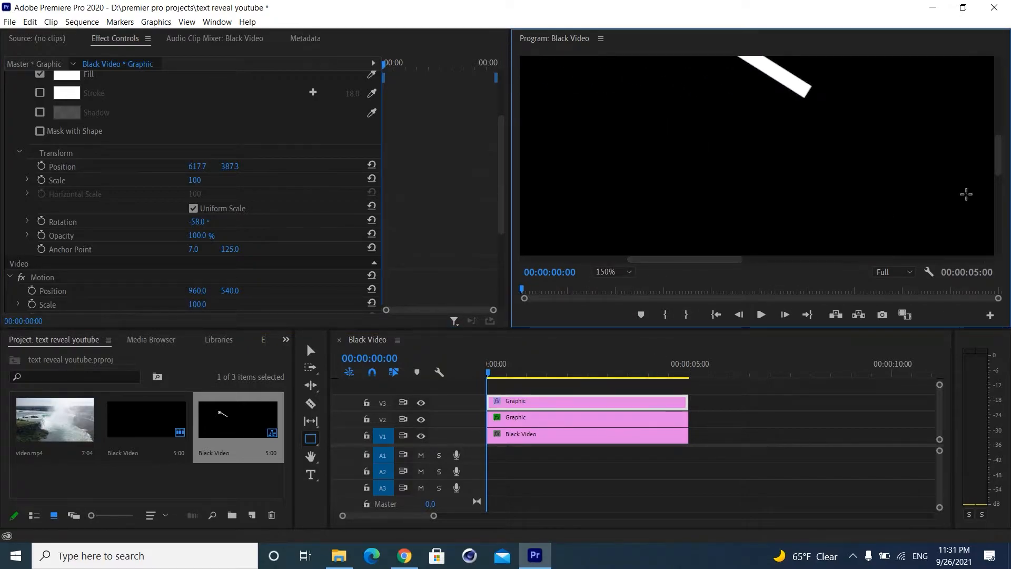
left_click_drag(999, 158, 1001, 132)
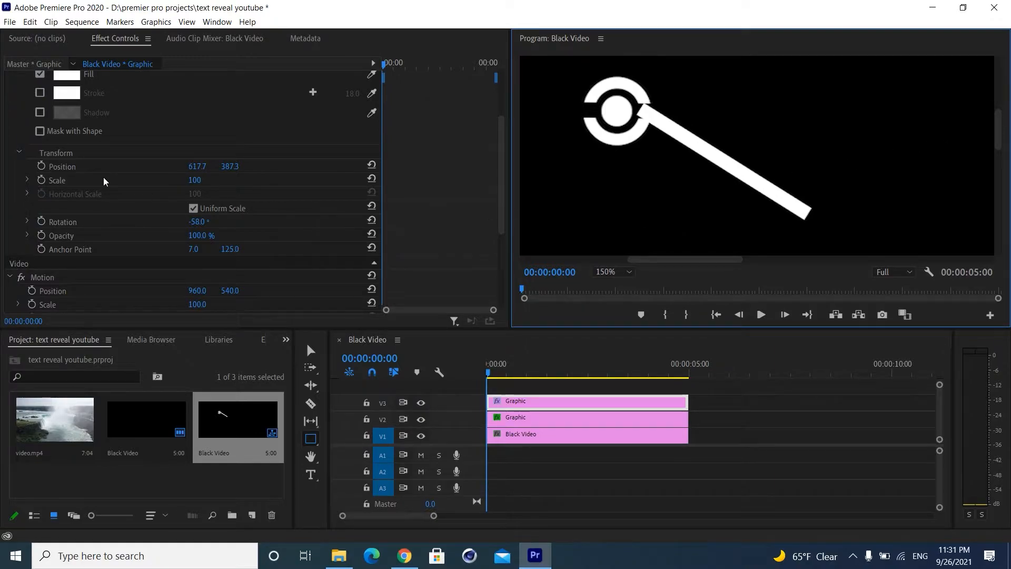
left_click_drag(197, 166, 231, 166)
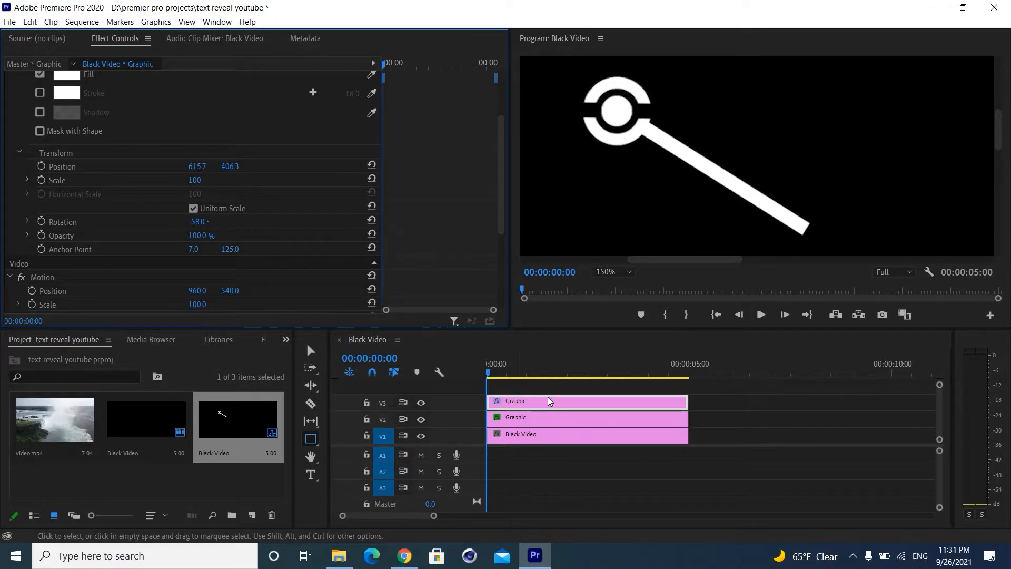
left_click_drag(502, 371, 497, 377)
left_click(203, 168)
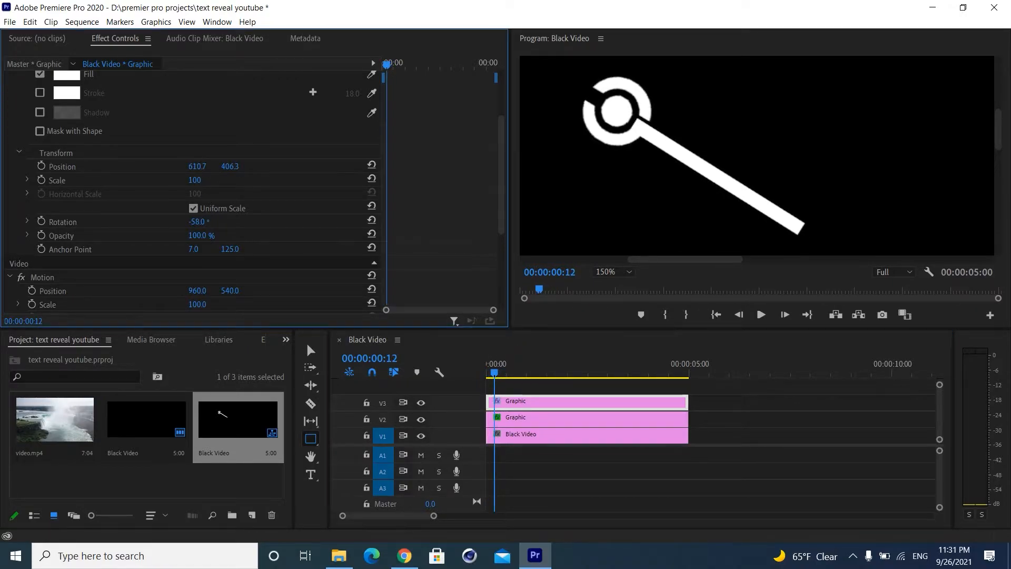
left_click_drag(228, 167, 224, 168)
- Nudge the slanted line in the preview to about 613.7, 404.3 so its end meets the ring, and fit the whole frame in view
left_click(311, 350)
left_click(667, 142)
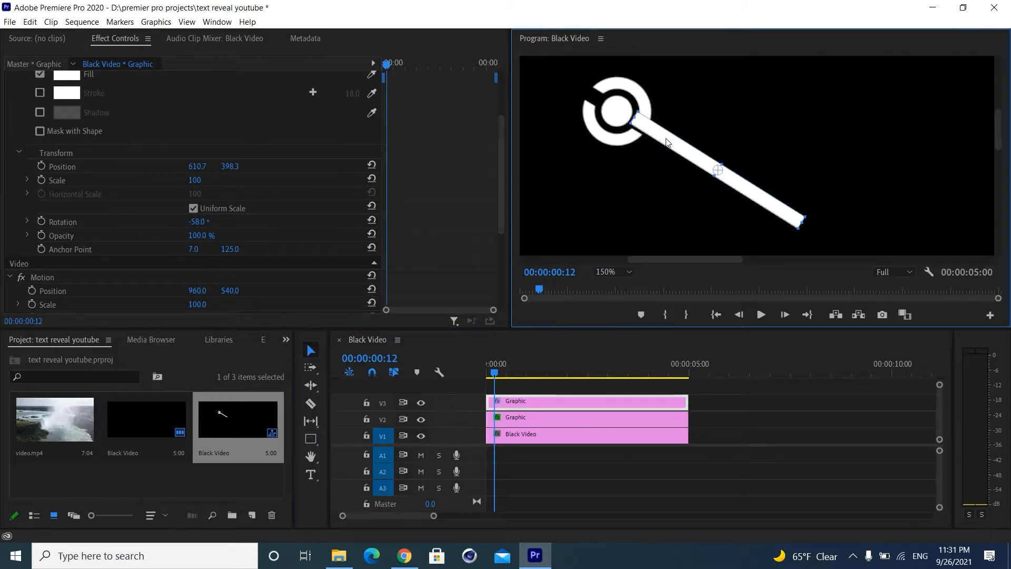
left_click_drag(666, 143, 670, 150)
left_click_drag(670, 149, 669, 147)
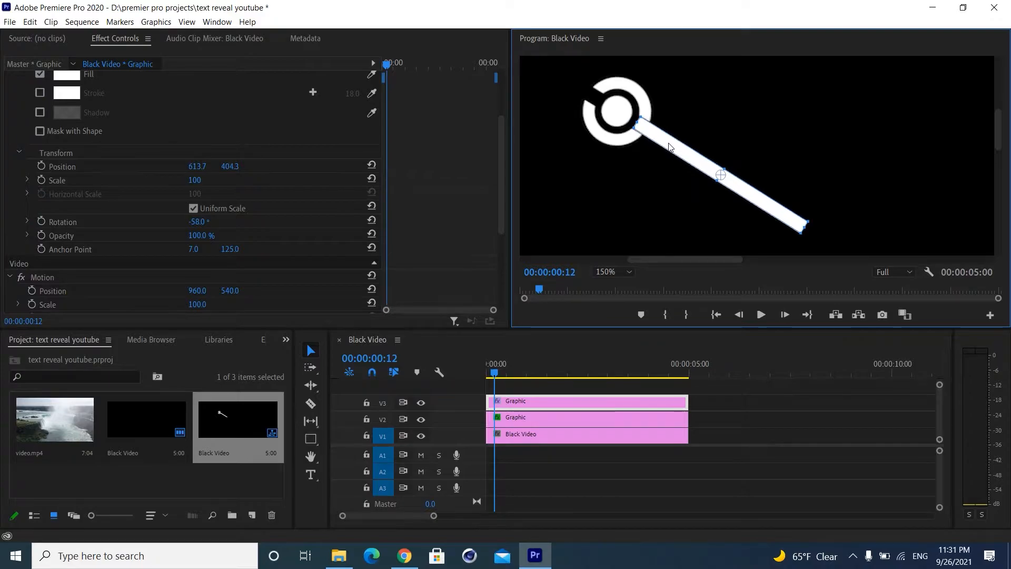
left_click(616, 271)
left_click(615, 285)
left_click(596, 167)
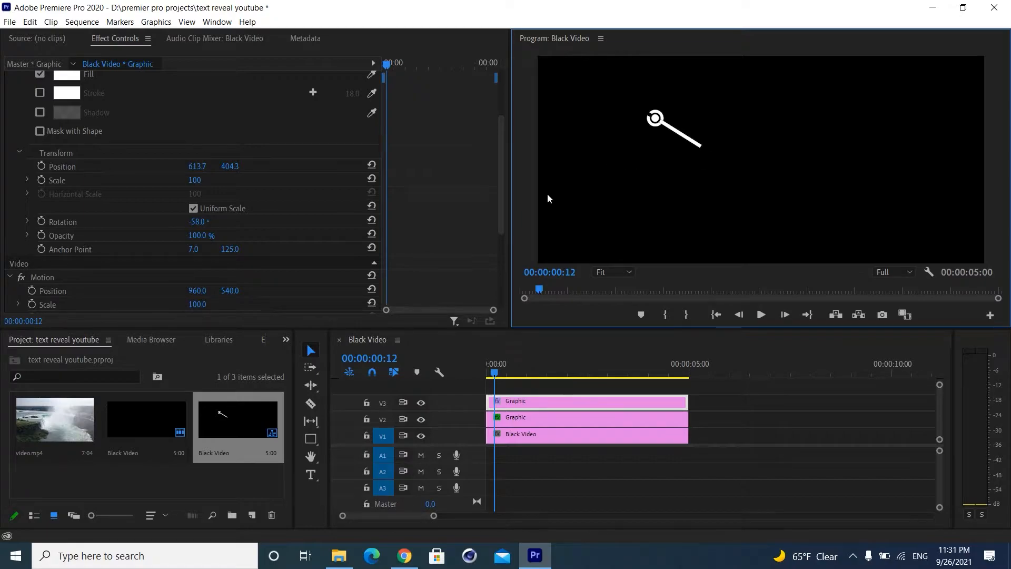
- Copy the slanted line shape and paste a duplicate into the same graphic
left_click(310, 438)
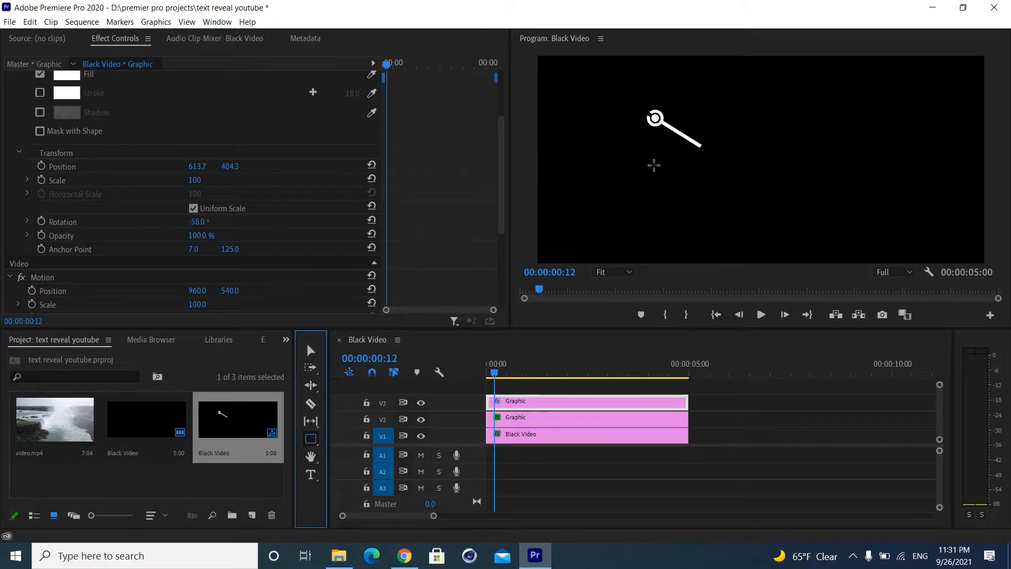
left_click(8, 112)
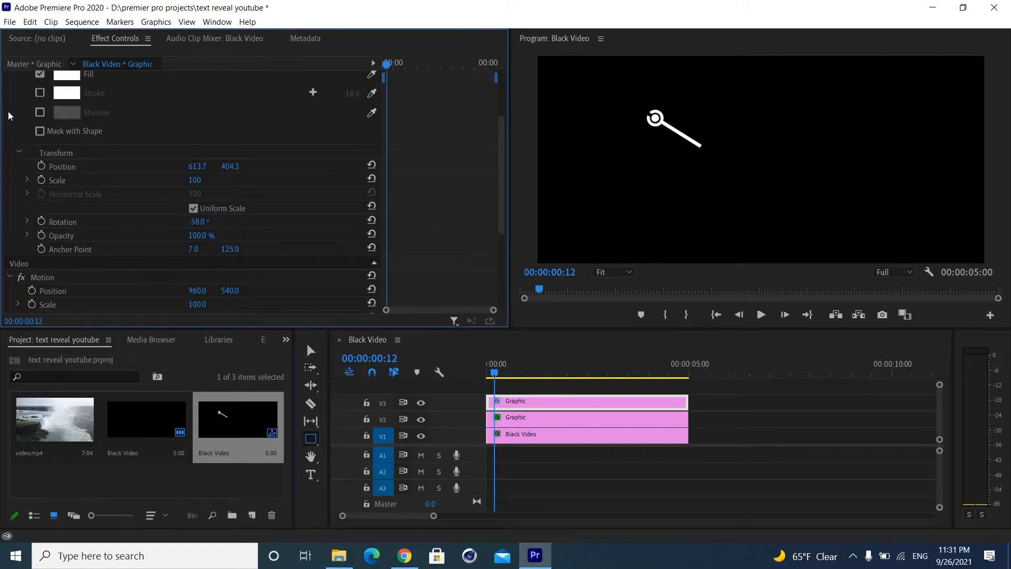
scroll(7, 115, "up", 3)
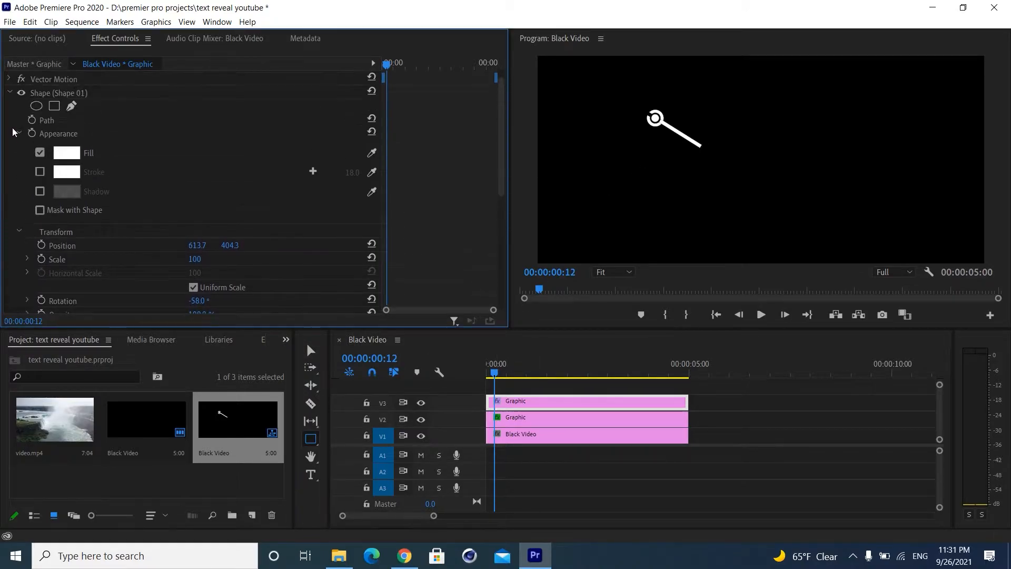
left_click(10, 93)
left_click(57, 101)
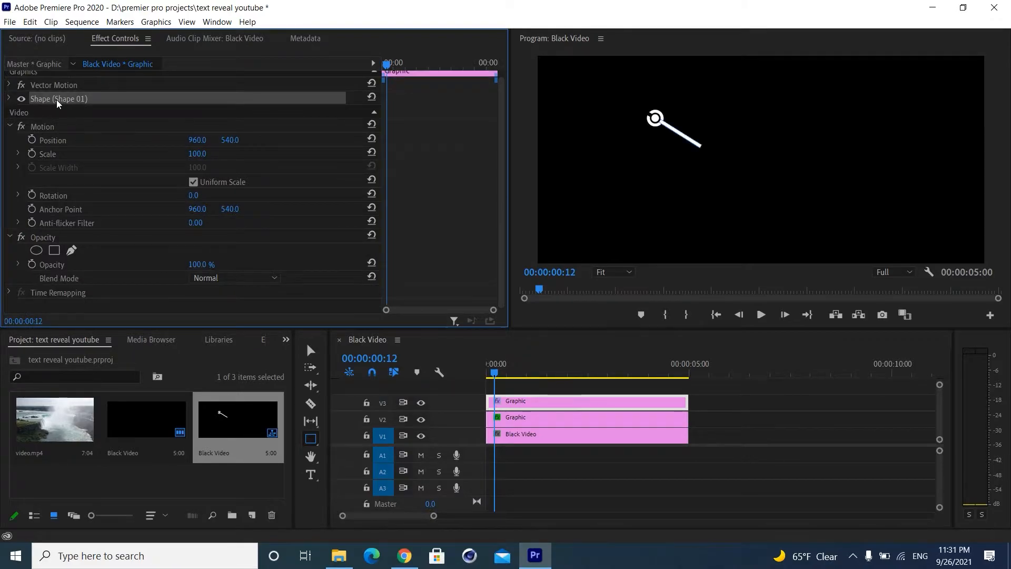
right_click(56, 99)
left_click(79, 165)
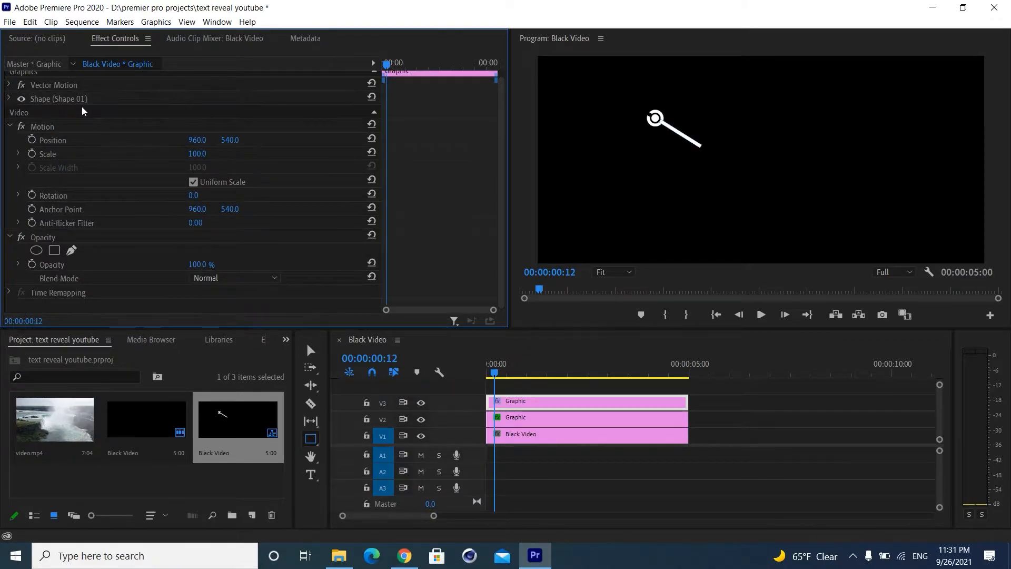
right_click(82, 107)
left_click(112, 185)
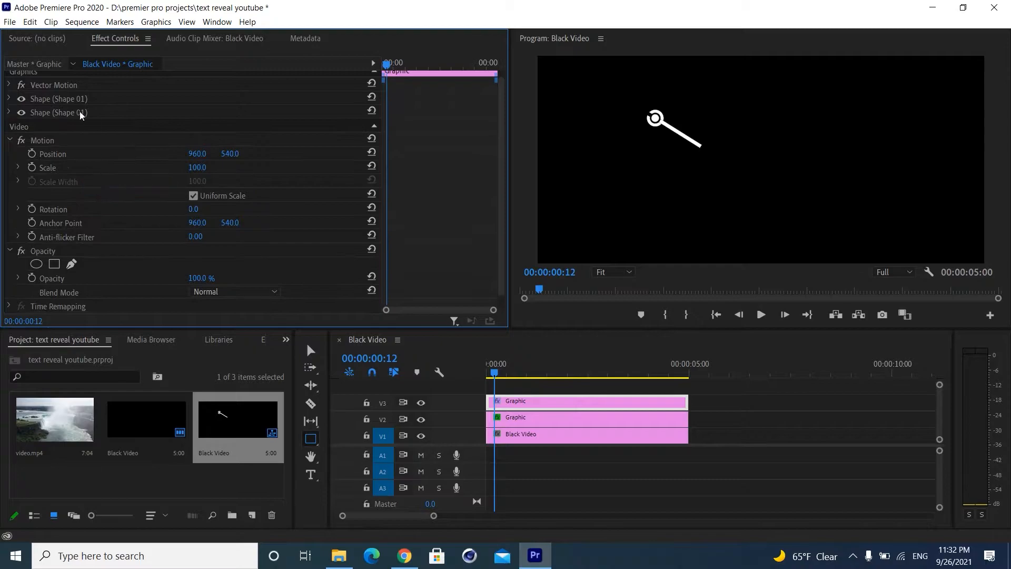
- Set the lower duplicate shape's rotation to 0° and move it to the slanted line's free end at about 699.3, 587.3
left_click(33, 113)
left_click(10, 113)
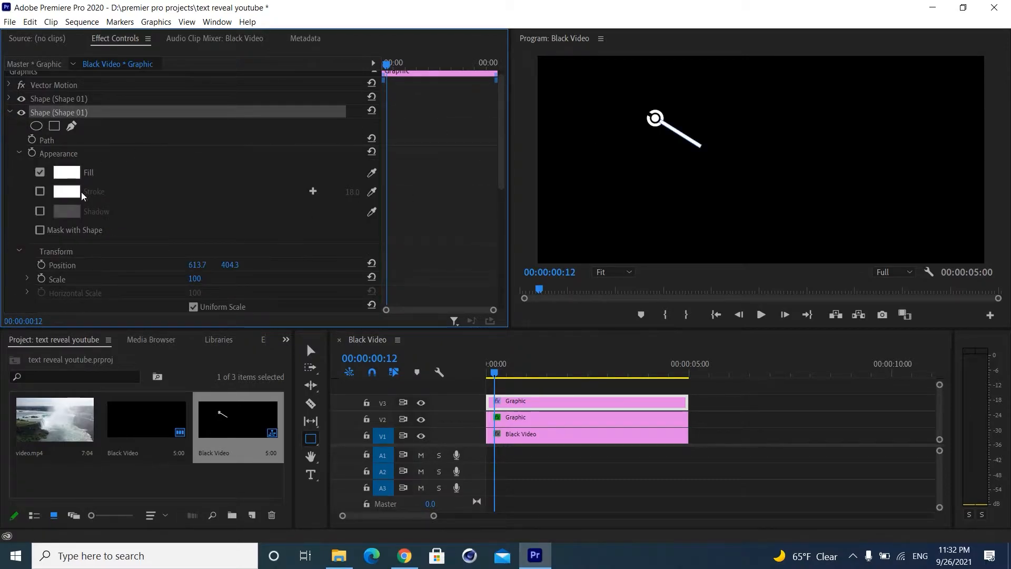
left_click(472, 188)
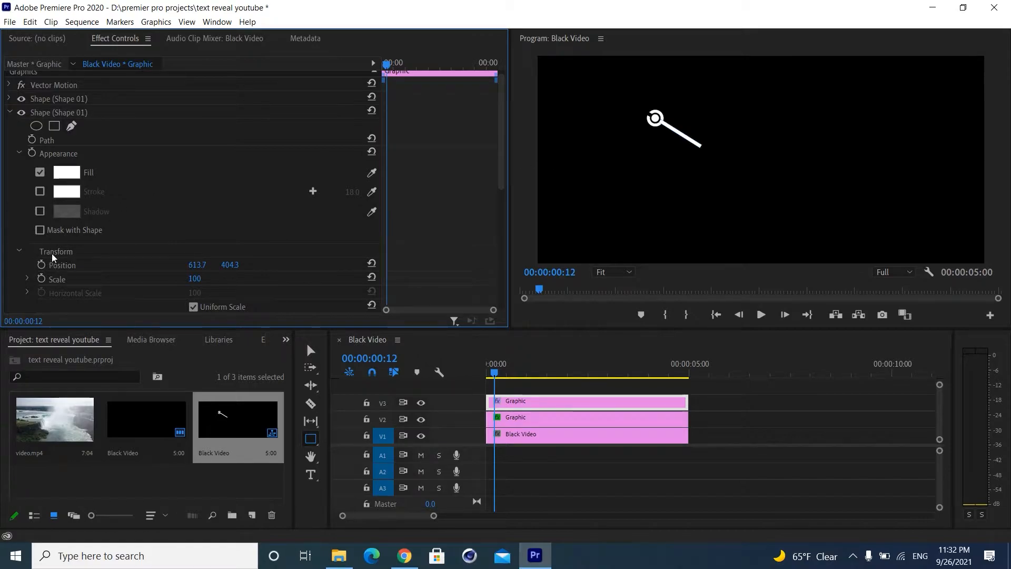
left_click(55, 264)
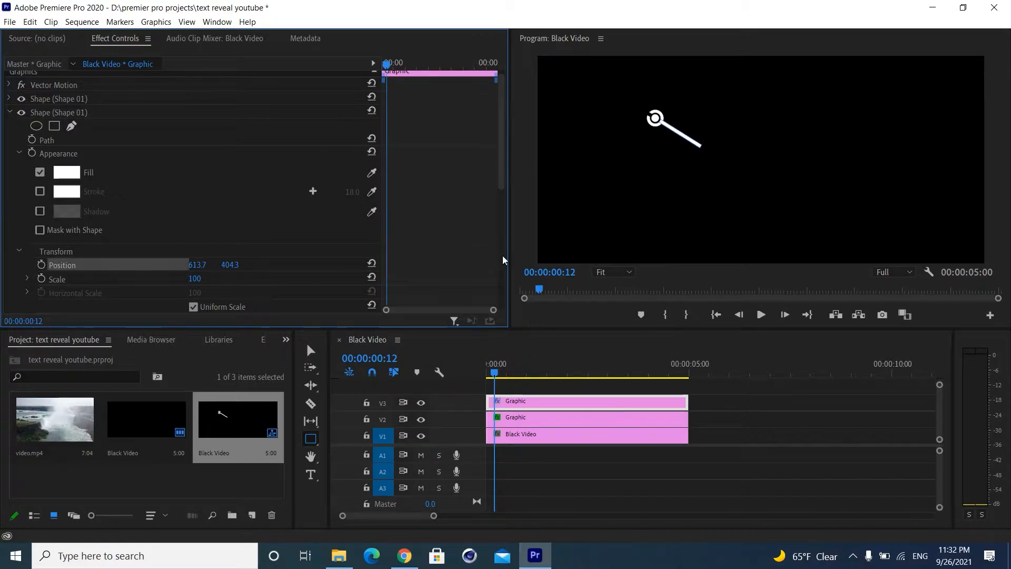
left_click(311, 350)
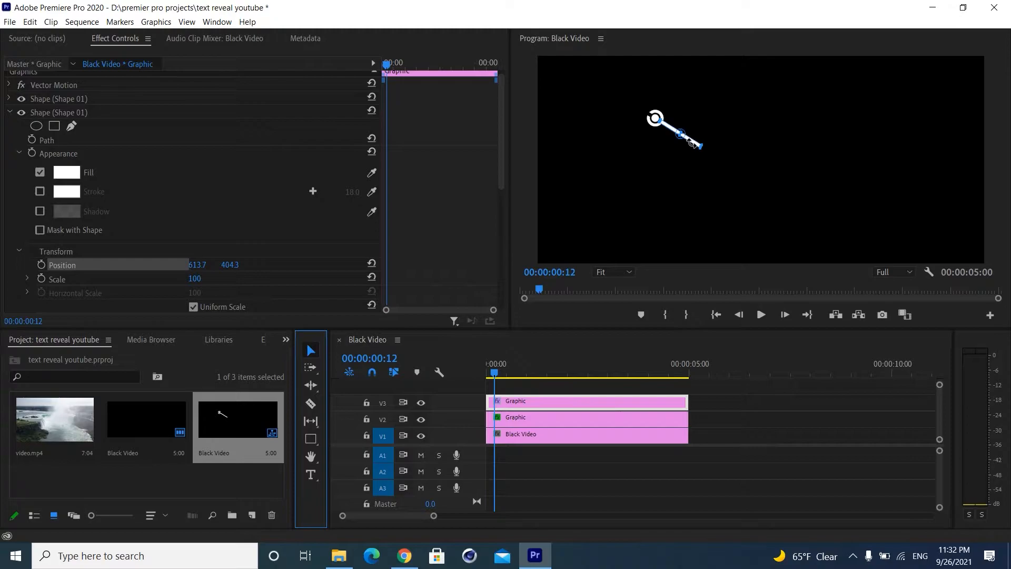
left_click(622, 274)
left_click(627, 378)
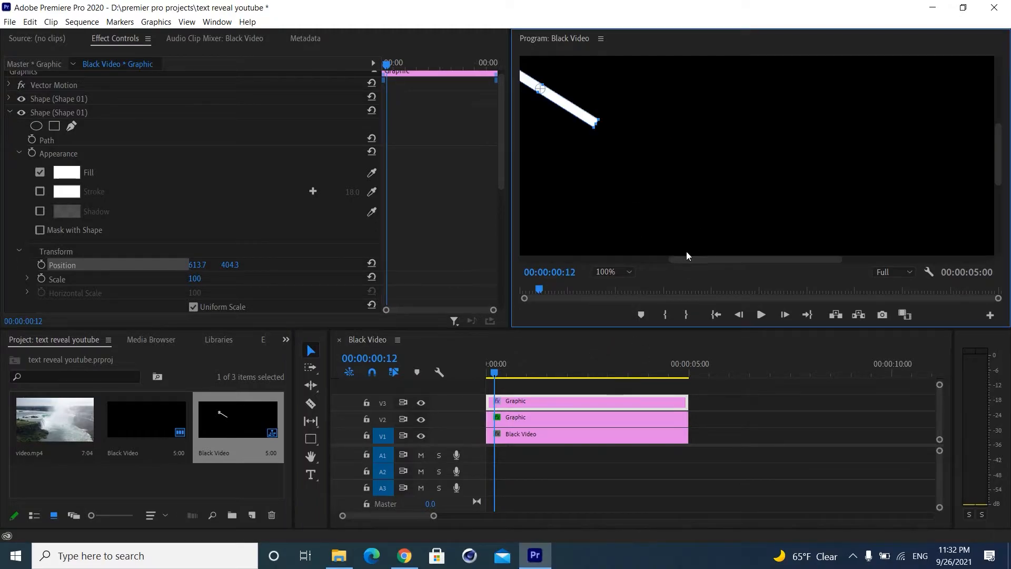
left_click_drag(686, 261, 617, 248)
left_click_drag(1001, 157, 1000, 144)
scroll(241, 273, "down", 3)
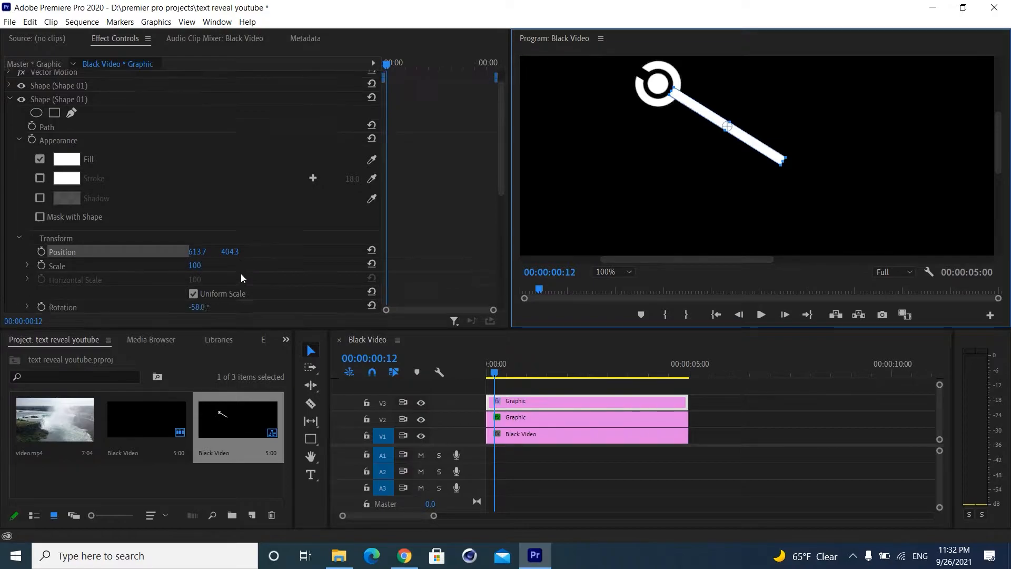
left_click_drag(200, 254, 137, 254)
left_click(203, 253)
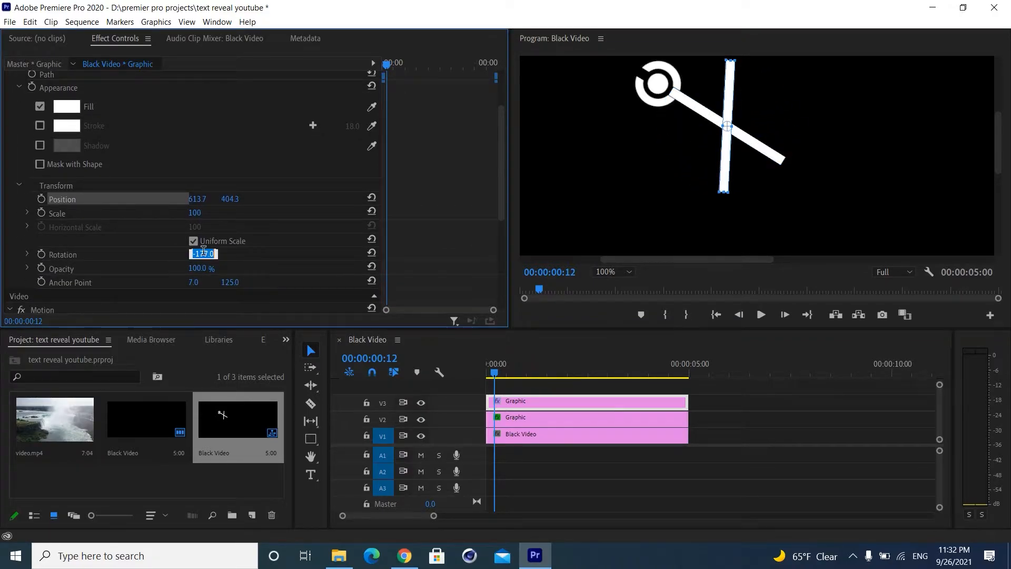
type("0")
key("Return")
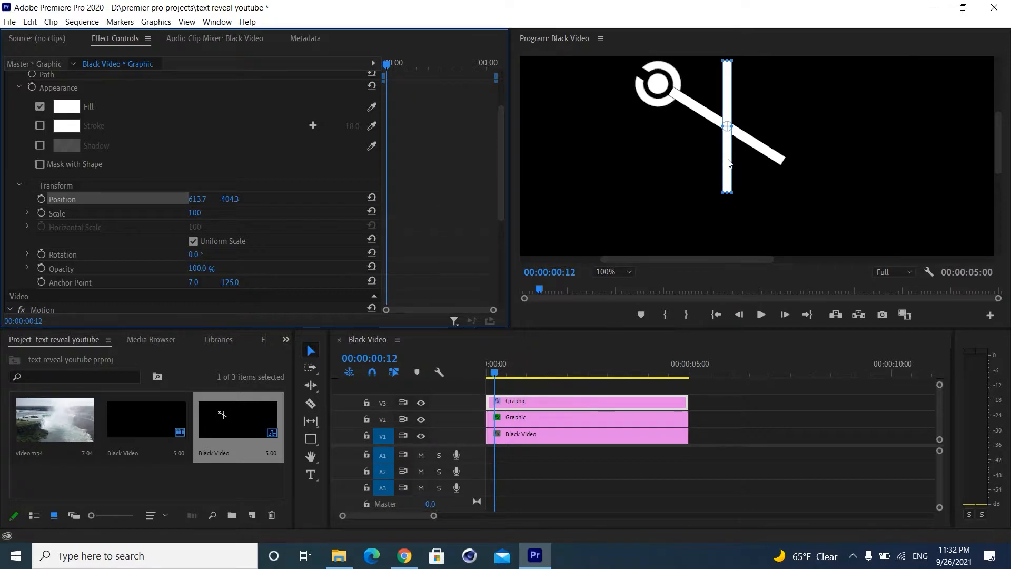
left_click_drag(728, 162, 783, 257)
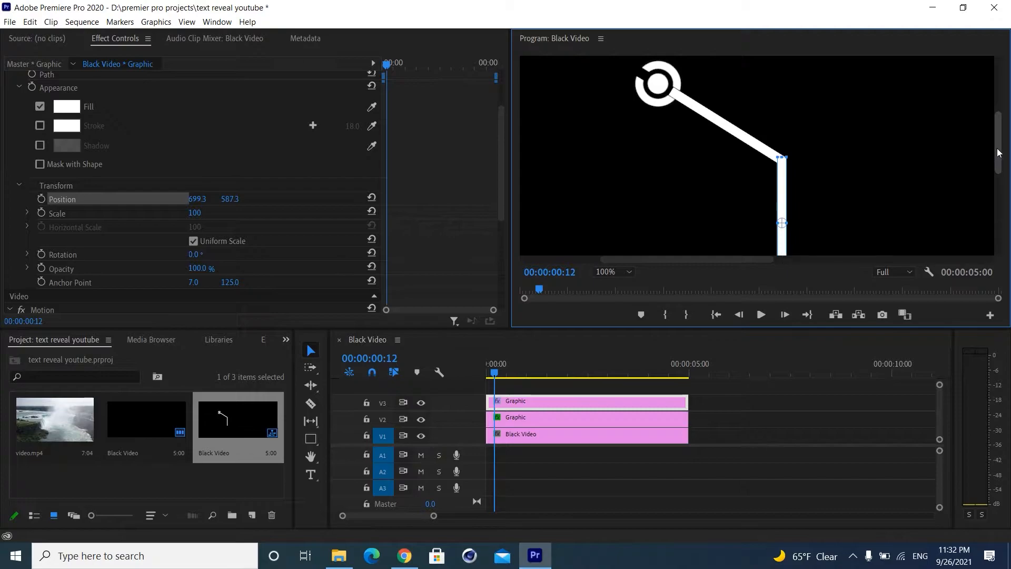
- Turn off uniform scaling for the vertical line, set its vertical scale to 147, and shift its vertical position to 649.3
scroll(991, 179, "down", 4)
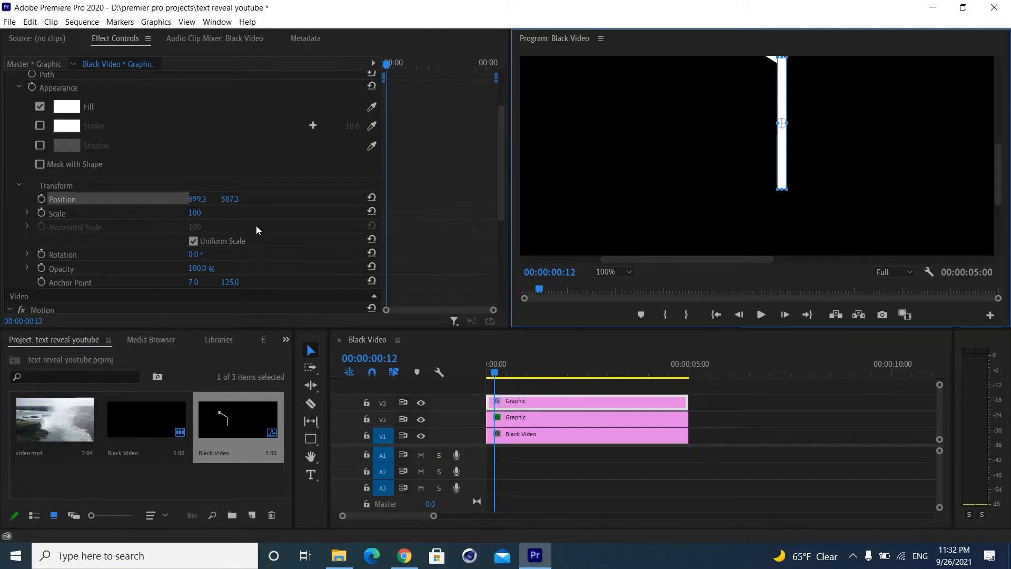
left_click(193, 240)
left_click_drag(192, 226, 234, 199)
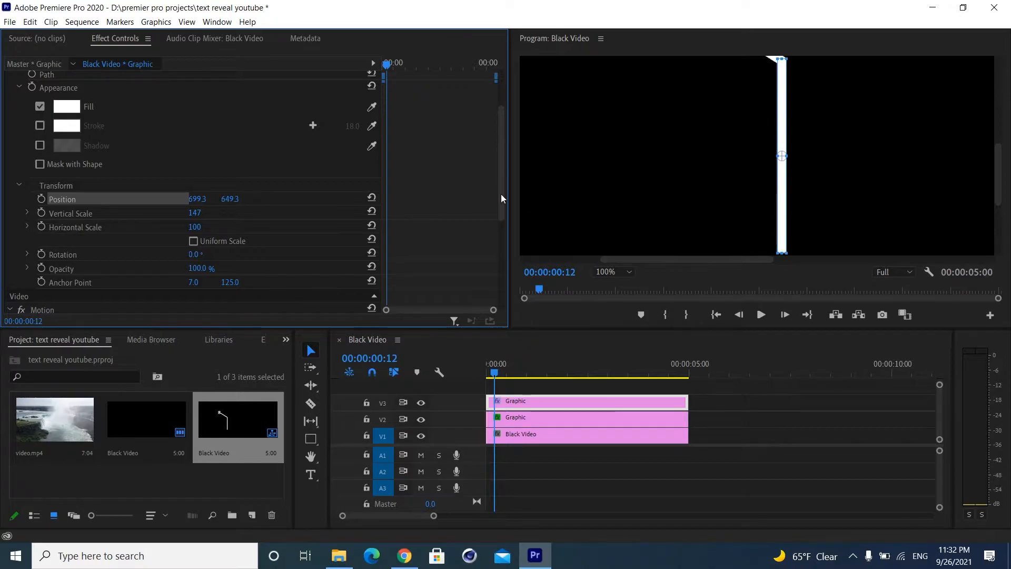
- Shift the vertical line's vertical position to 648.3 so its upper end joins the slanted line, and fit the whole frame in view
left_click(588, 157)
left_click(784, 123)
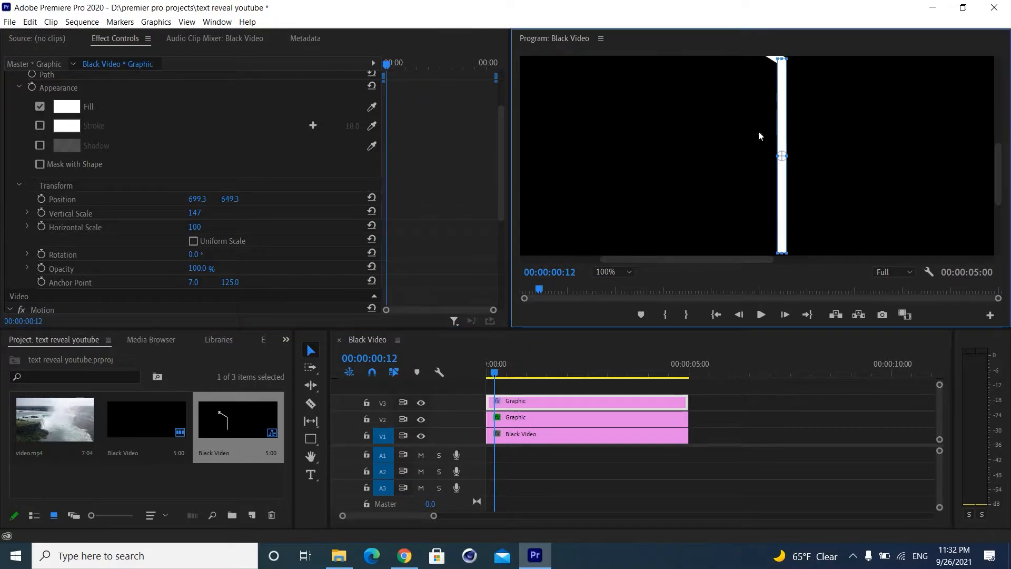
left_click_drag(230, 199, 231, 199)
left_click(639, 144)
key("Right")
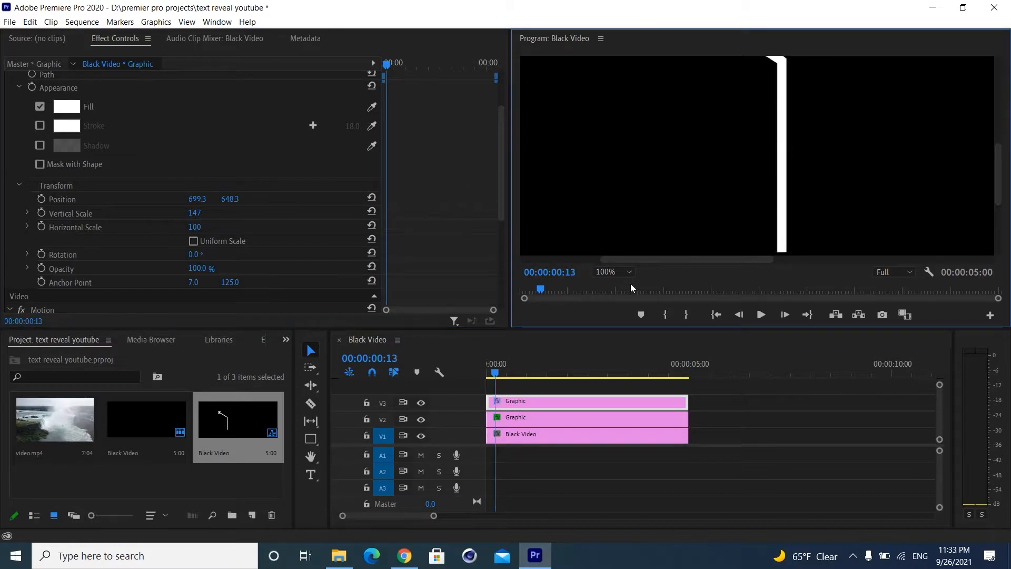
left_click(618, 272)
left_click(616, 287)
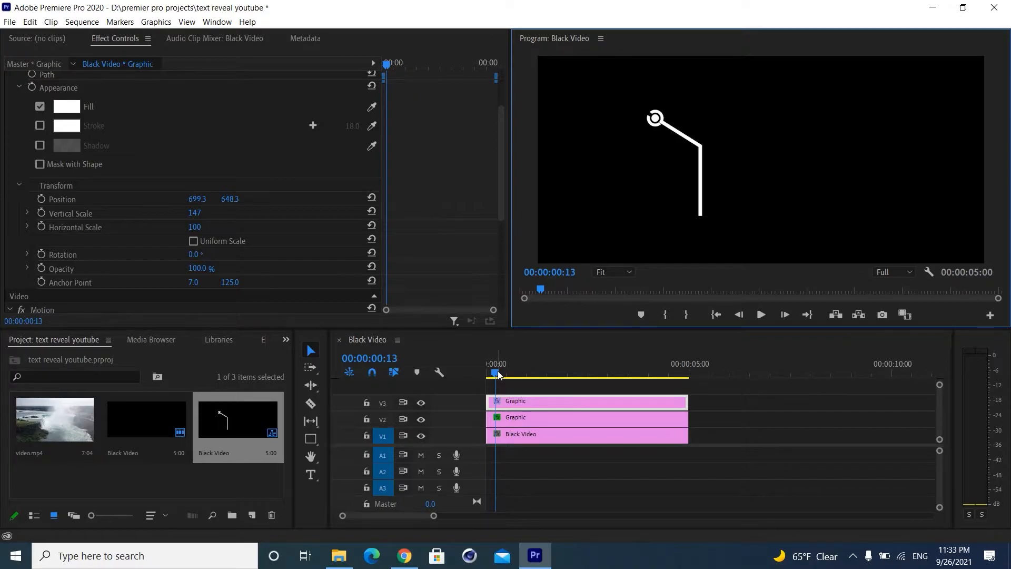
- Draw a horizontal rectangle in a new graphic at the sequence start, beside the vertical line's upper end, centred at about 963, 518
left_click_drag(498, 374, 470, 427)
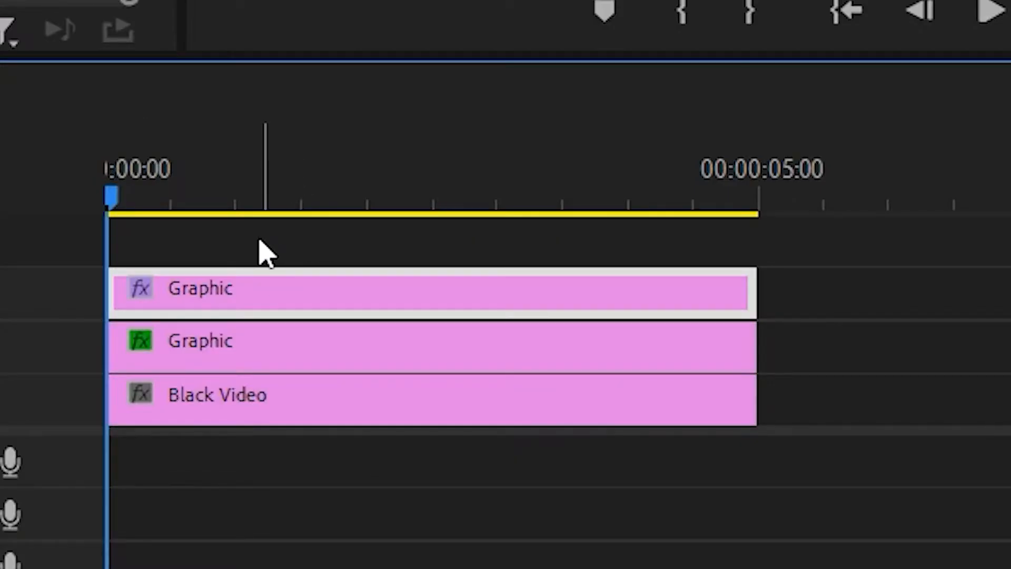
left_click(261, 253)
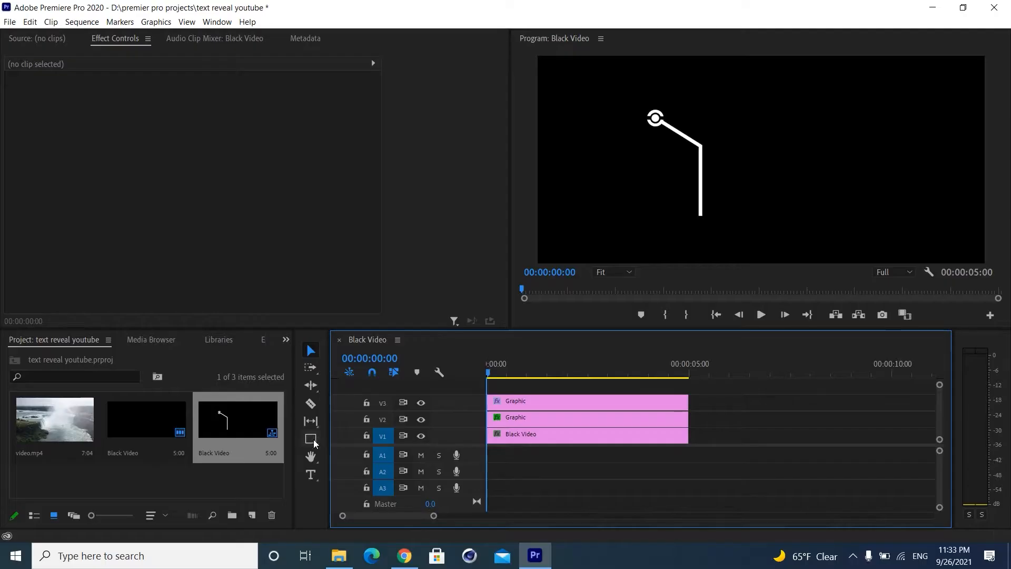
left_click(314, 442)
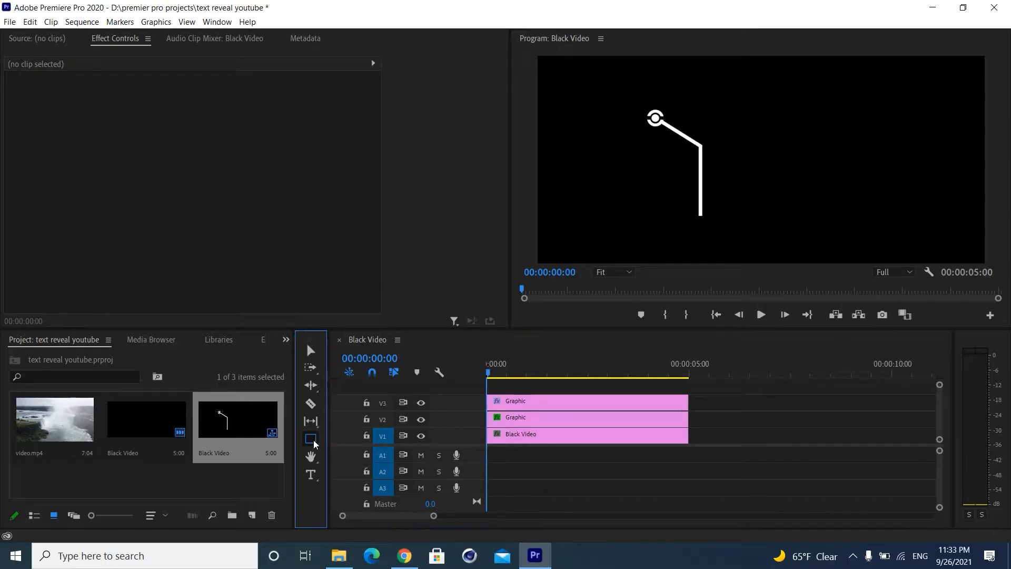
mouse_move(707, 145)
left_mouse_down()
mouse_move(778, 168)
mouse_move(816, 166)
left_mouse_up()
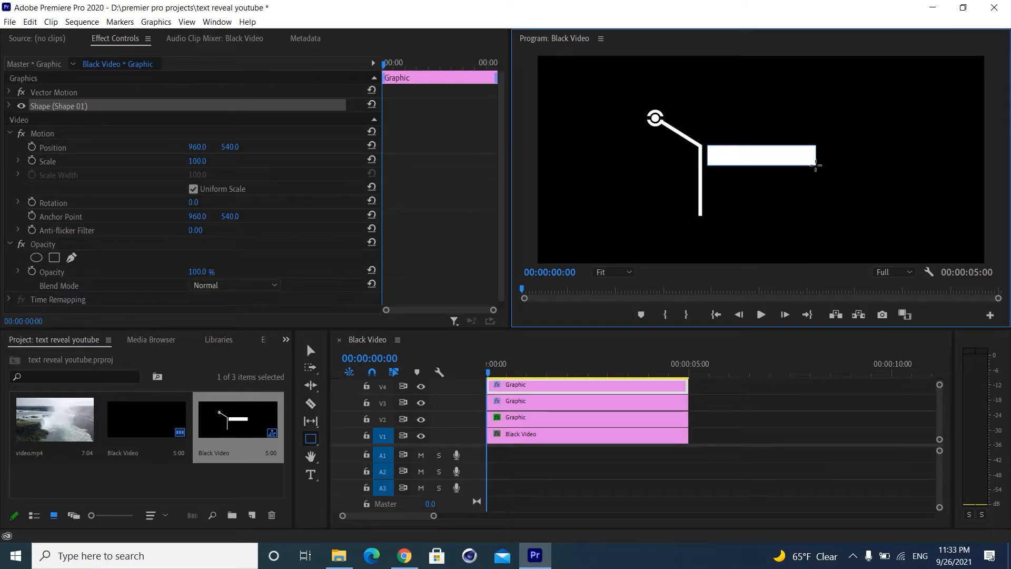
- Set the new rectangle's fill to dark grey 4E4E4E
left_click(9, 106)
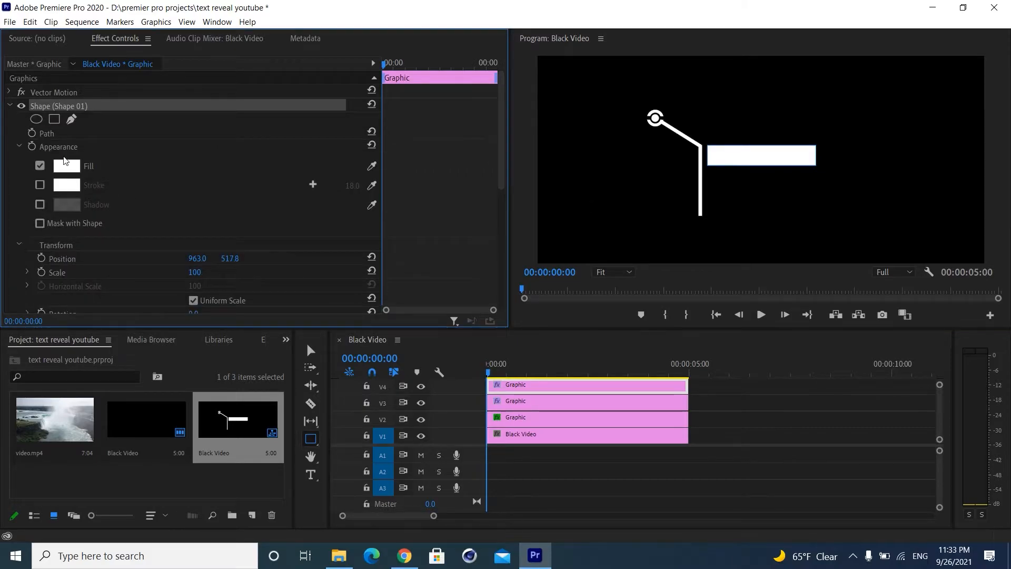
left_click(66, 165)
left_click_drag(416, 299, 390, 297)
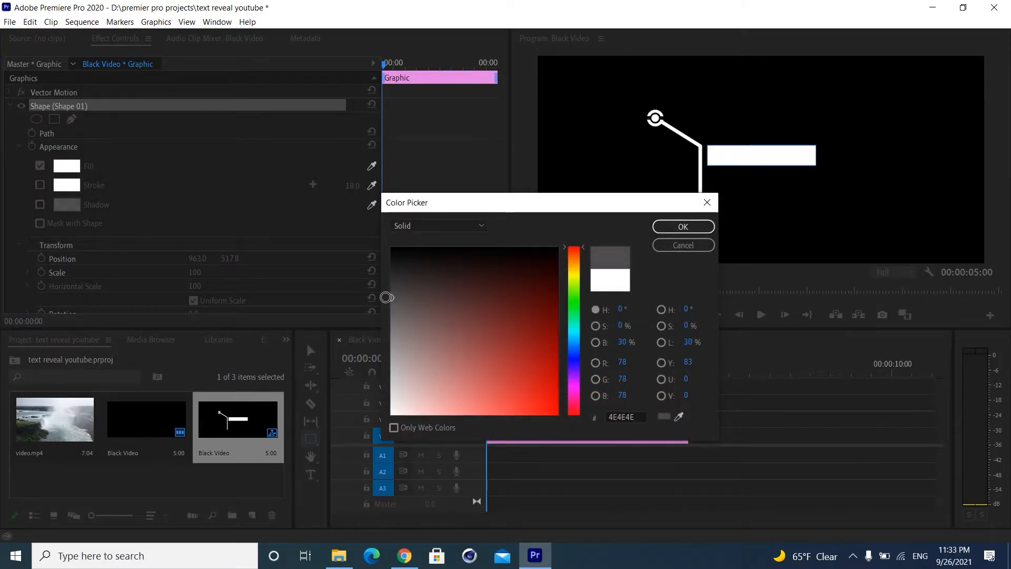
left_click(668, 228)
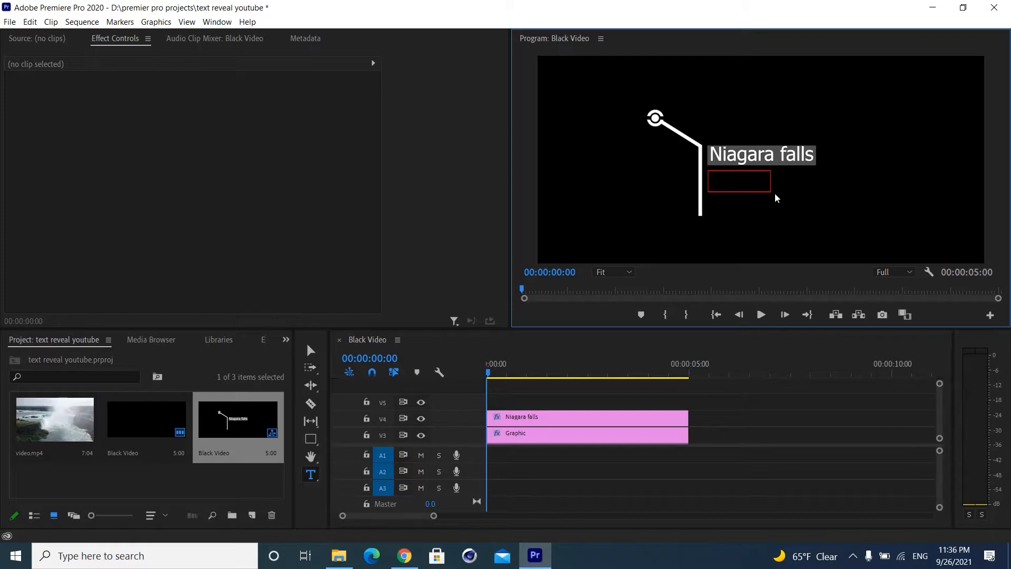
- Draw a text box just below the Niagara falls title and enter Canada/USA in it
left_click_drag(775, 195, 817, 194)
type("C")
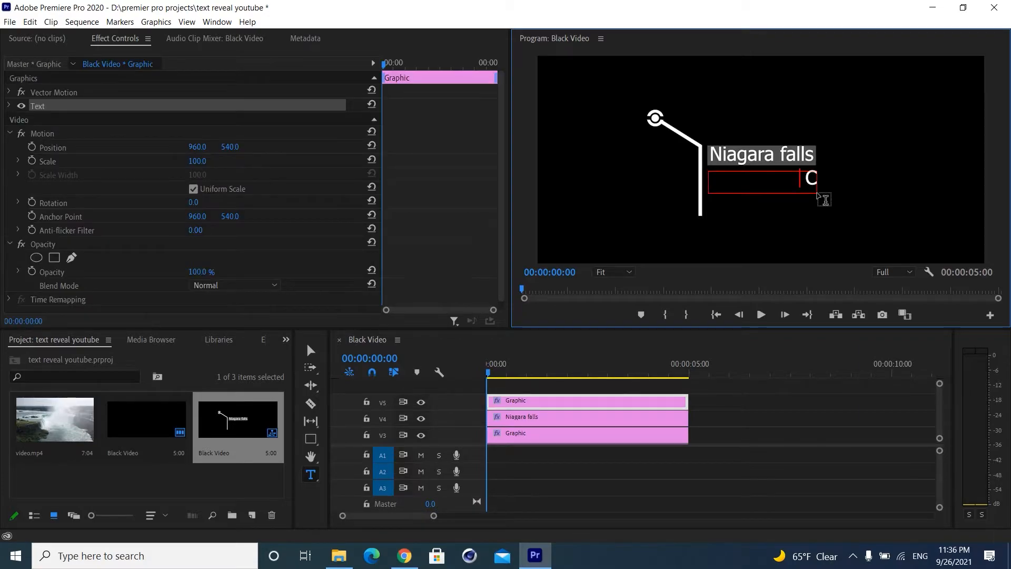
type("anada")
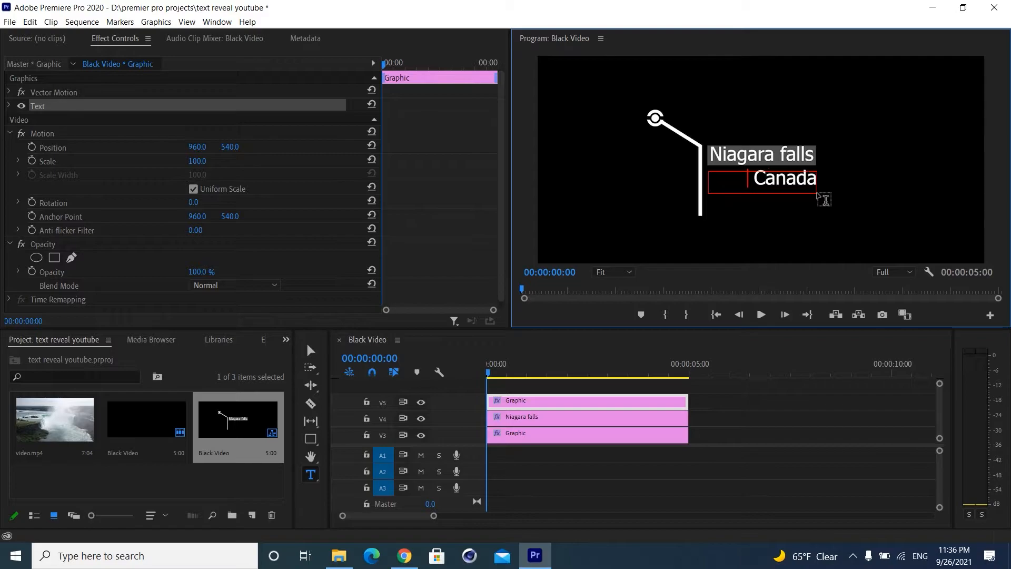
type("/U")
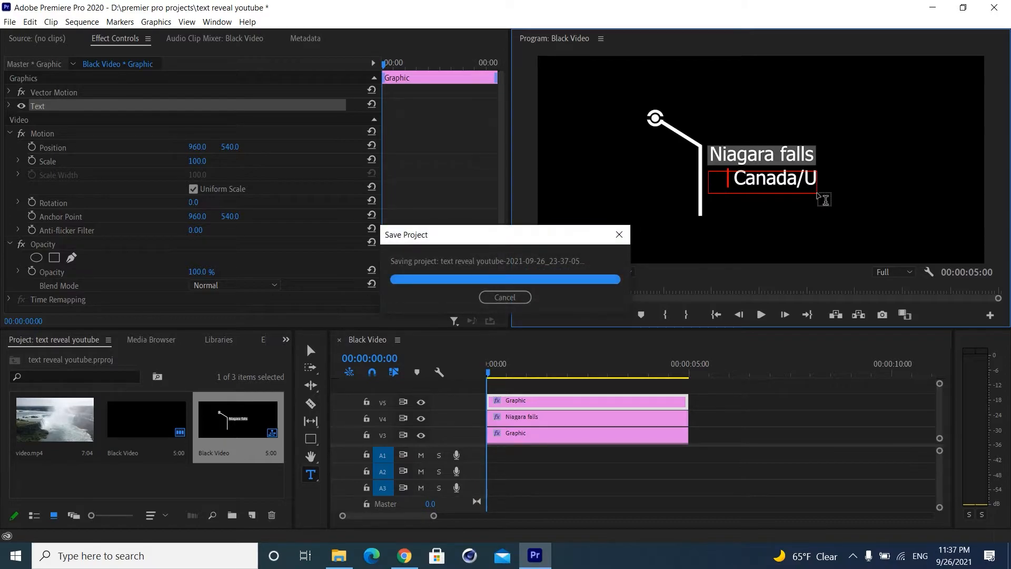
type("SA")
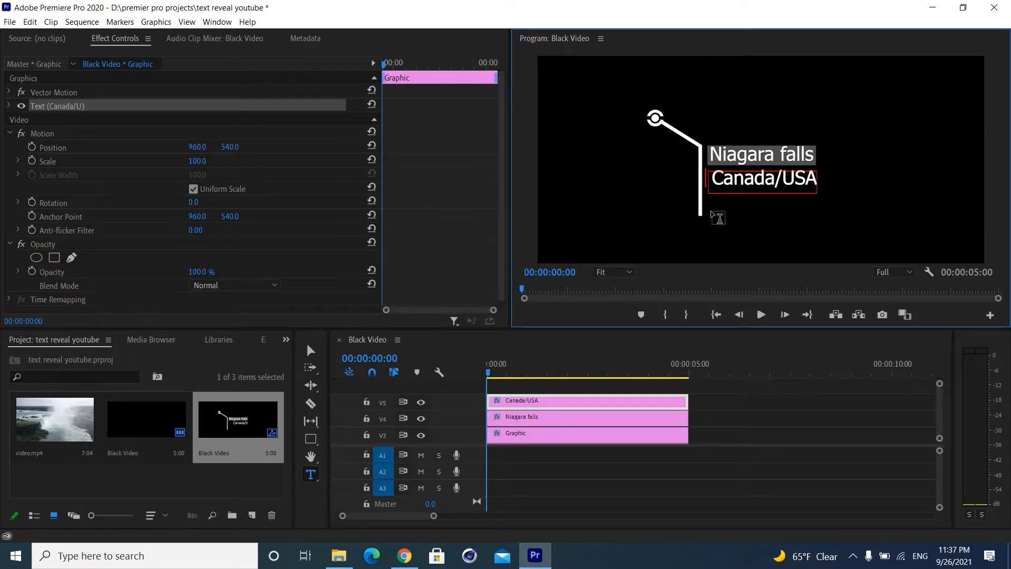
- Reduce the font size of the whole Canada/USA text to 77
left_click(10, 105)
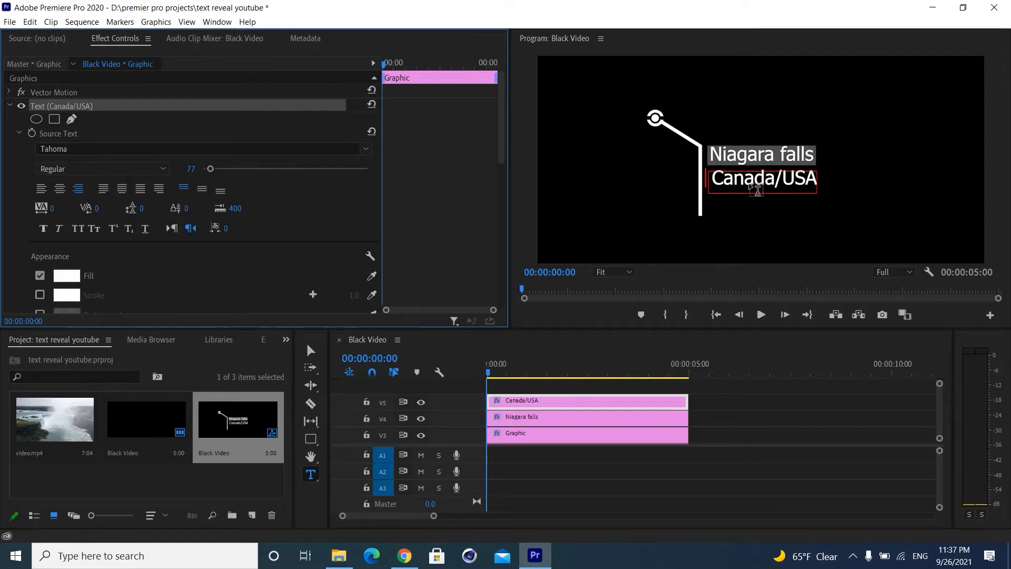
left_click_drag(816, 179, 712, 182)
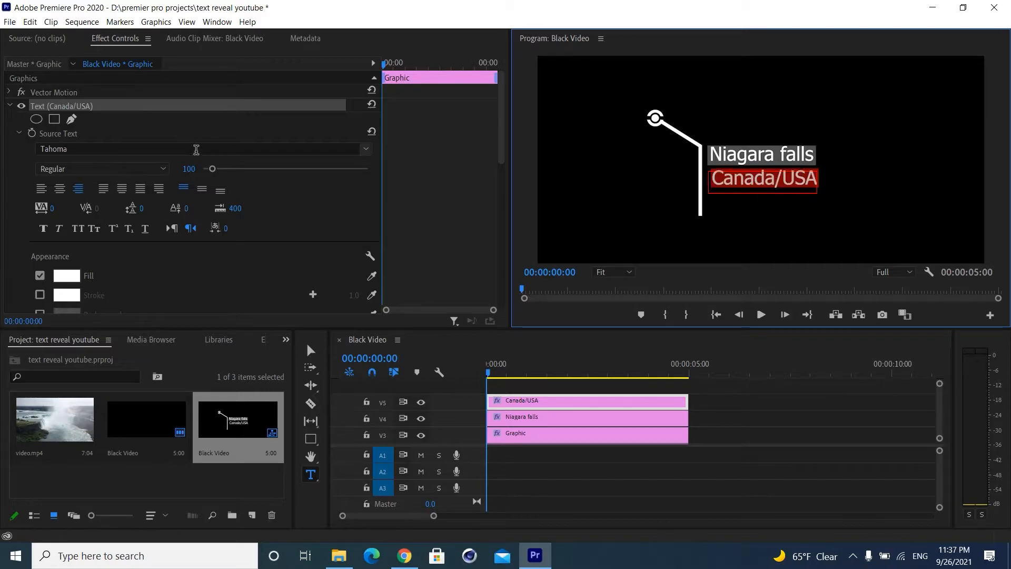
left_click_drag(212, 168, 206, 169)
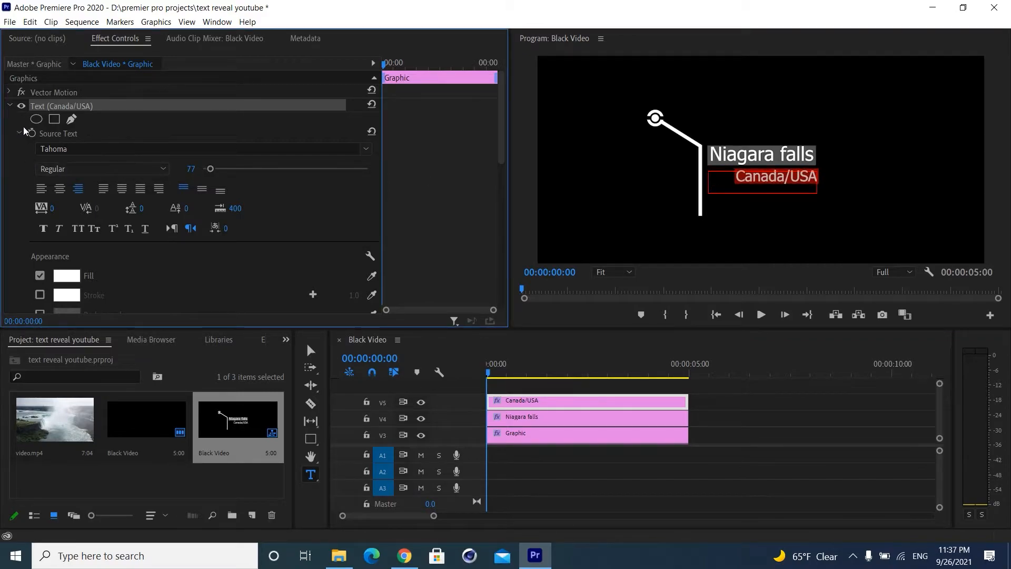
- Move the Canada/USA text to position 630.4, 622.6 so it lines up under the Niagara falls title
scroll(9, 116, "down", 5)
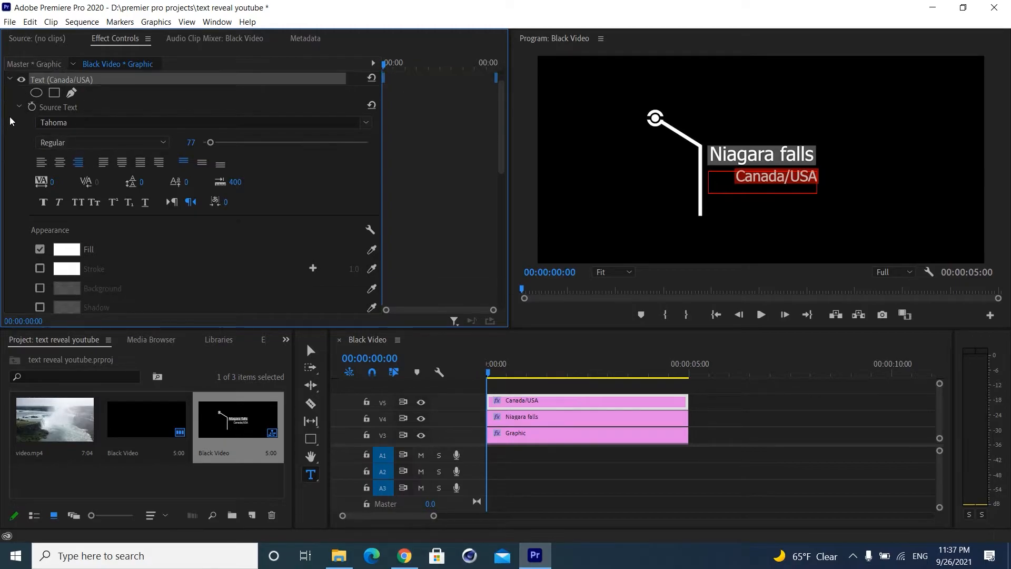
mouse_move(232, 244)
left_mouse_down()
mouse_move(200, 243)
mouse_move(233, 242)
left_mouse_up()
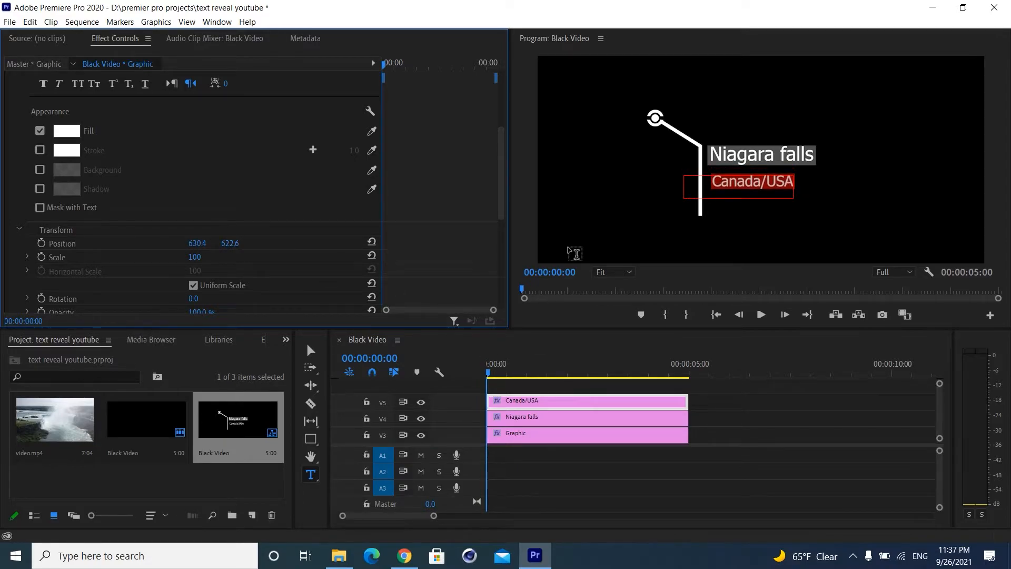
left_click(583, 199)
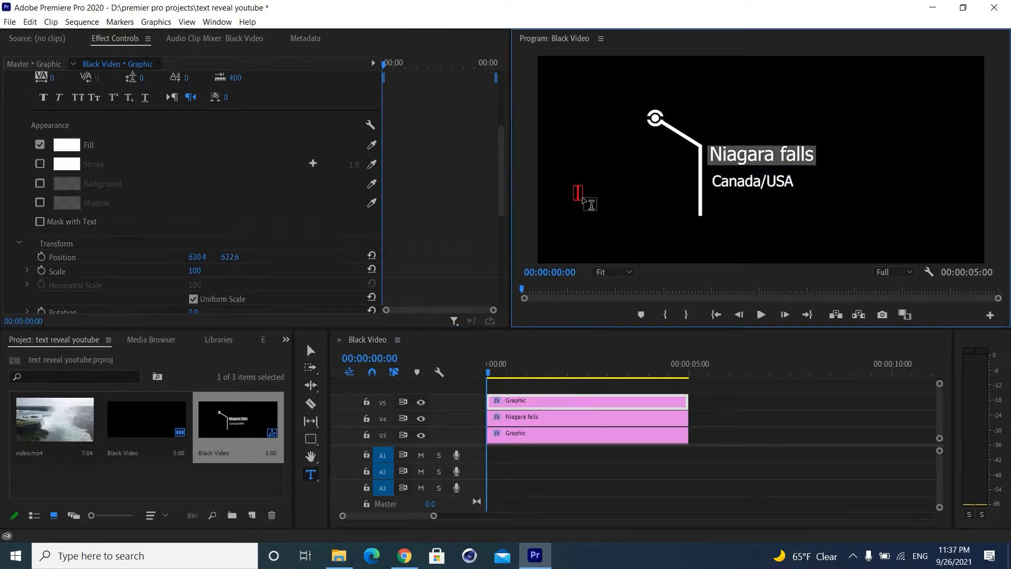
- Draw a rectangle covering the Canada/USA text in the same graphic, centred at about 924, 649
left_click(311, 438)
mouse_move(795, 172)
left_mouse_down()
mouse_move(775, 192)
mouse_move(711, 188)
left_mouse_up()
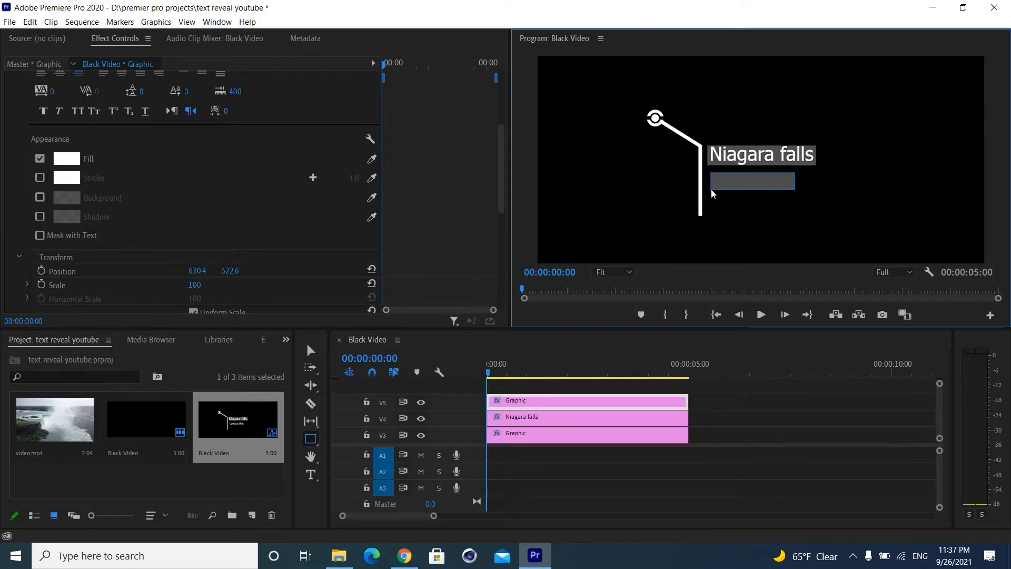
scroll(22, 116, "up", 5)
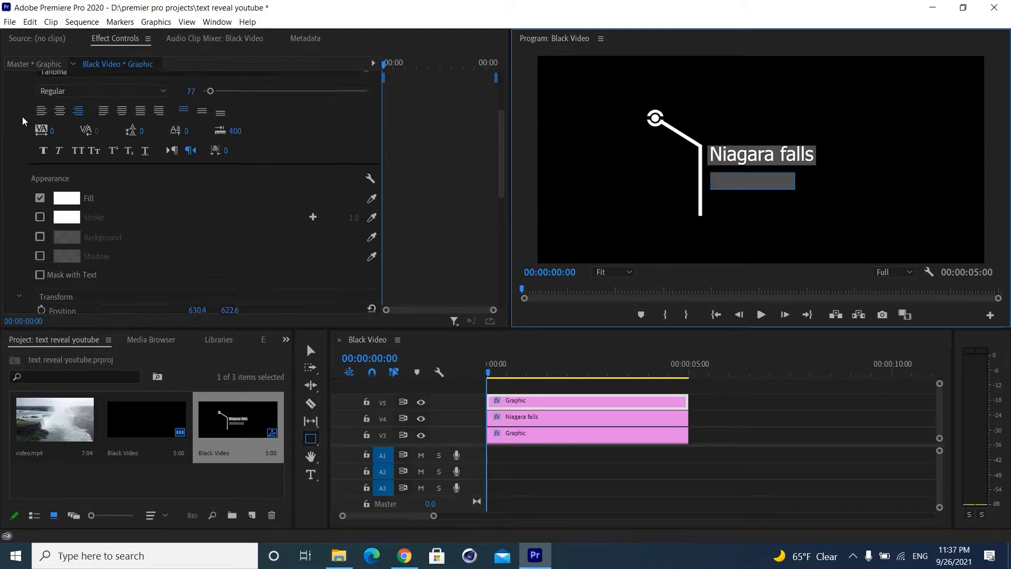
- Delete the stray empty text layer and move the Canada/USA text layer above the rectangle shape
left_click(9, 133)
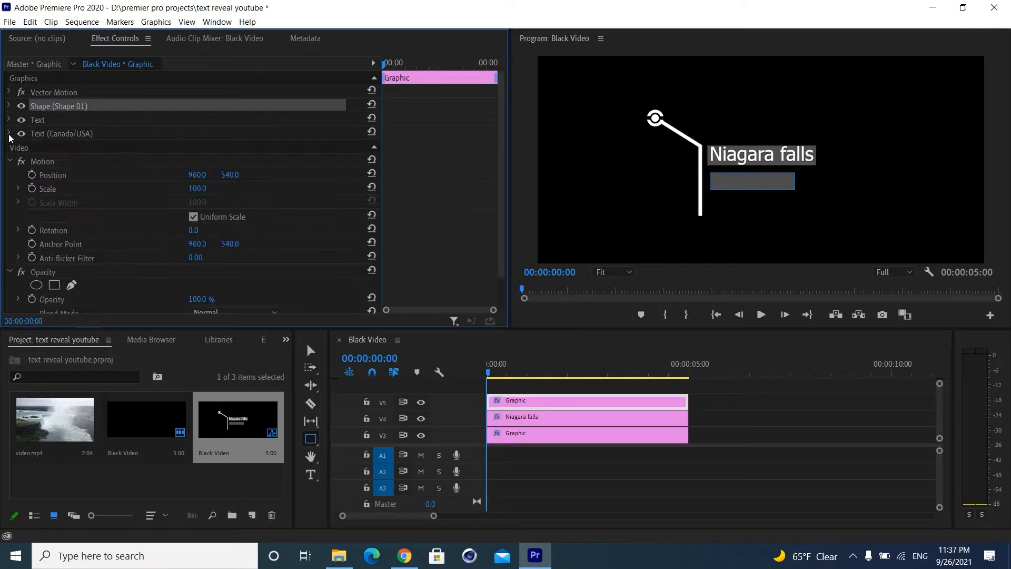
left_click(34, 119)
key("Delete")
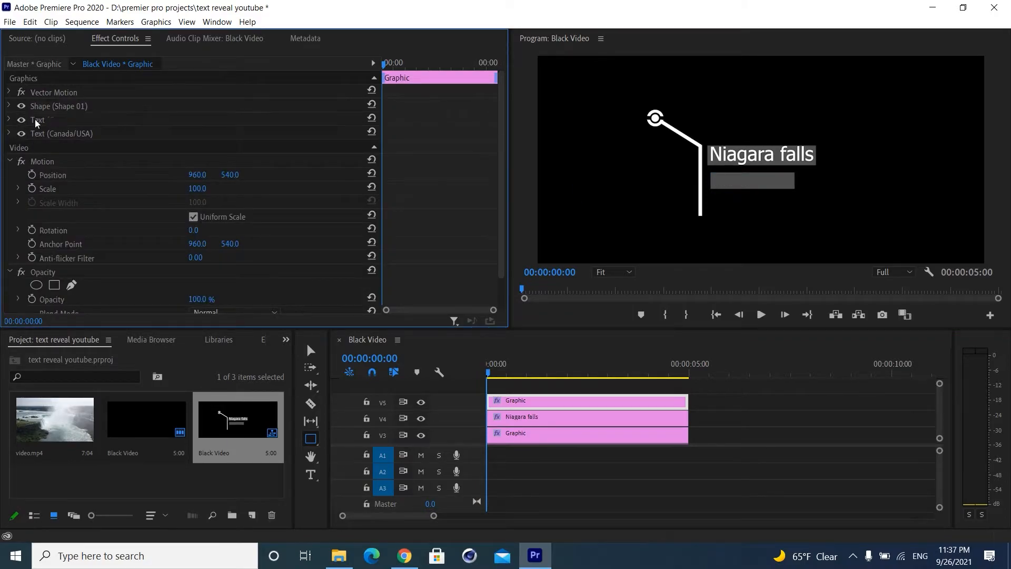
left_click(96, 143)
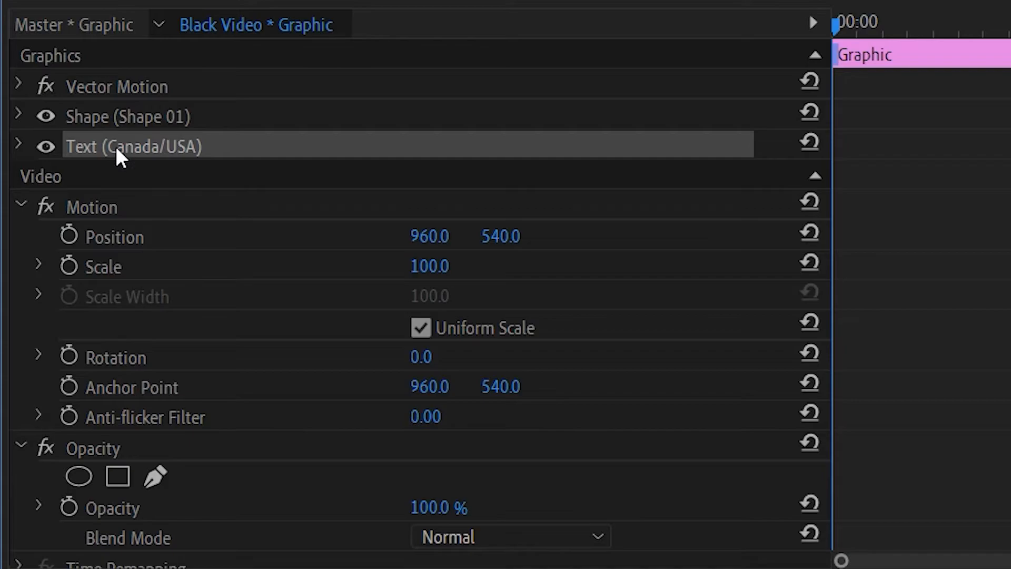
left_click_drag(116, 147, 114, 107)
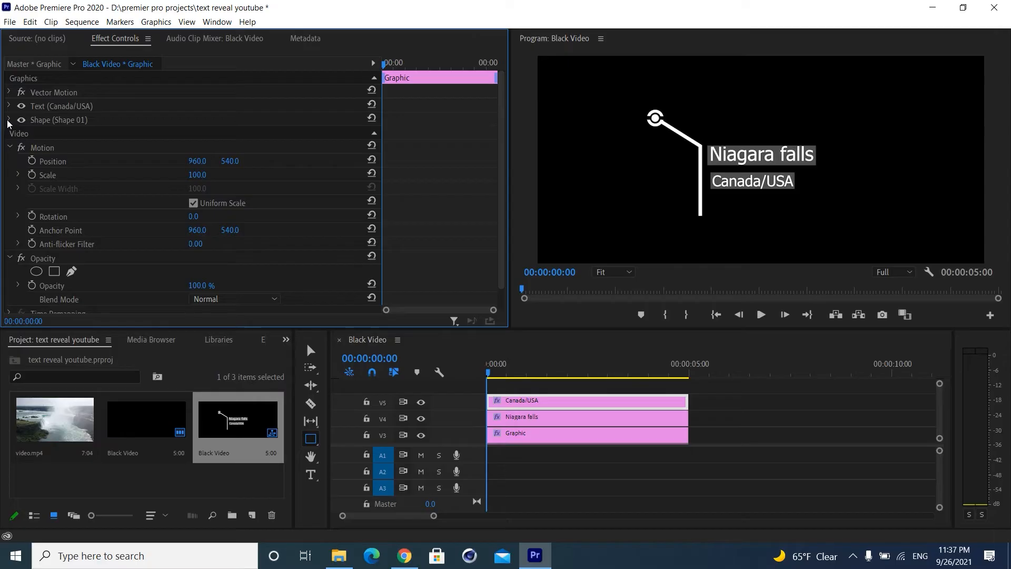
- Set the fill of the rectangle behind Canada/USA to dark grey 282828
left_click(18, 143)
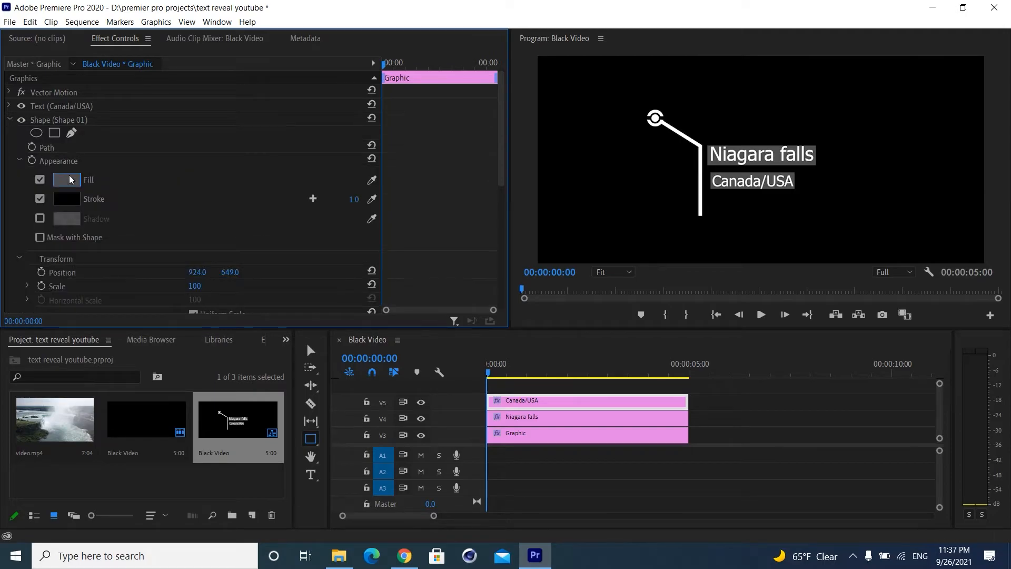
left_click(68, 180)
left_click_drag(390, 285, 389, 273)
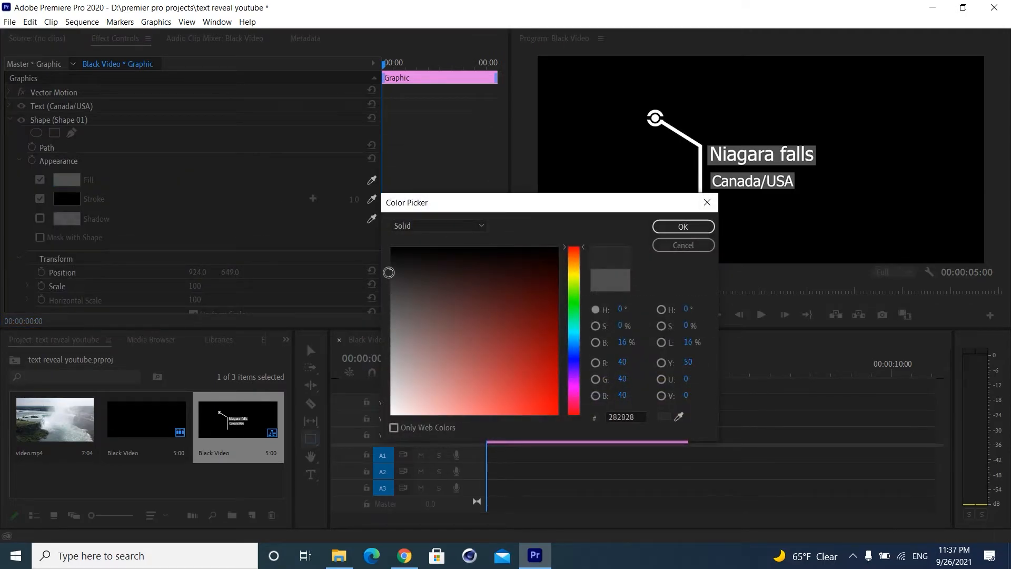
left_click(687, 226)
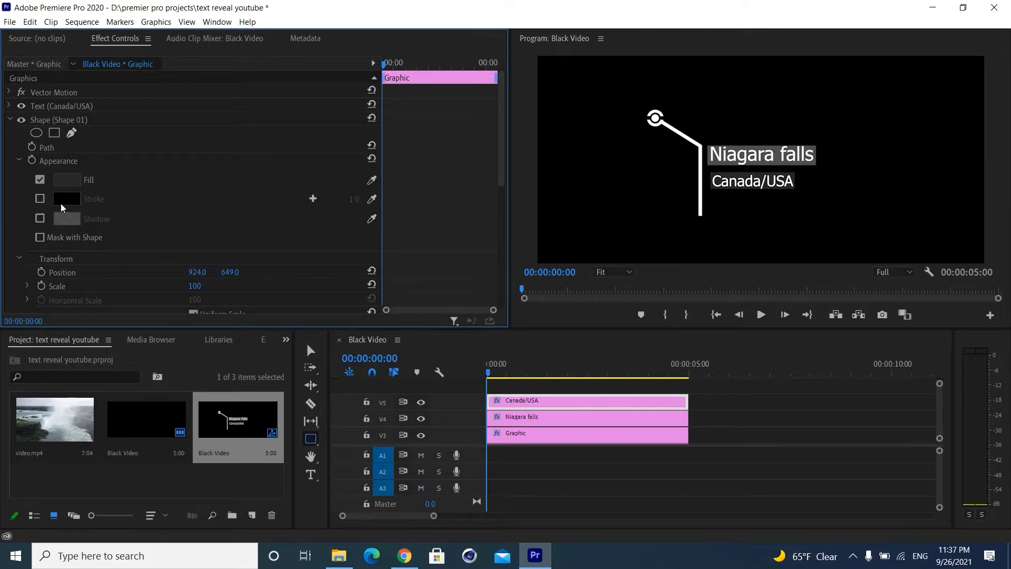
- Give the rectangle behind Canada/USA a light grey stroke of width 1.0
left_click(61, 201)
left_click_drag(433, 289, 332, 277)
left_click(622, 187)
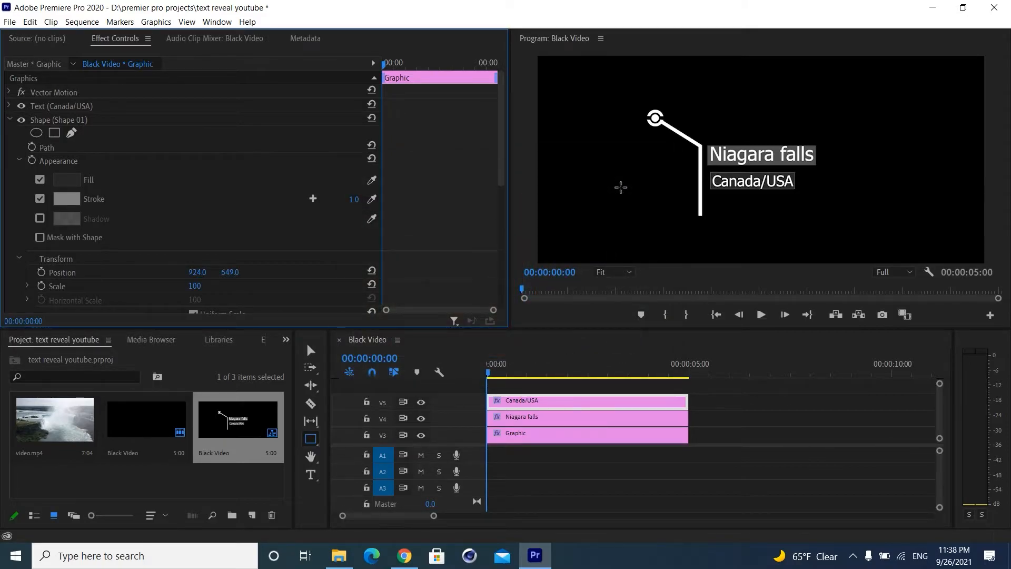
- Set the Canada/USA clip's horizontal anchor point to 966 in its Motion settings, shifting it slightly toward the vertical line
left_click(10, 121)
scroll(19, 191, "down", 1)
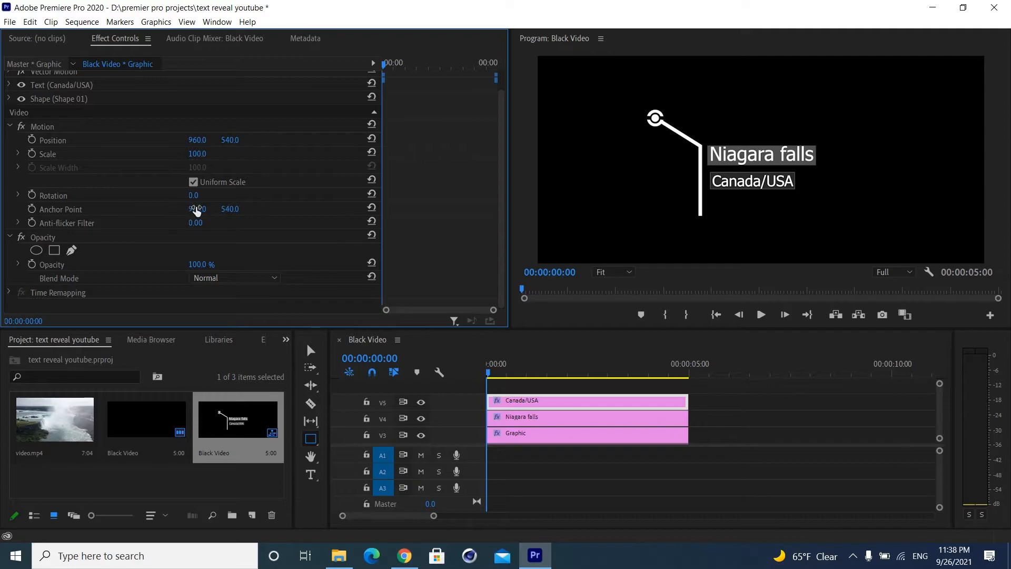
left_click_drag(196, 210, 204, 209)
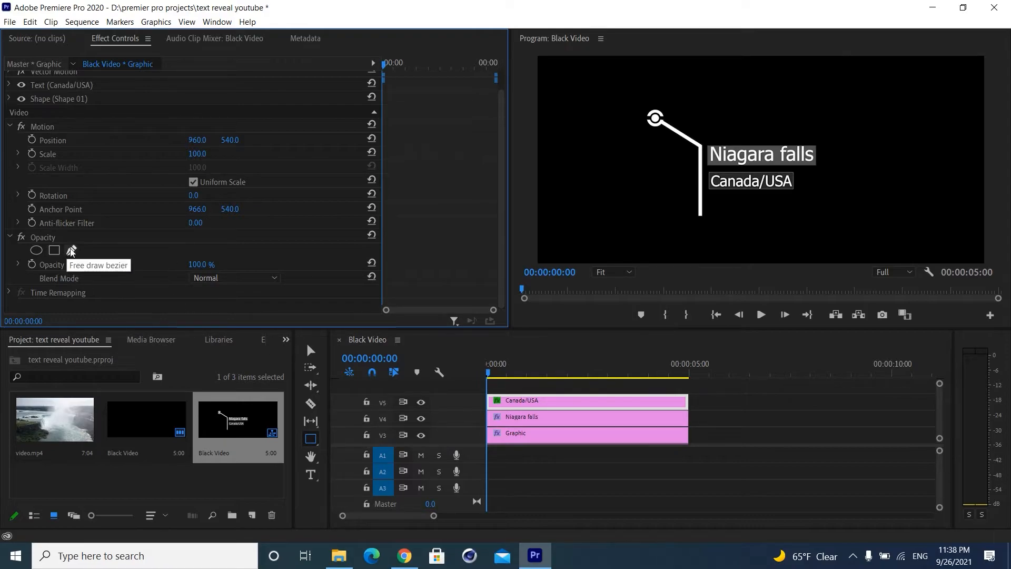
- Add a text layer reading 2021 below the Canada/USA label and move it closer to the vertical line
left_click(519, 388)
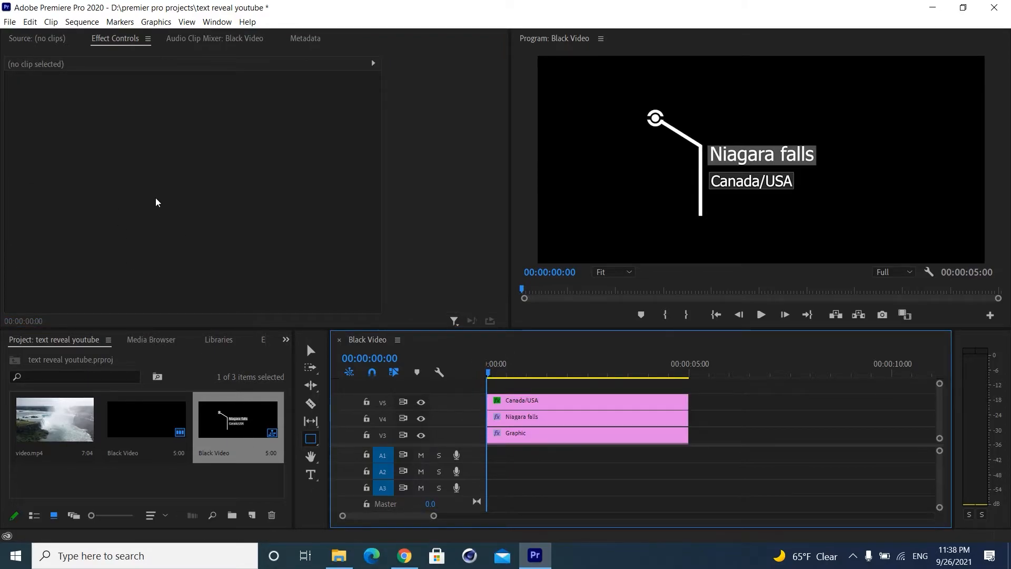
left_click(311, 439)
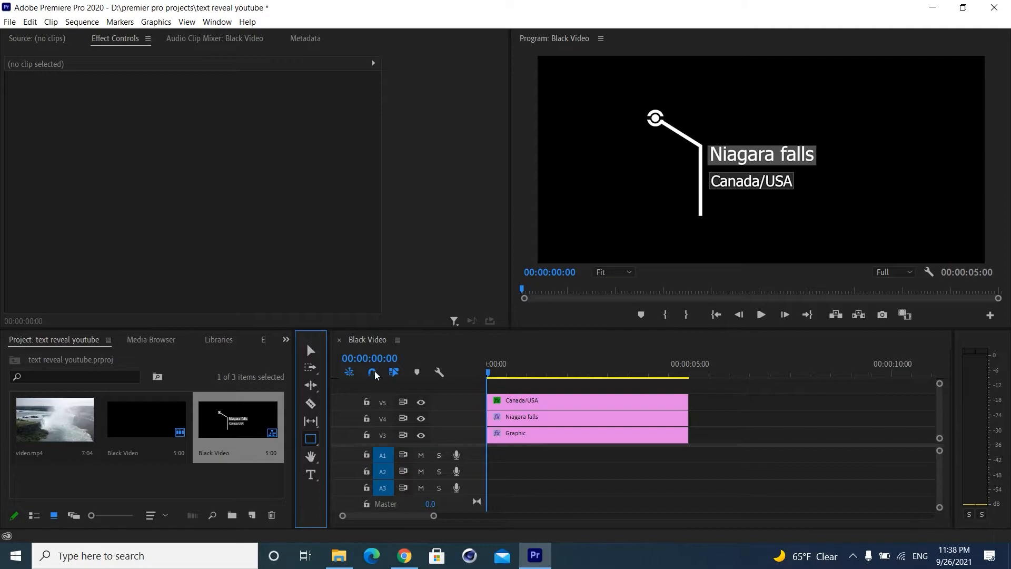
key("t")
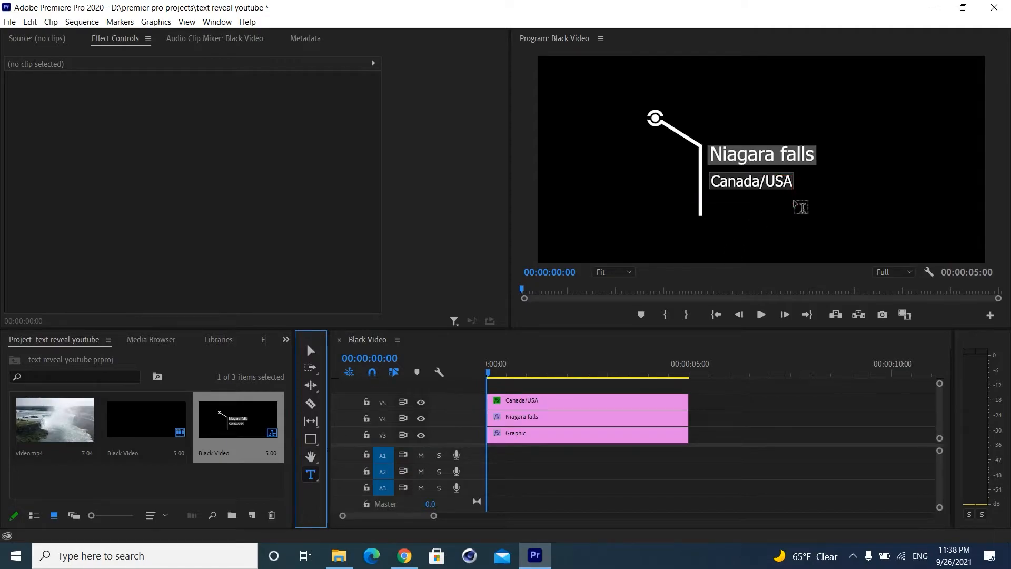
left_click_drag(800, 222, 709, 196)
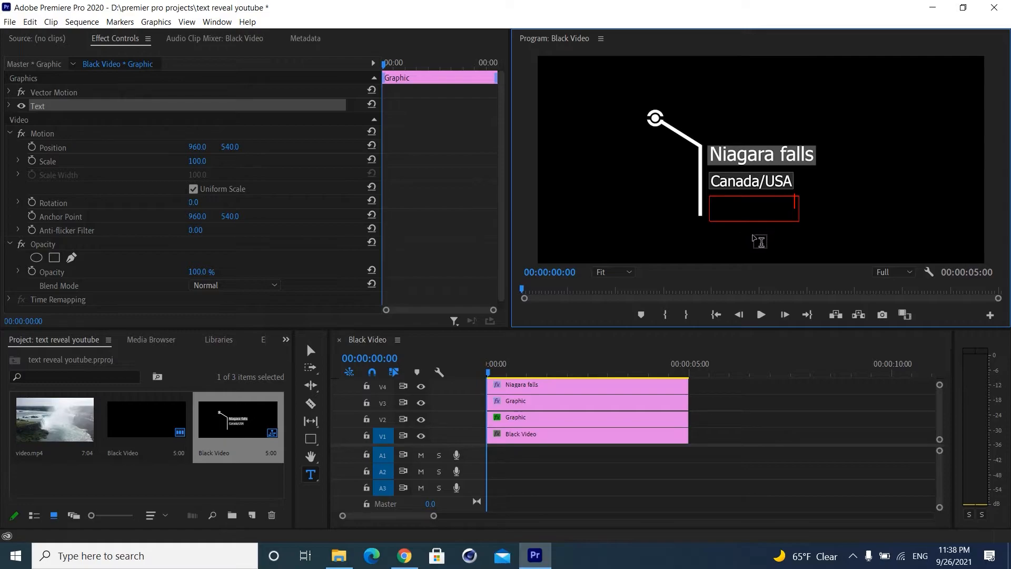
type("2021")
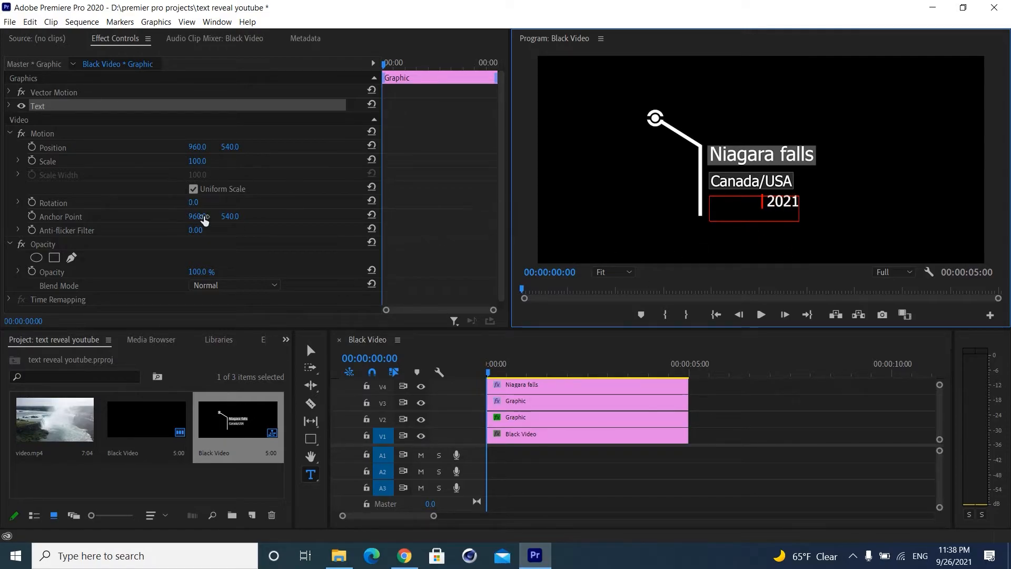
left_click(310, 350)
left_click_drag(767, 213, 723, 220)
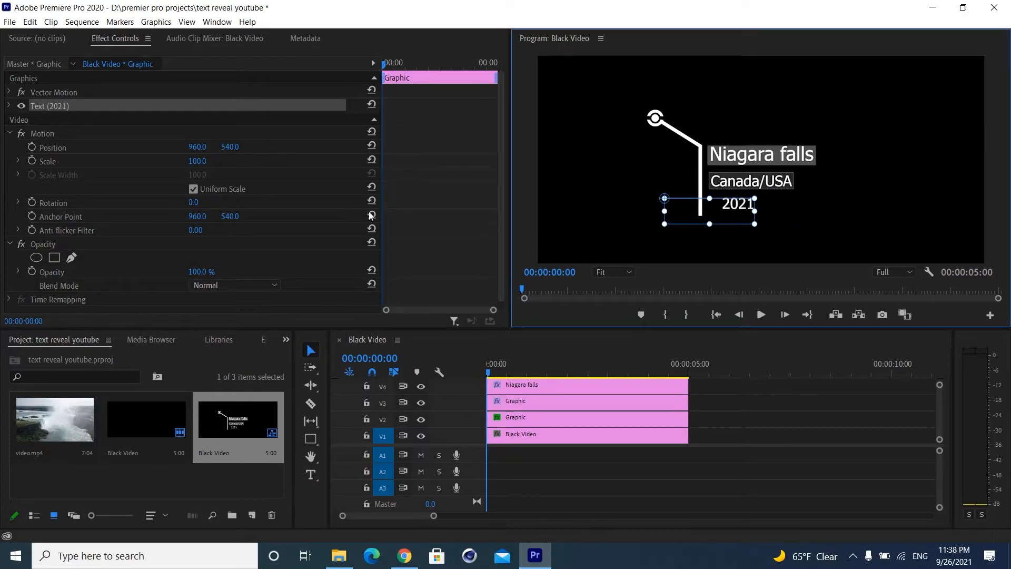
- Set the font size of the 2021 text to 90
left_click(310, 474)
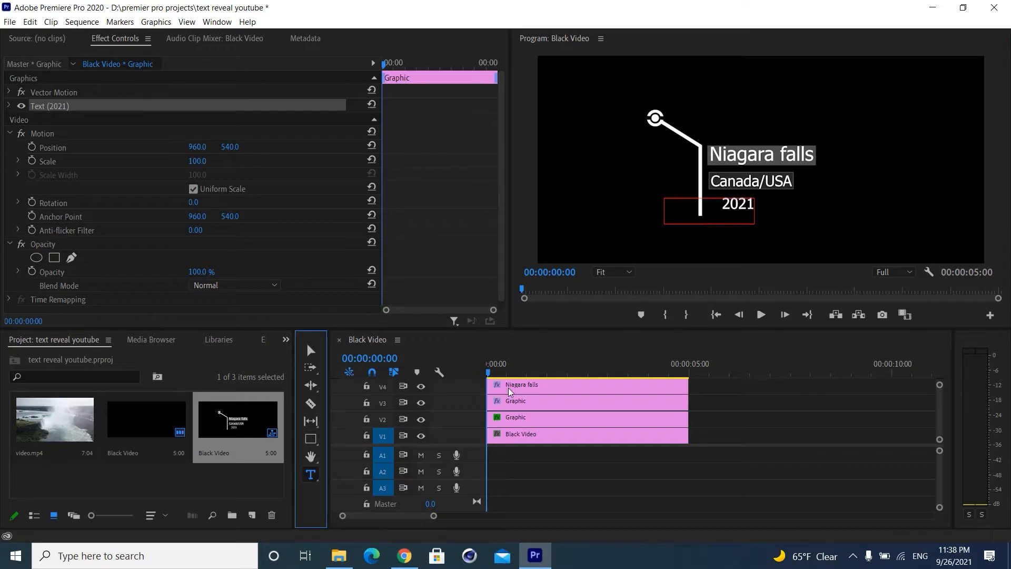
double_click(741, 213)
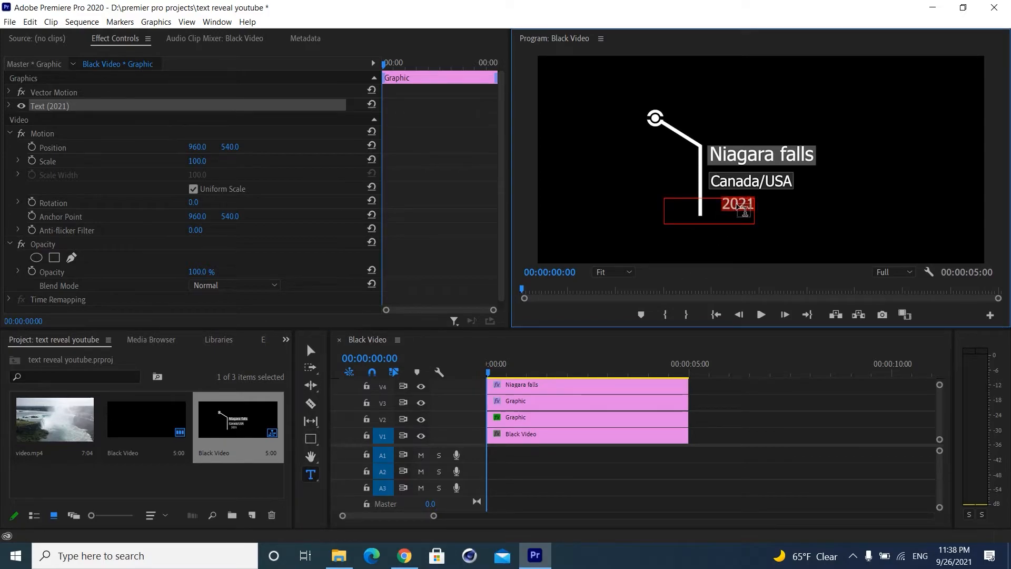
left_click(9, 106)
mouse_move(219, 173)
left_mouse_down()
mouse_move(211, 181)
mouse_move(212, 168)
left_mouse_up()
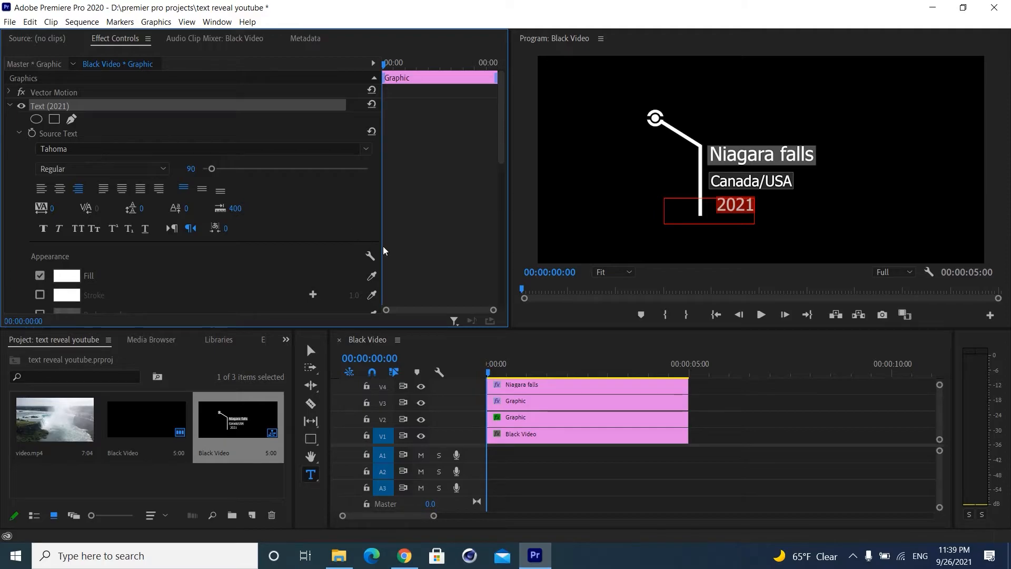
- Draw a rectangle tightly around the 2021 text and place the text layer above the shape
left_click(312, 440)
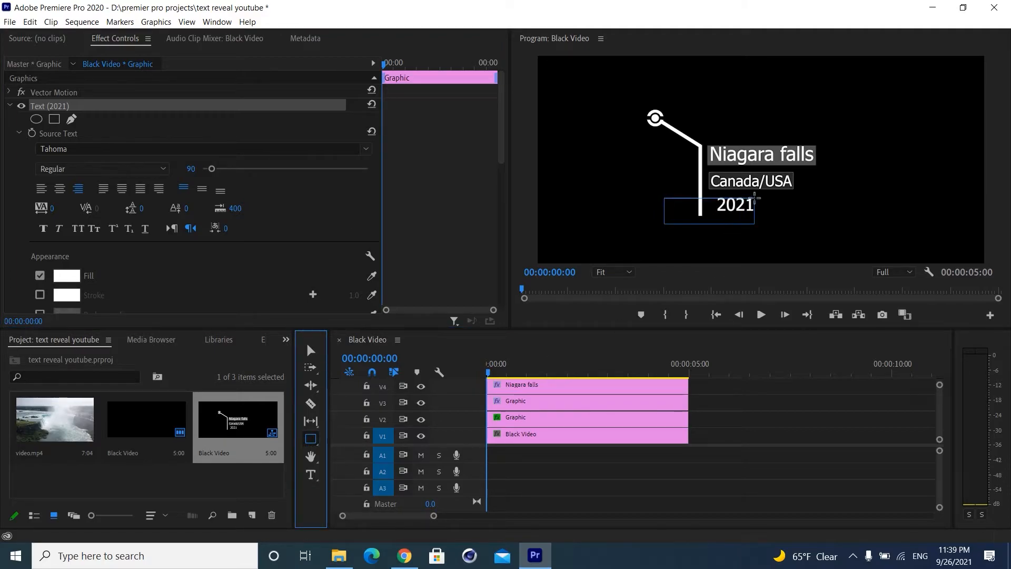
left_click_drag(754, 196, 713, 211)
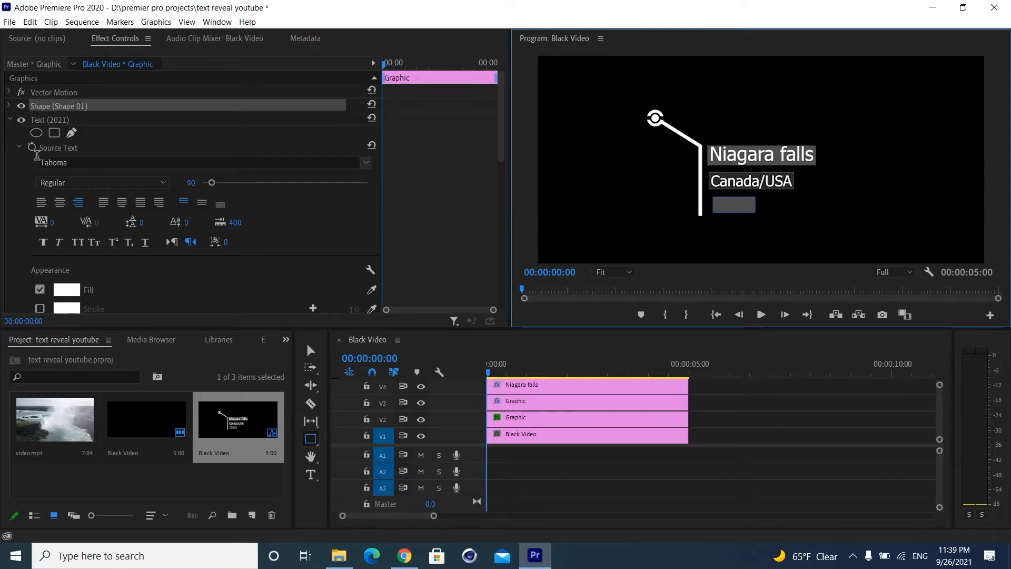
left_click(45, 122)
left_click_drag(49, 104, 49, 109)
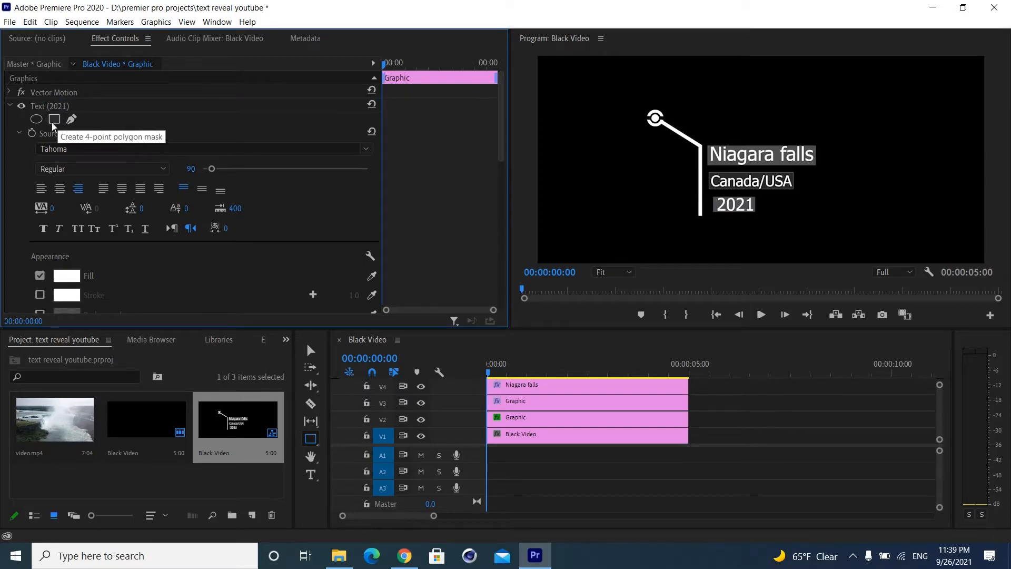
- Set the fill of the rectangle behind 2021 to black
left_click(11, 107)
left_click(10, 107)
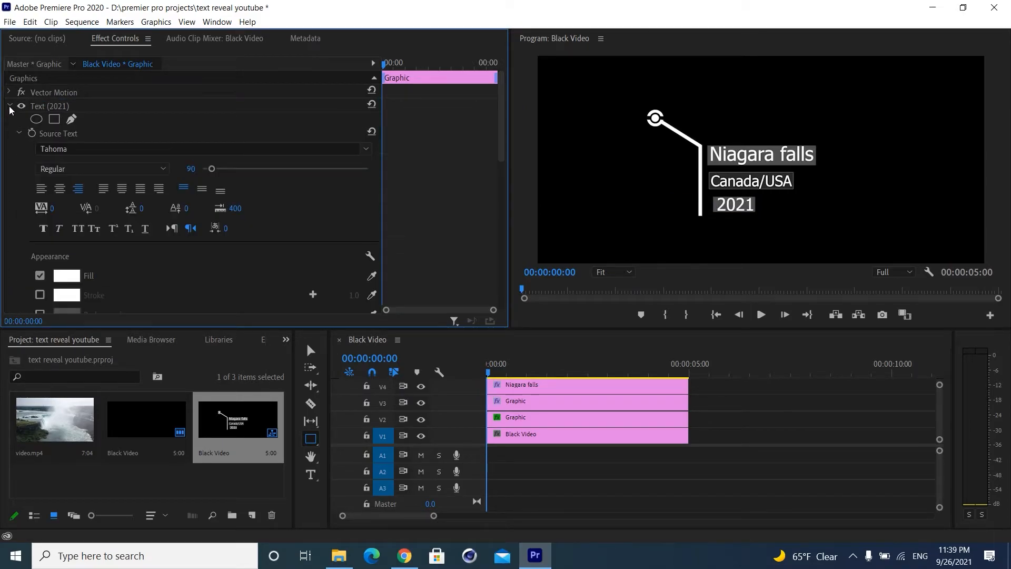
left_click(10, 108)
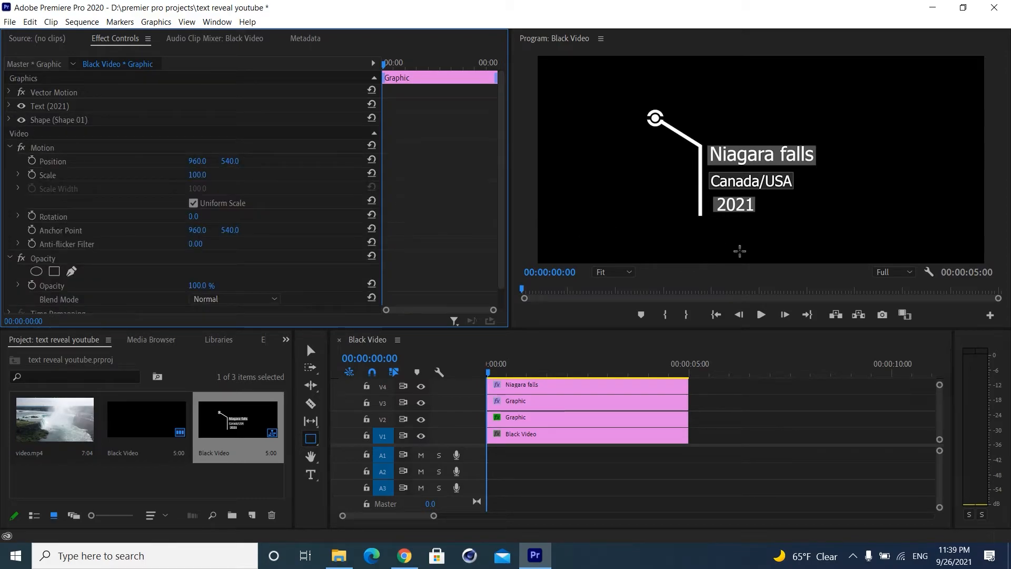
left_click(10, 120)
left_click(66, 180)
left_click_drag(416, 278, 382, 252)
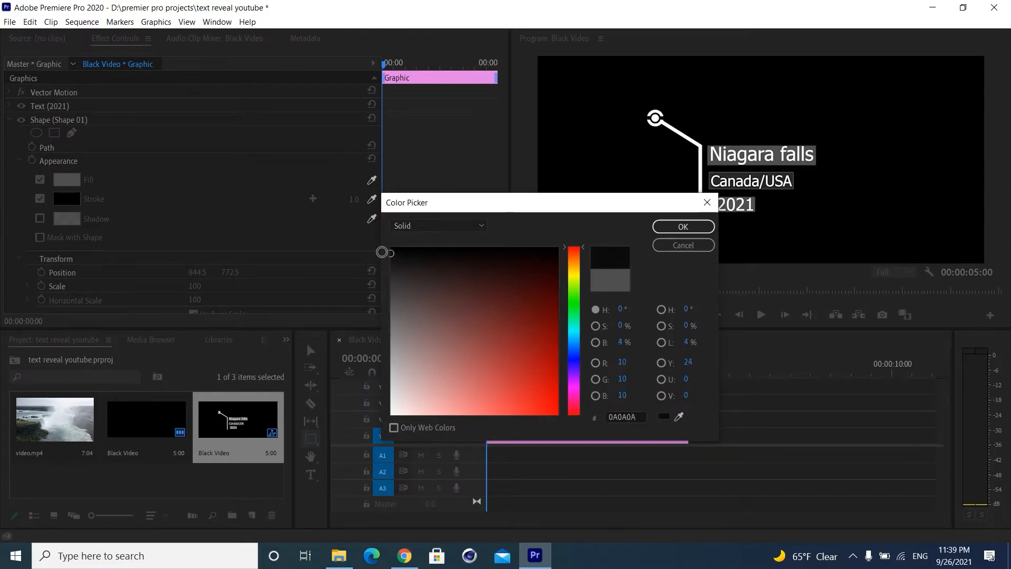
left_click(667, 231)
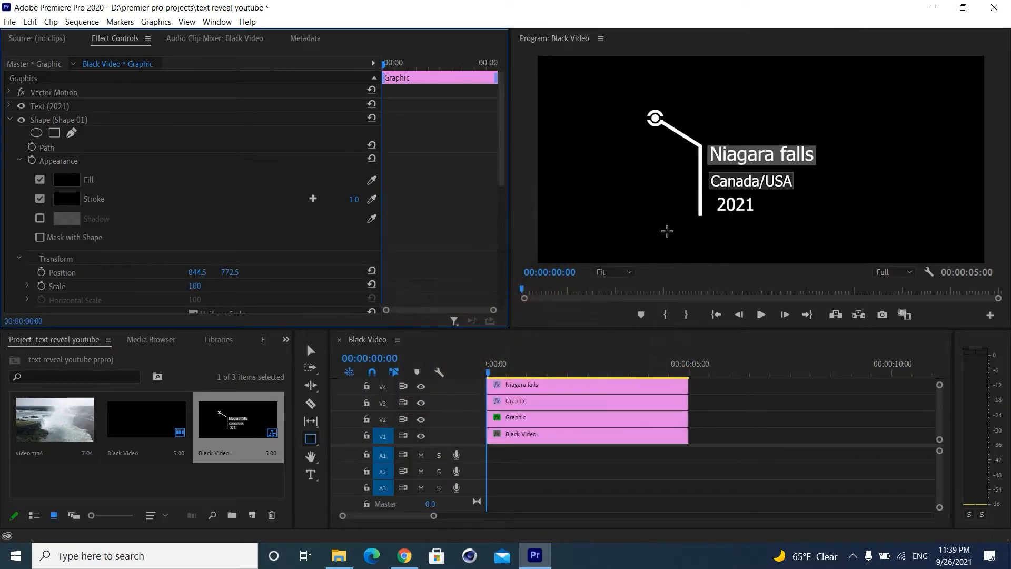
- Change the stroke colour of the rectangle behind 2021 to white
left_click(66, 199)
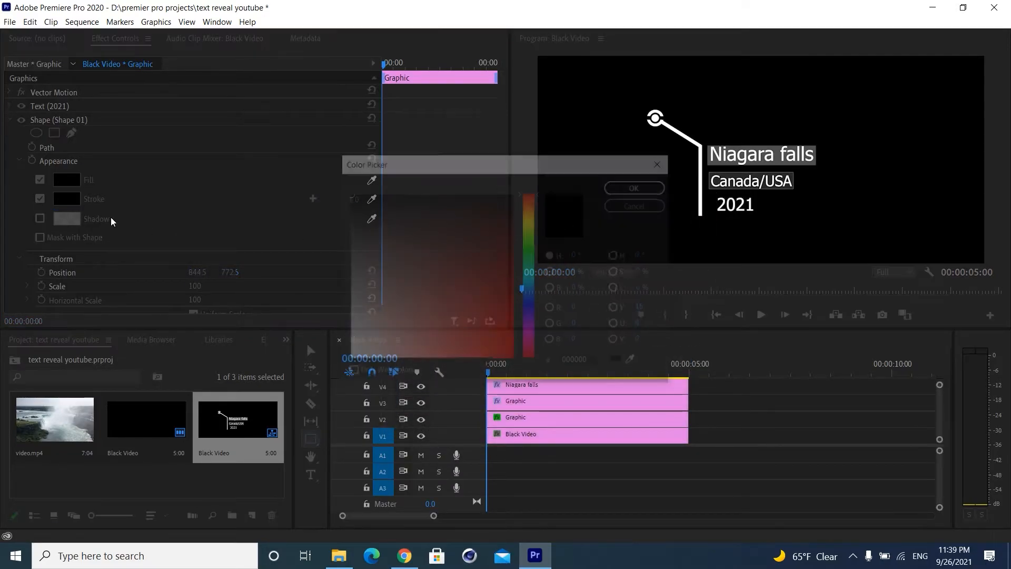
mouse_move(388, 271)
left_mouse_down()
mouse_move(352, 307)
mouse_move(352, 357)
left_mouse_up()
left_click(622, 192)
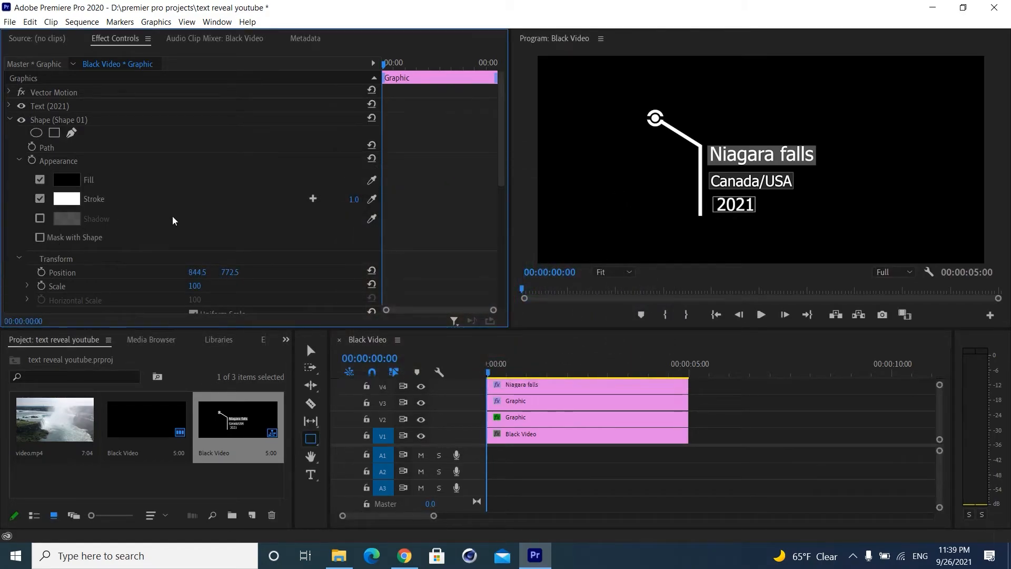
- Set the 2021 clip's horizontal position to 946 in its Motion settings so text and box shift together toward the vertical line
scroll(174, 221, "down", 1)
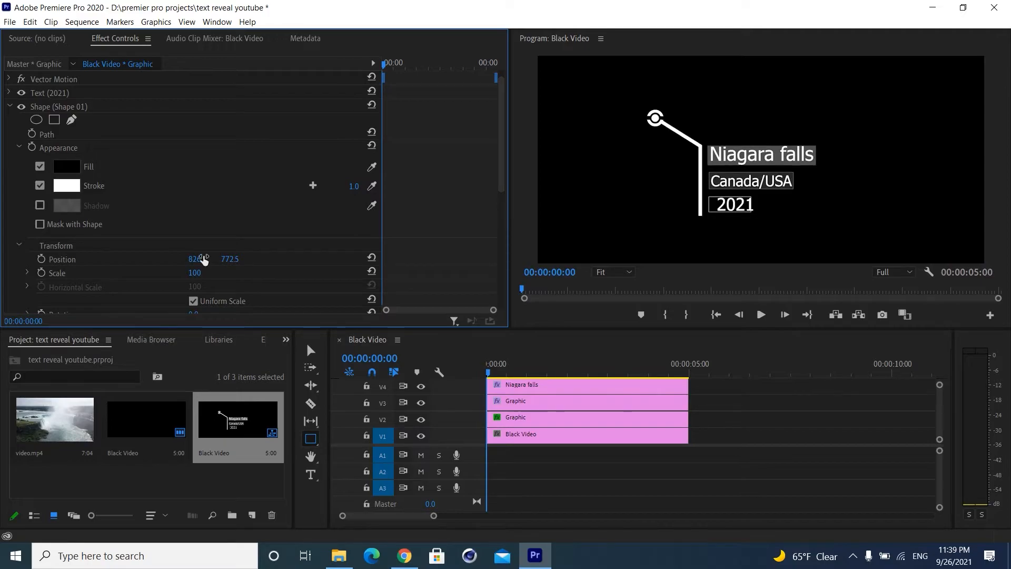
left_click(10, 107)
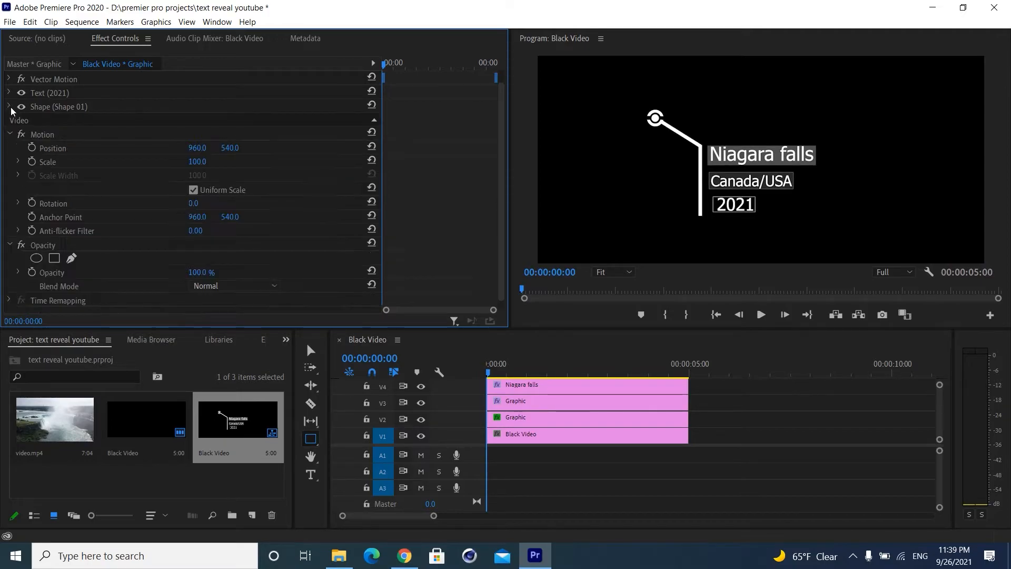
scroll(209, 149, "down", 1)
left_click_drag(197, 140, 189, 140)
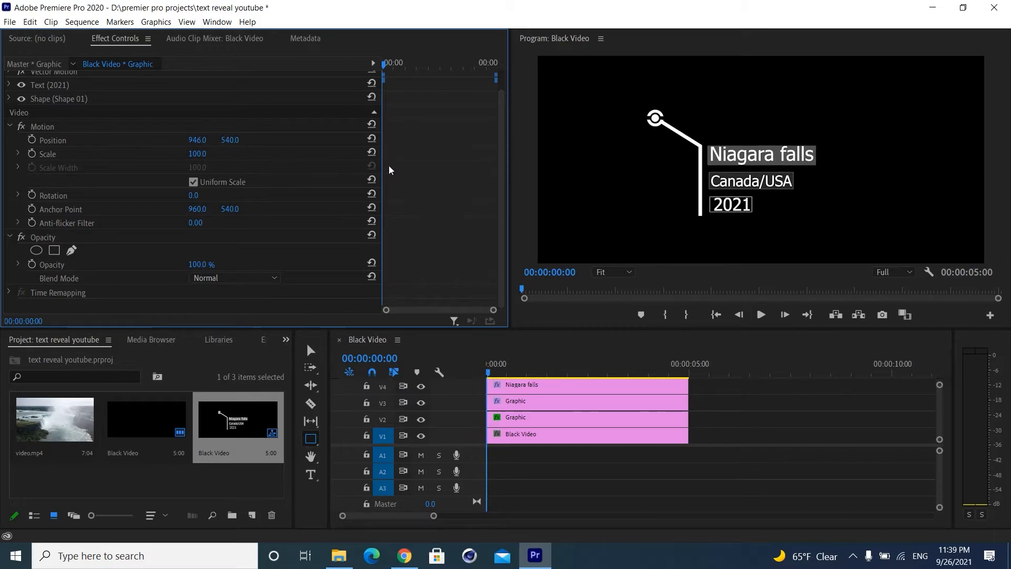
- Scrub through the whole sequence to preview the call-out and return the playhead to the start
left_click(561, 174)
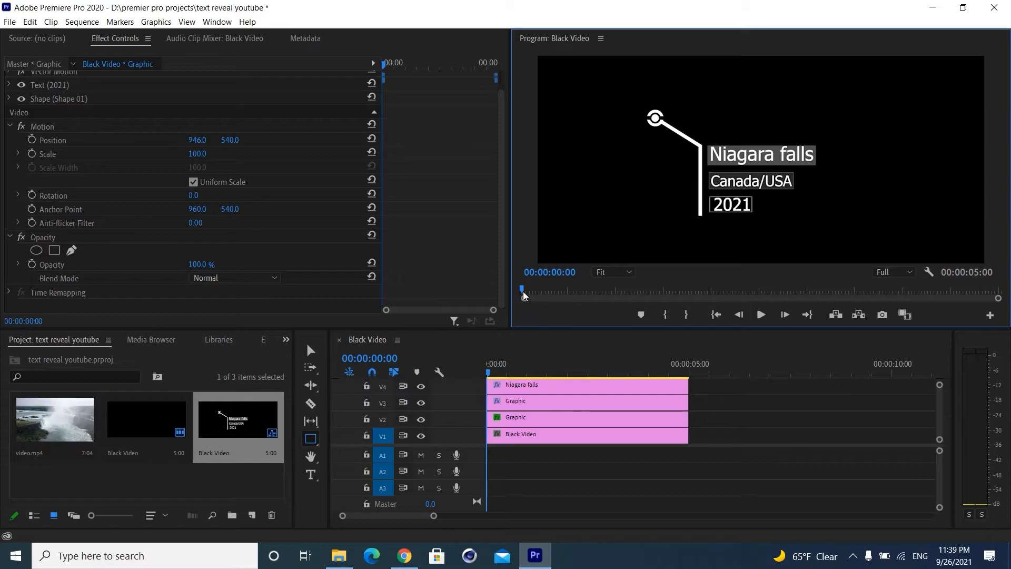
left_click_drag(524, 293, 998, 284)
key("Home")
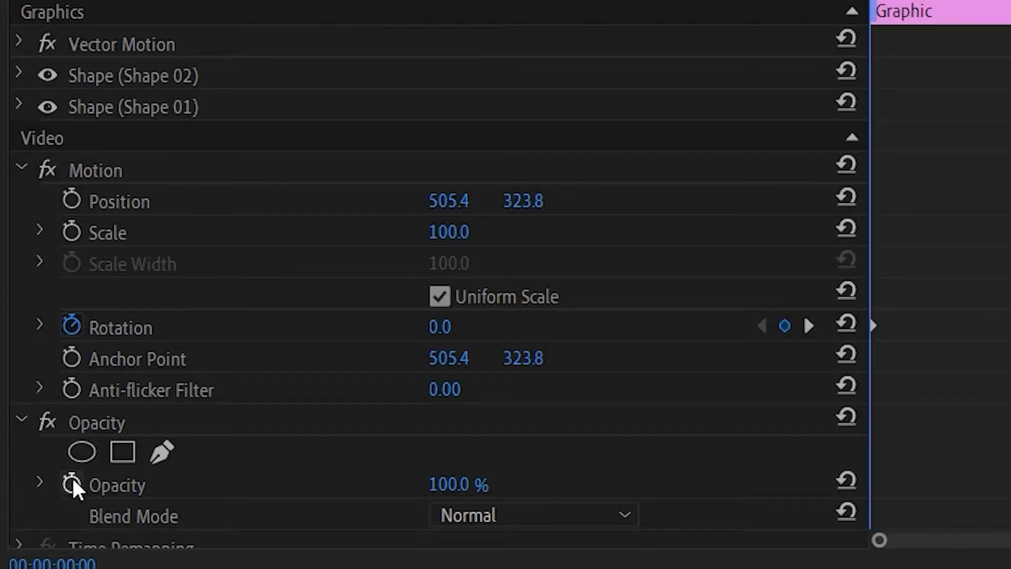
- Keyframe the ring target clip's opacity from 0% at the start to 68% at 00:00:00:20 and play back the fade
left_click(71, 483)
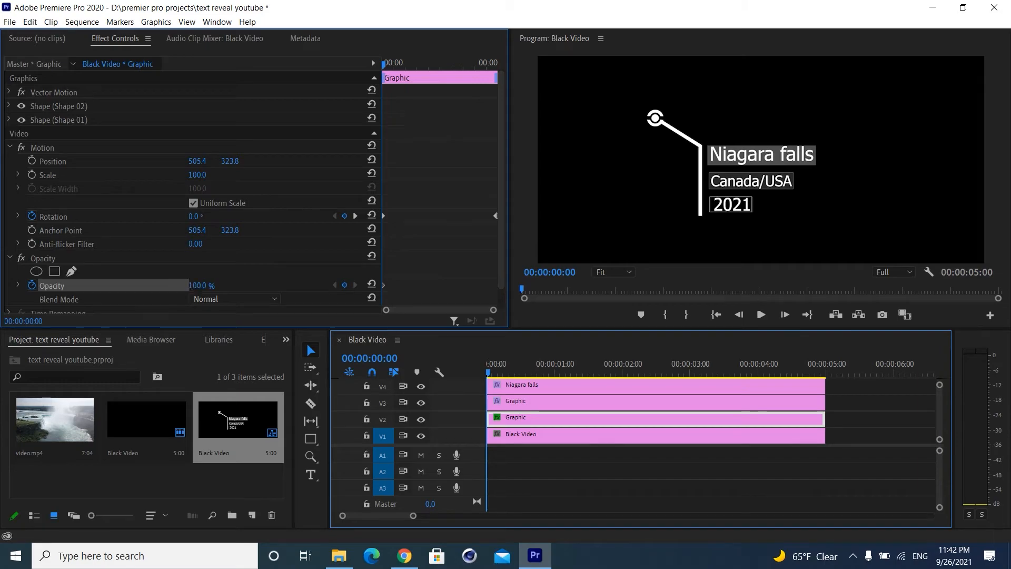
left_click_drag(443, 484, 323, 484)
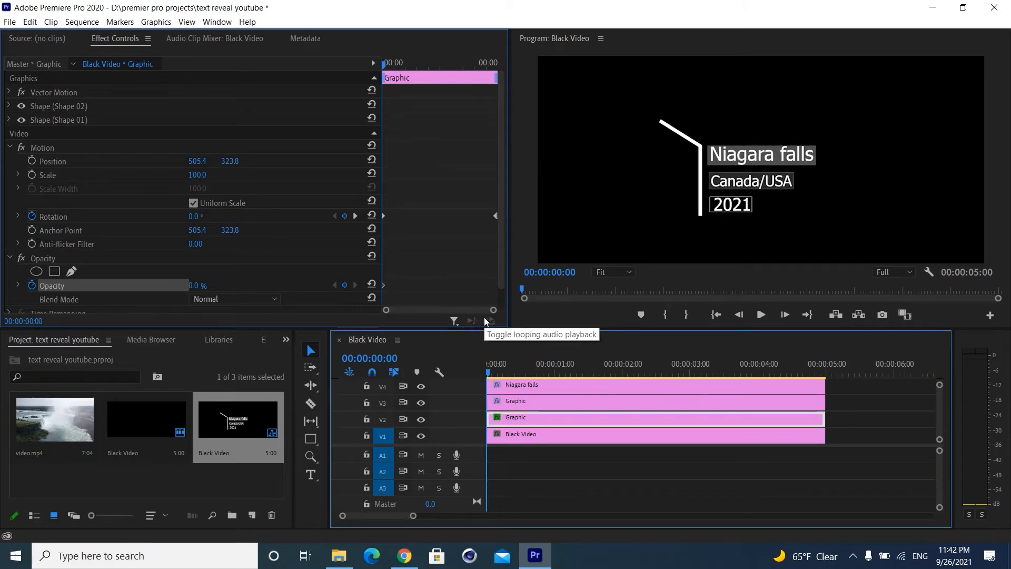
key("space")
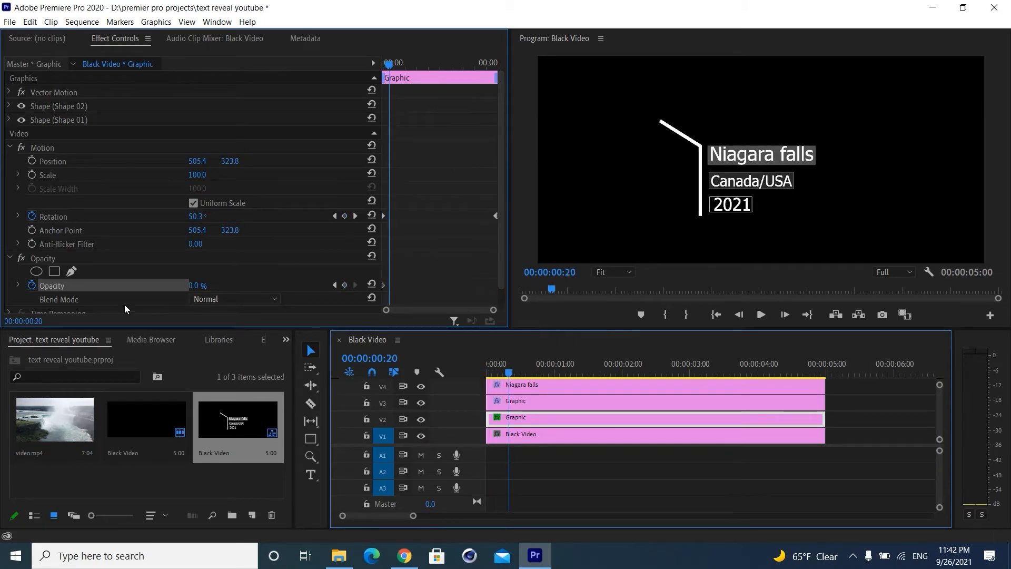
left_click_drag(193, 285, 274, 285)
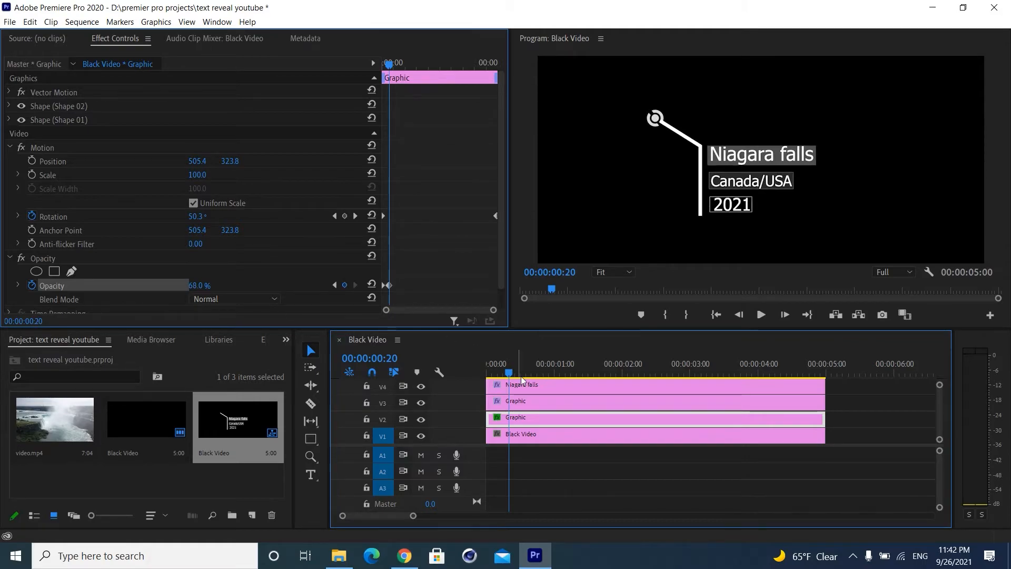
left_click_drag(509, 373, 486, 381)
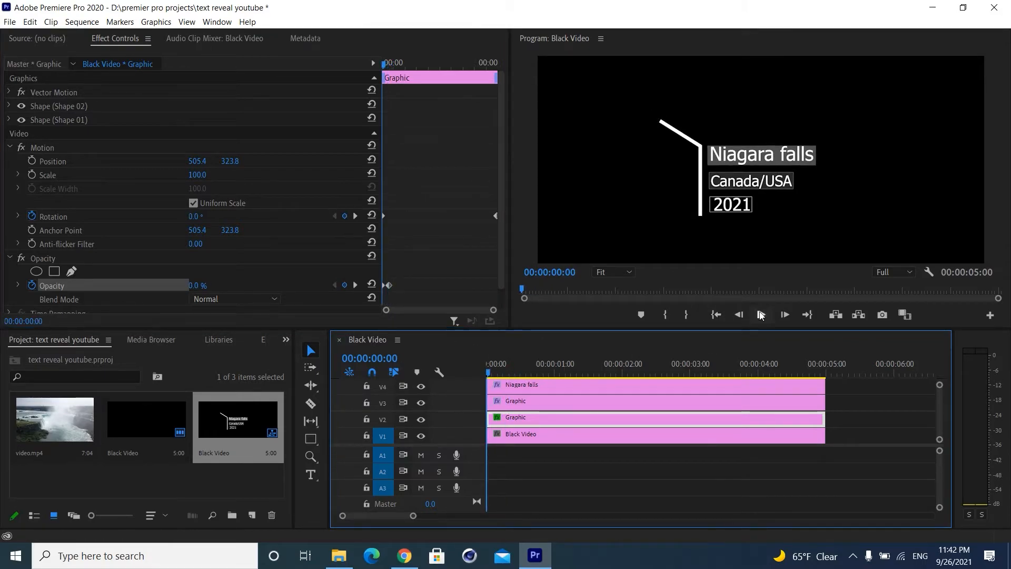
left_click(761, 315)
- Try enlarging the ring target's centre dot to a scale of 214 and undo the change
left_click(614, 272)
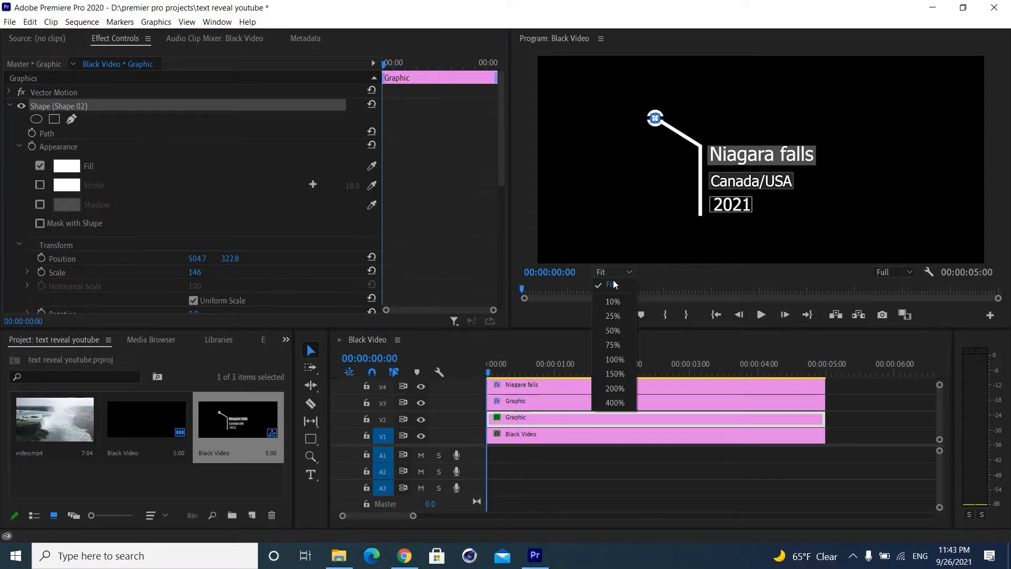
left_click(627, 380)
left_click_drag(695, 258, 596, 260)
left_click(992, 134)
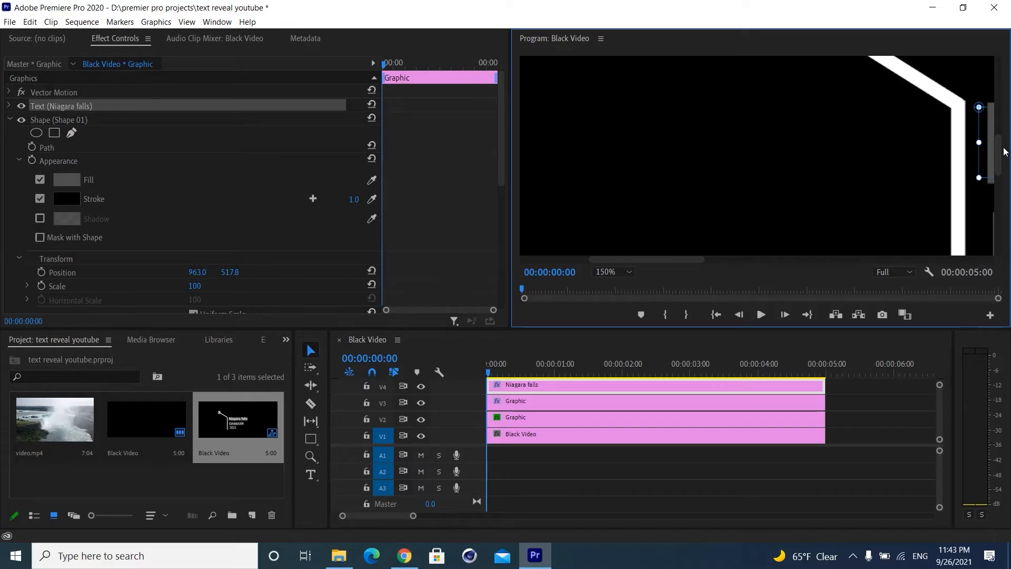
scroll(1004, 151, "up", 5)
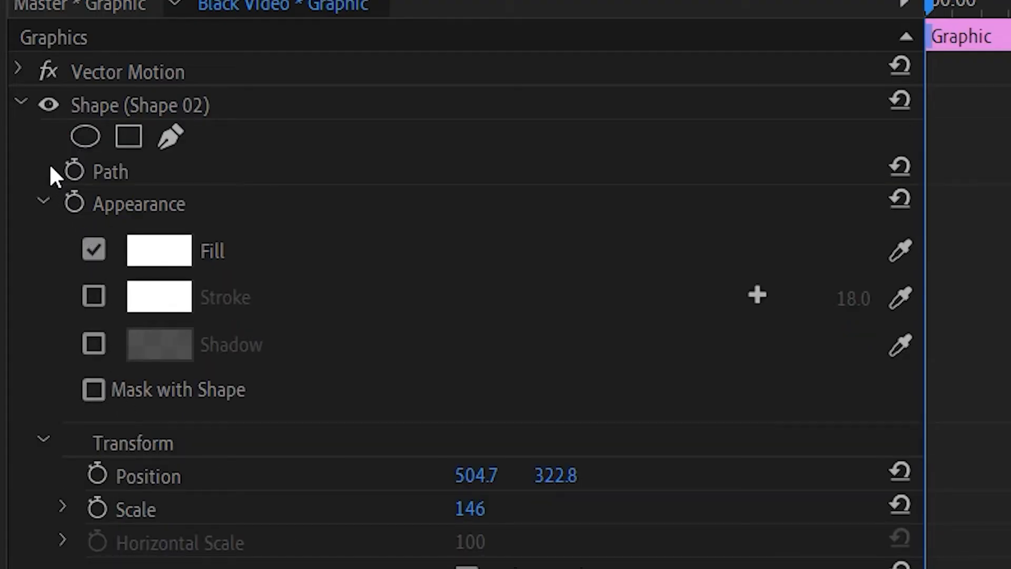
scroll(485, 480, "down", 5)
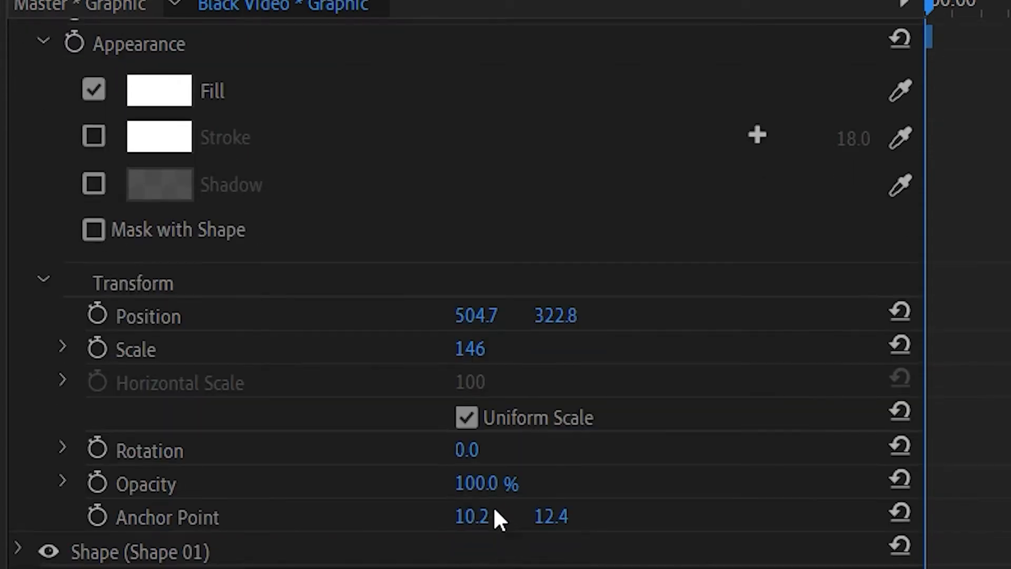
left_click_drag(461, 350, 501, 350)
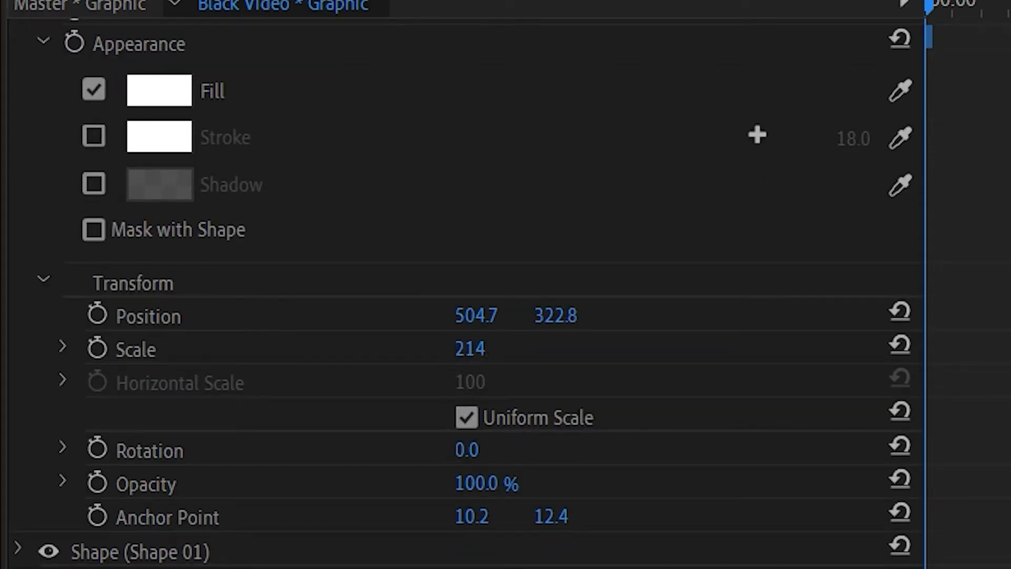
key("ctrl+z")
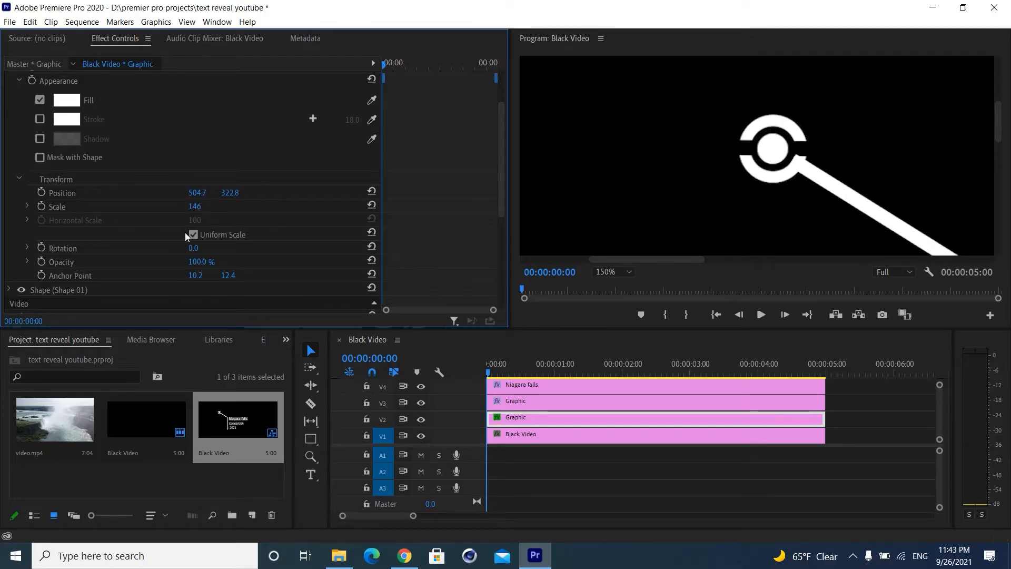
left_click(192, 231)
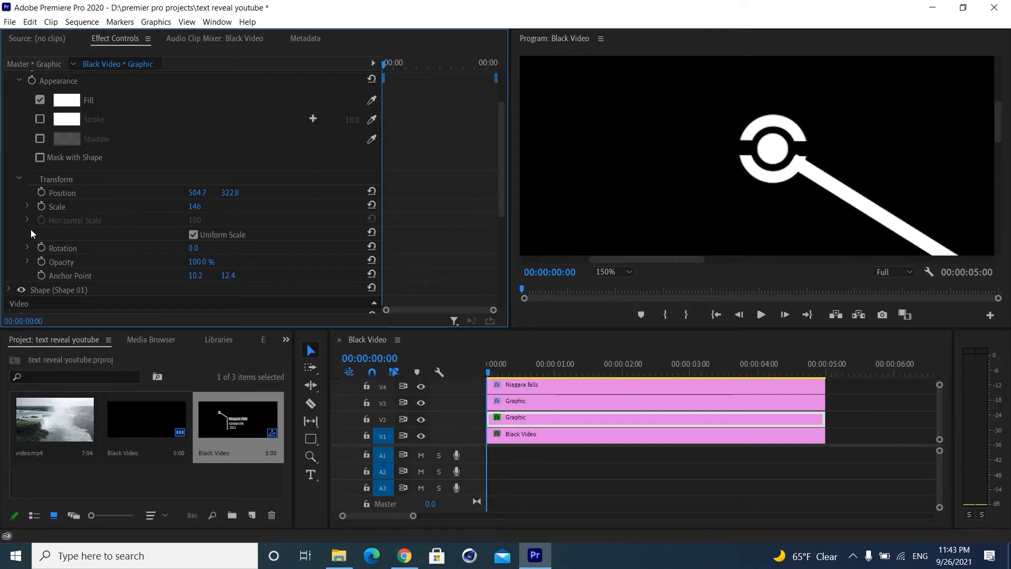
- Keyframe the ring target's centre dot scale from 146 at the start to 249 at 00:00:00:07
left_click(41, 206)
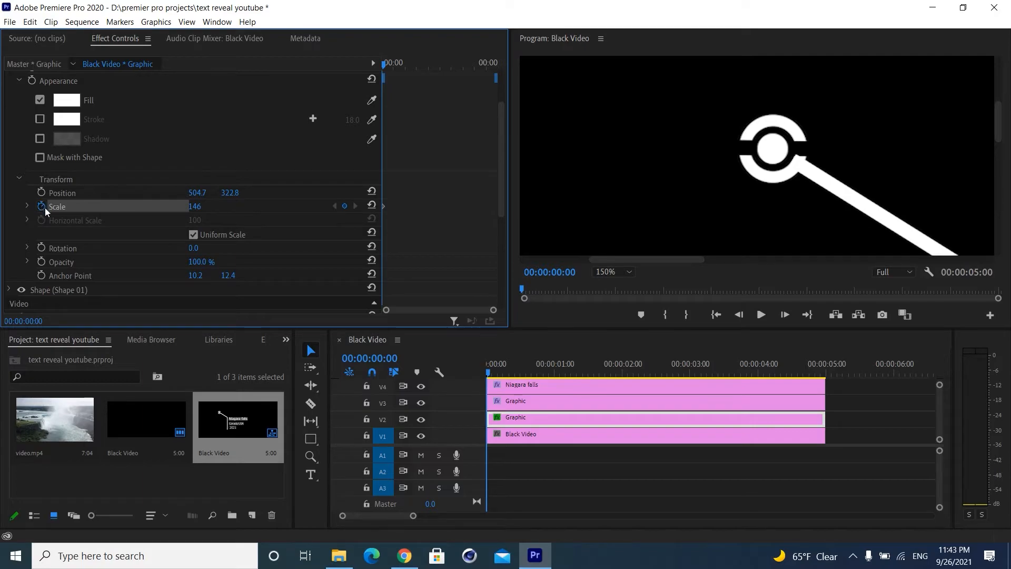
key("Right")
key("Right")
key("Right")
key("Right")
key("Right")
key("Right")
key("Right")
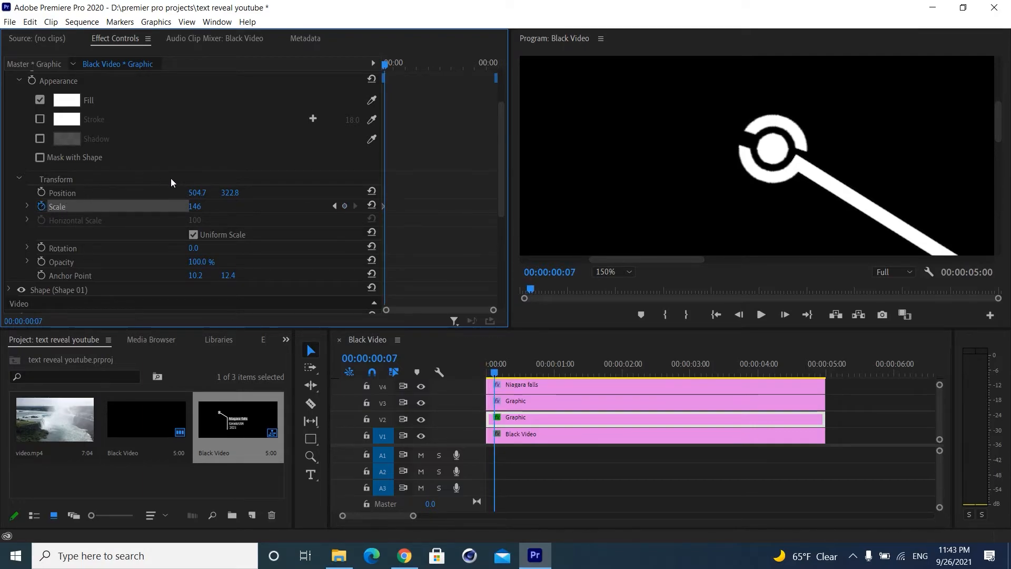
left_click_drag(194, 206, 269, 206)
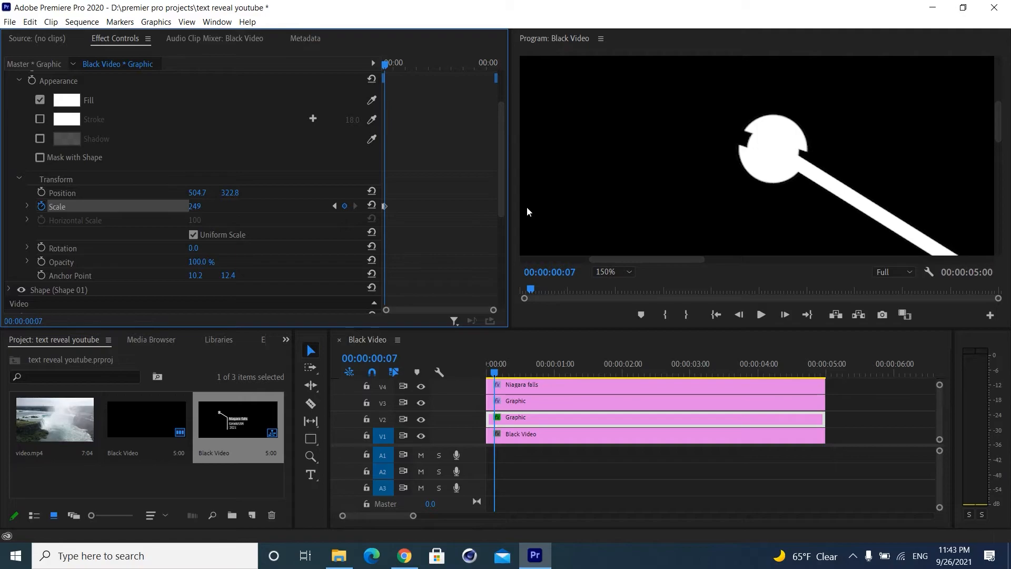
- Add a keyframe shrinking the centre dot to a scale of 167 at 00:00:00:15 and scrub back over the pulse
key("Right")
key("Right")
key("Right")
key("Right")
key("Right")
key("Right")
key("Right")
key("Right")
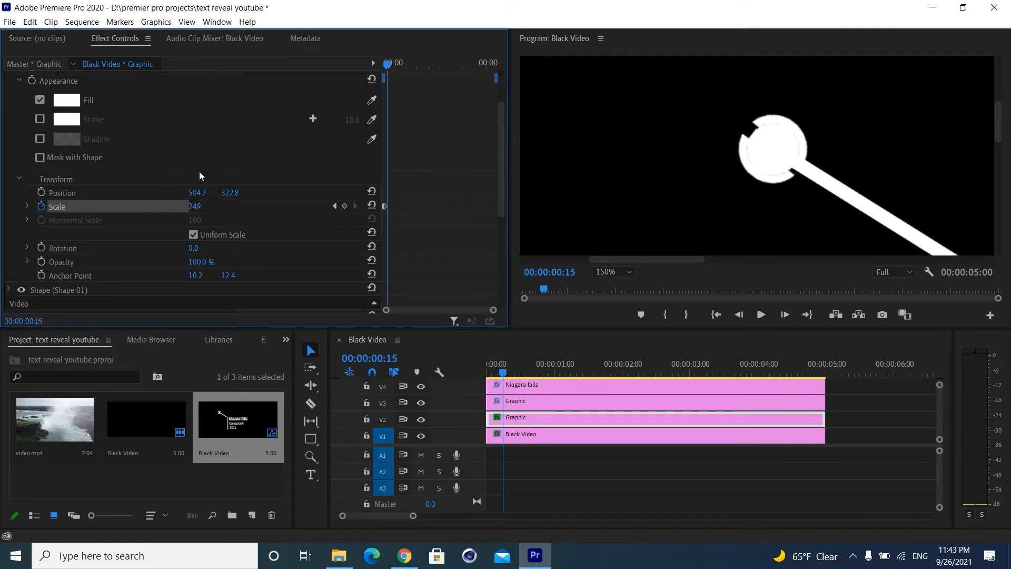
left_click_drag(198, 210, 155, 210)
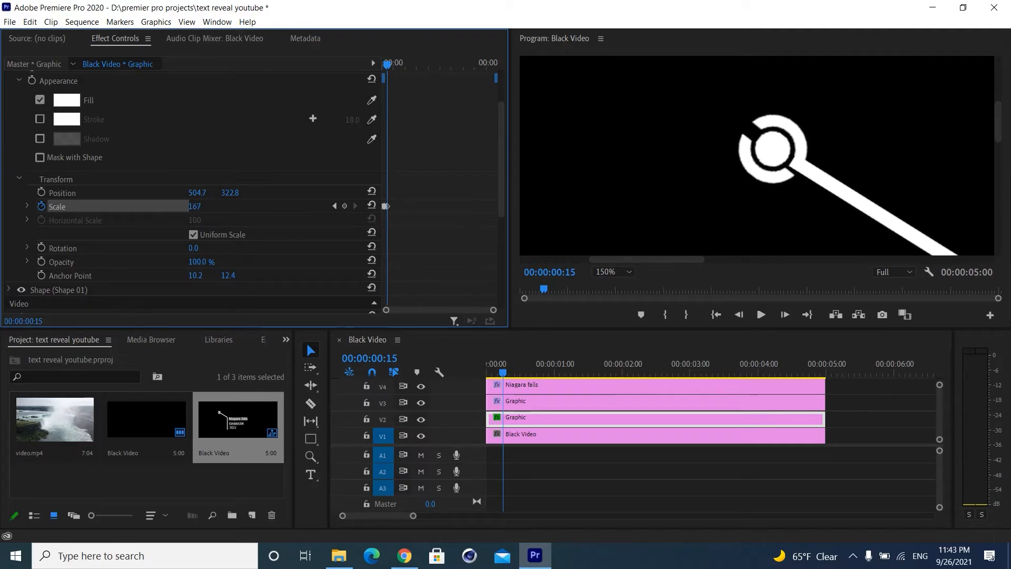
left_click_drag(544, 289, 523, 295)
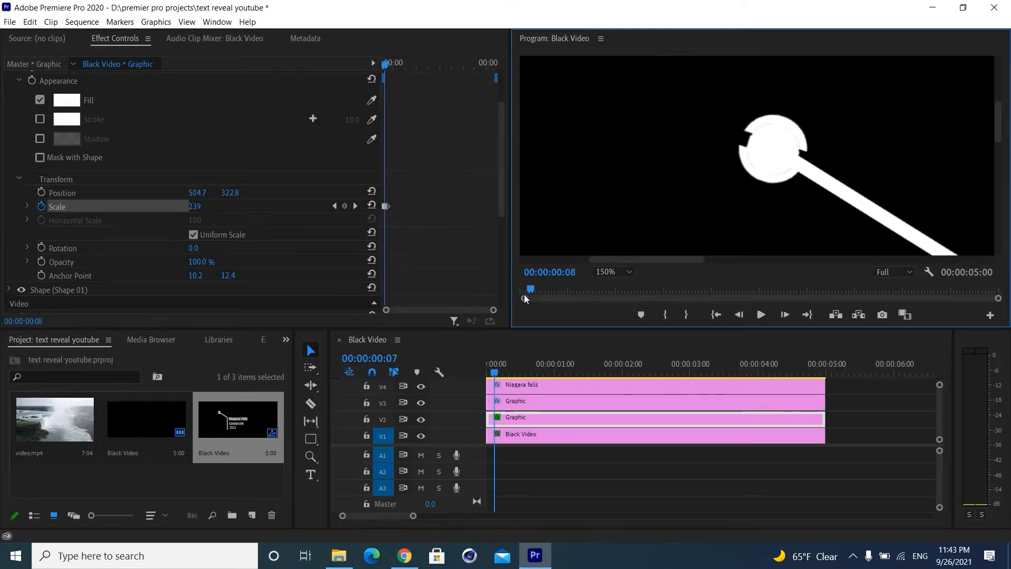
- Keyframe the centre dot's opacity from 0% at the start to 100% at 00:00:00:14 and play back the fade
left_click(138, 451)
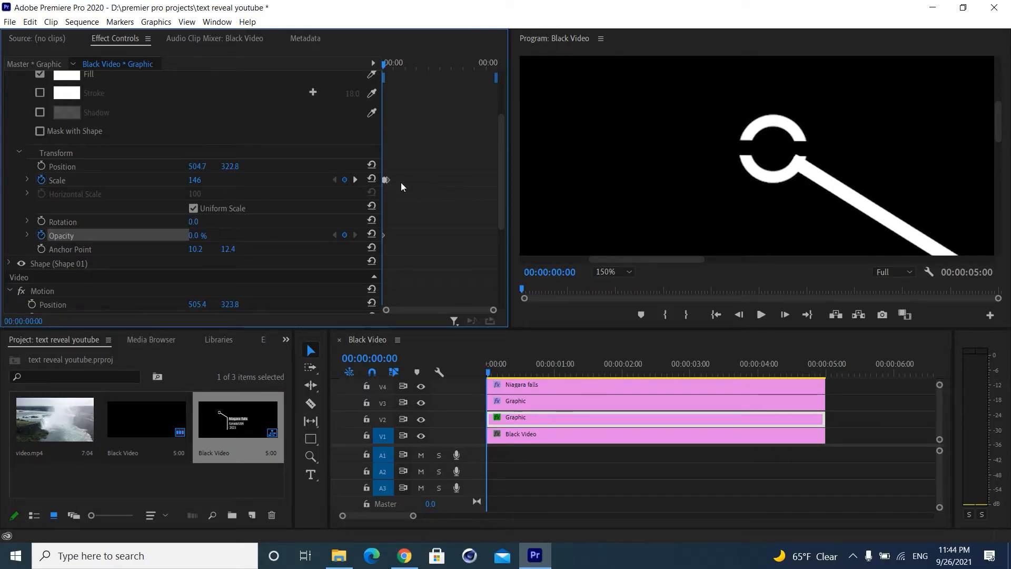
key("space")
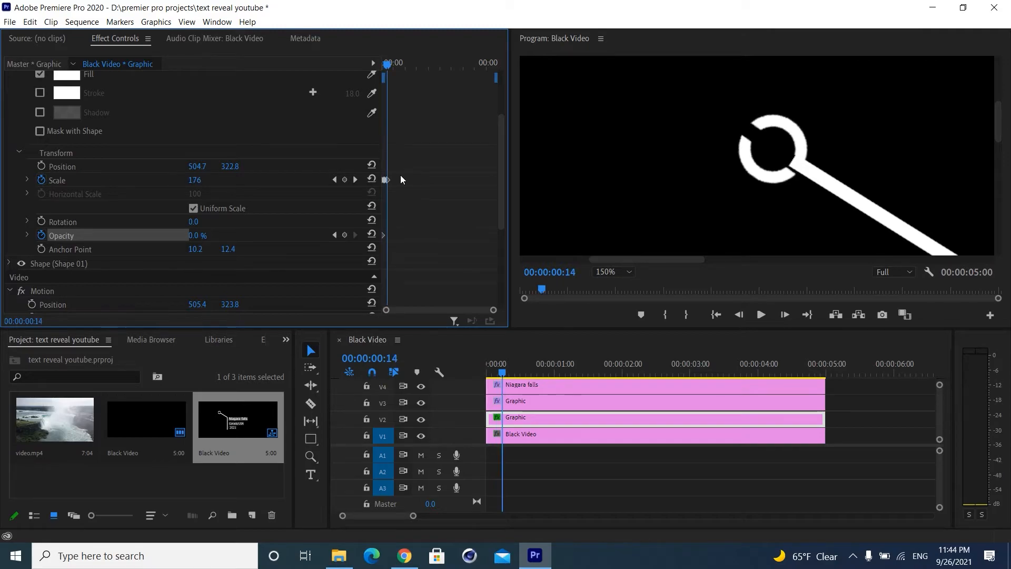
left_click_drag(196, 236, 260, 236)
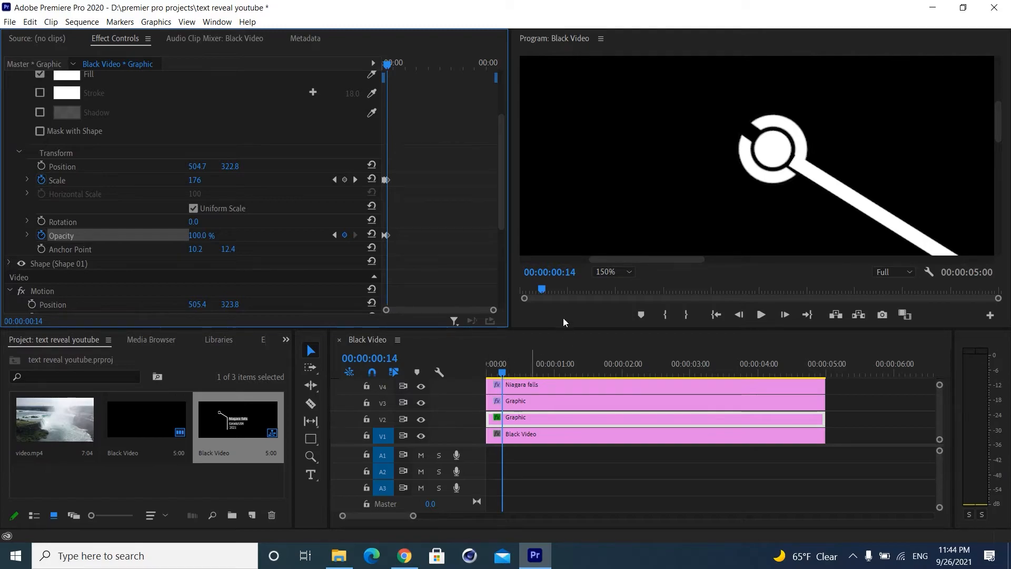
left_click_drag(544, 294, 520, 324)
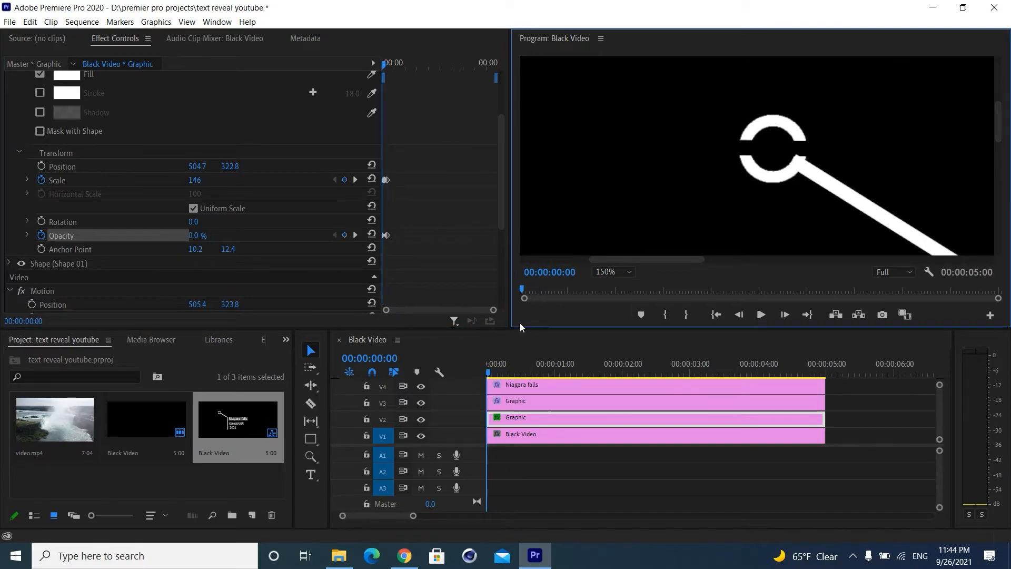
key("space")
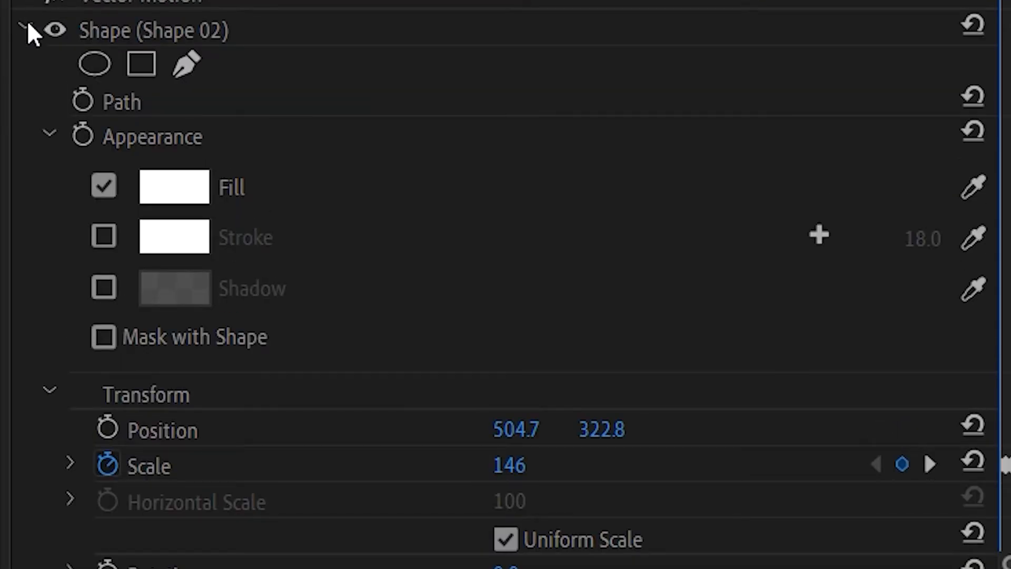
- Keyframe the whole ring target clip's opacity from 0% at the start to 100% at 00:00:00:20
left_click(24, 29)
scroll(27, 24, "down", 2)
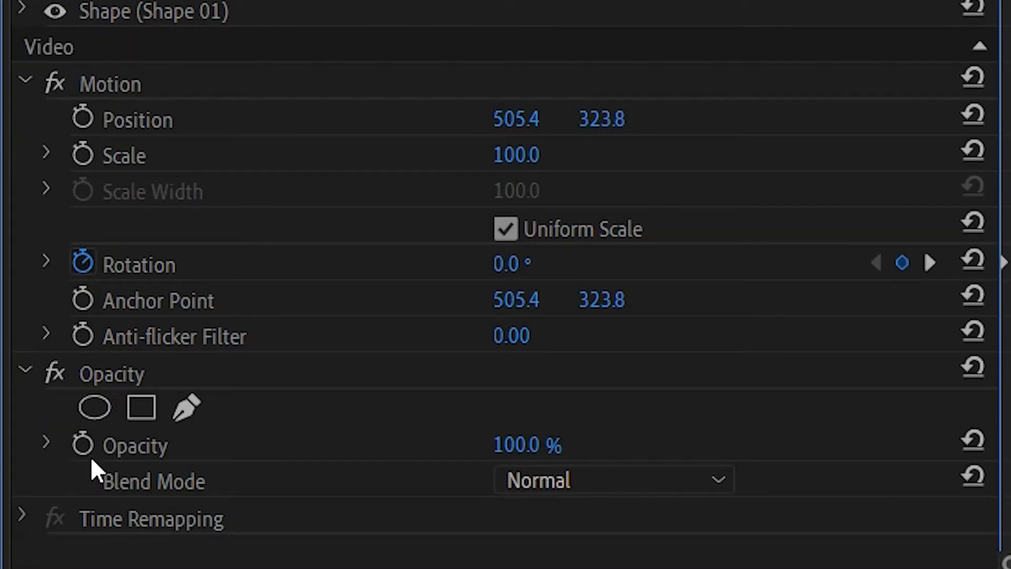
left_click(83, 445)
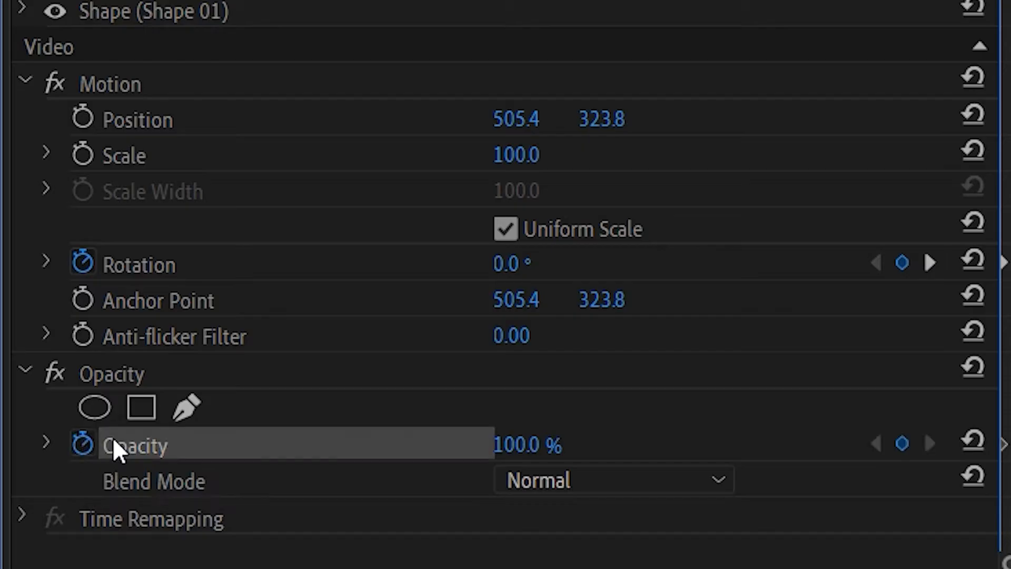
mouse_move(205, 269)
left_mouse_down()
mouse_move(173, 268)
mouse_move(207, 262)
left_mouse_up()
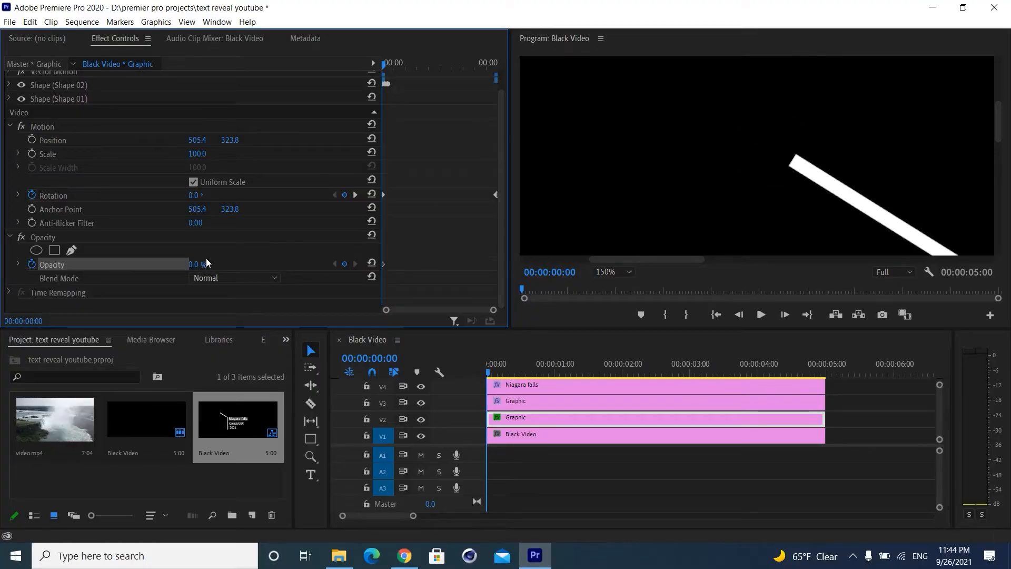
key("shift+Right")
key("shift+Right")
key("shift+Right")
key("shift+Right")
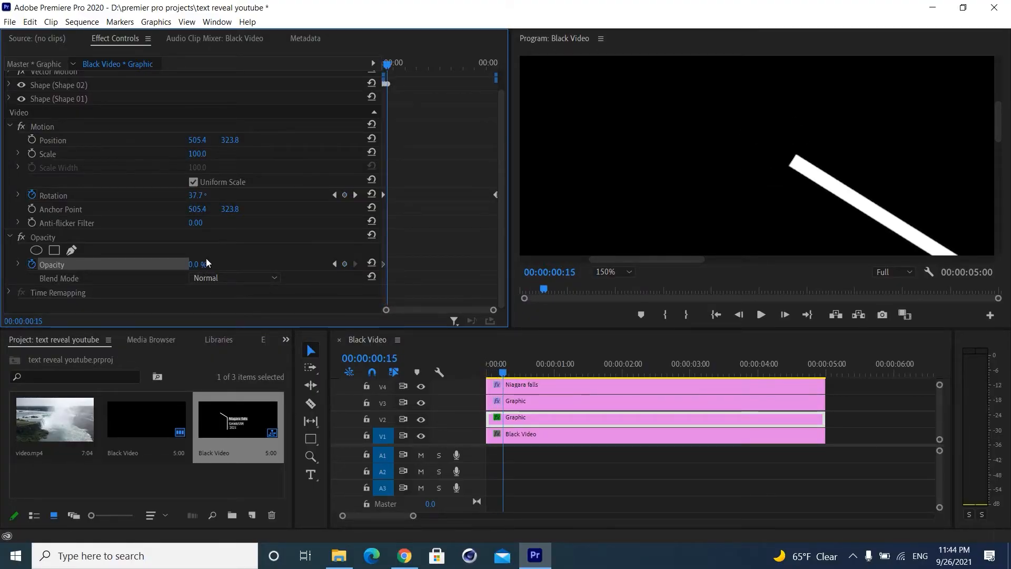
left_click_drag(200, 266, 258, 266)
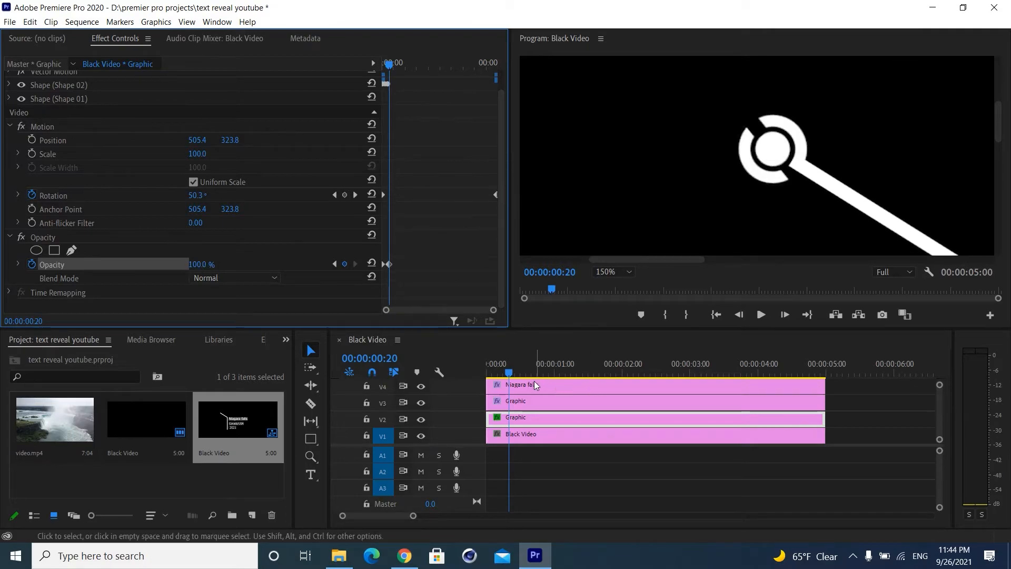
- Fit the whole frame in the program monitor and play the call-out animation from the start
left_click(492, 375)
mouse_move(492, 380)
left_mouse_down()
mouse_move(470, 384)
mouse_move(524, 380)
mouse_move(487, 378)
left_mouse_up()
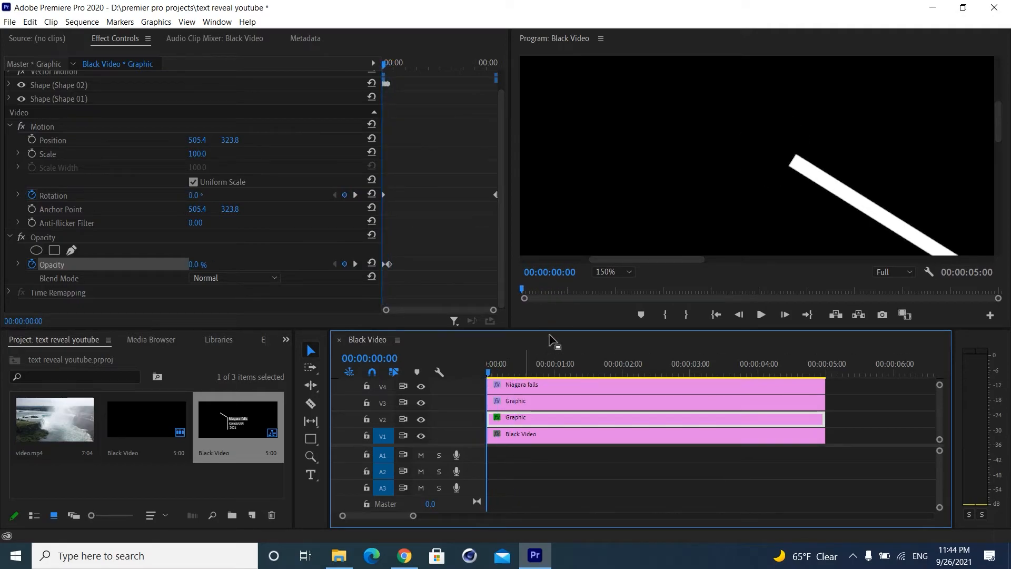
left_click(605, 272)
left_click(598, 285)
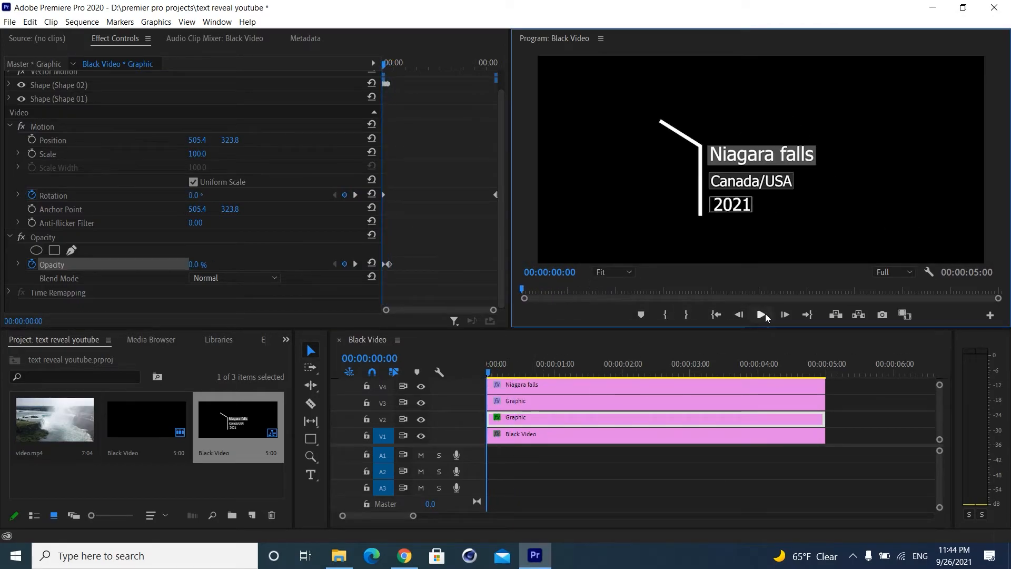
left_click(763, 315)
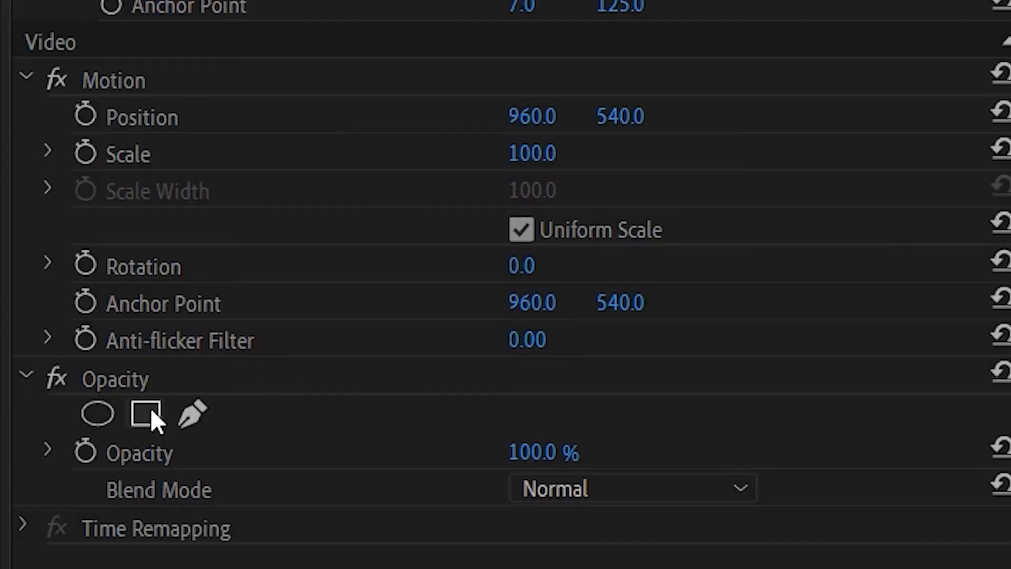
- Add a rectangular opacity mask to the lines clip, rotate it along the diagonal, move it off the lines and keyframe its path at 00:00:00:15
left_click(147, 413)
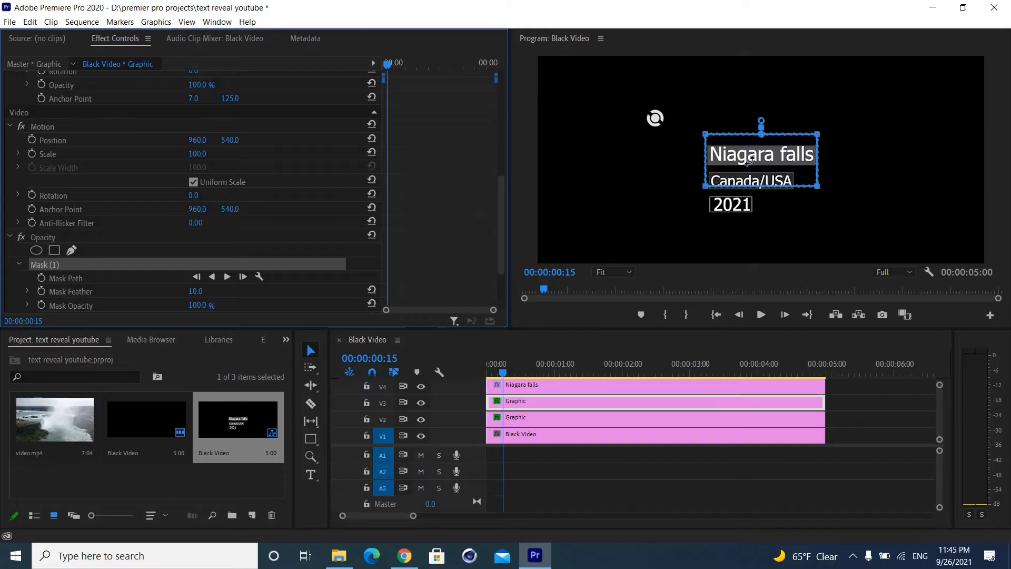
left_click_drag(737, 153, 666, 143)
left_click_drag(620, 103, 625, 172)
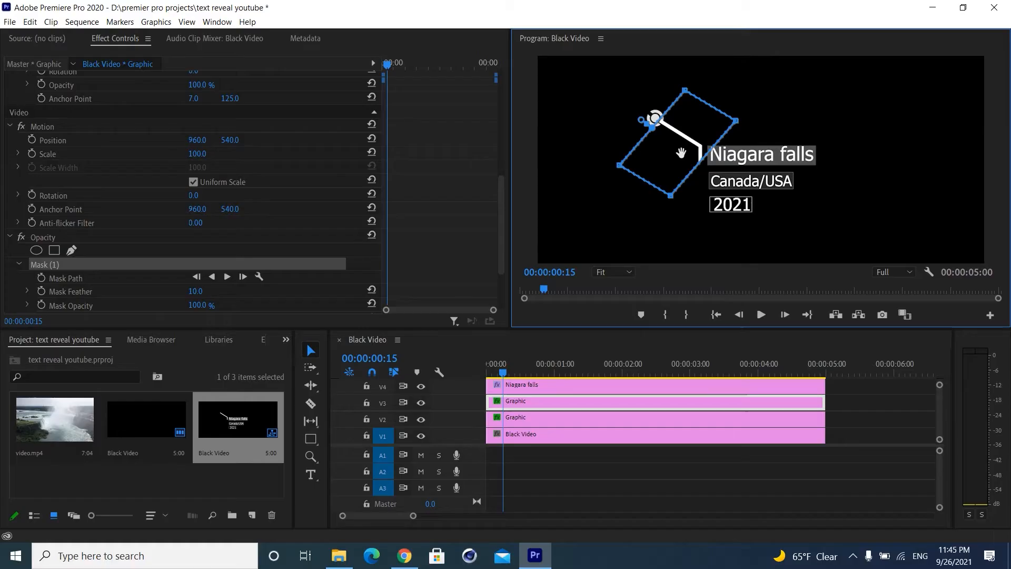
left_click_drag(676, 147, 631, 123)
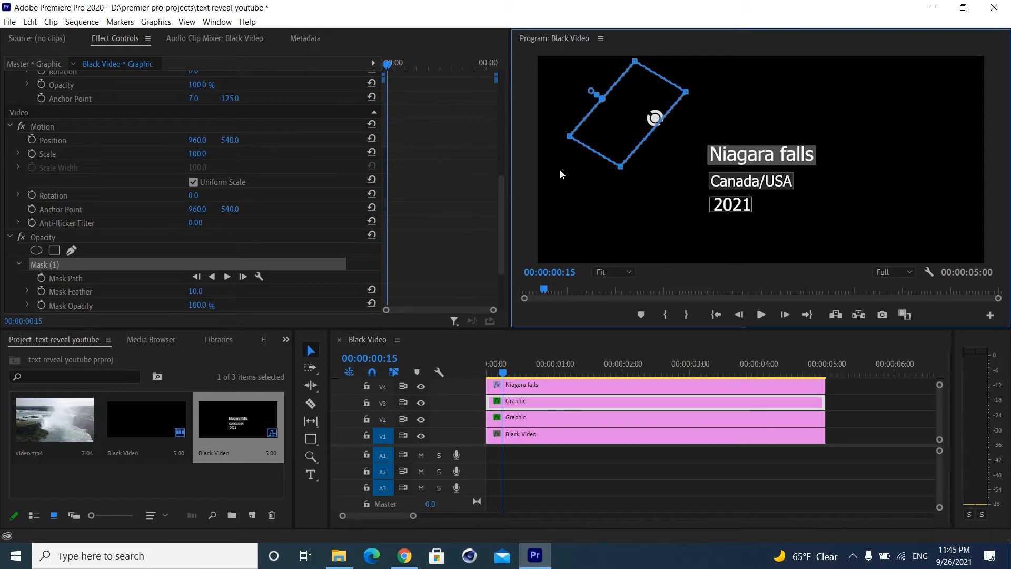
left_click(41, 277)
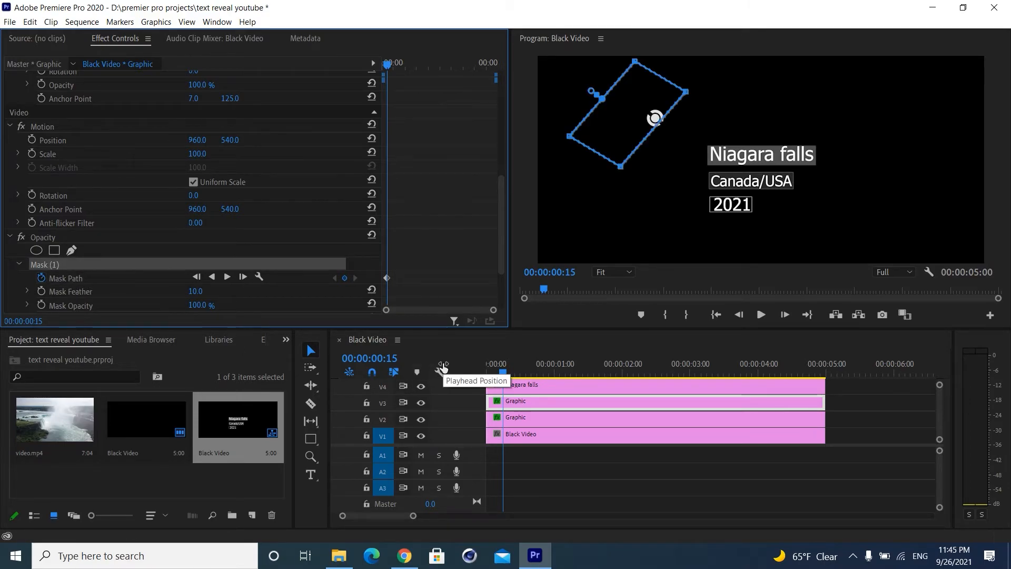
- At 00:00:00:22, extend the mask's far edge along the diagonal line to its corner with the vertical line
key("shift+Right")
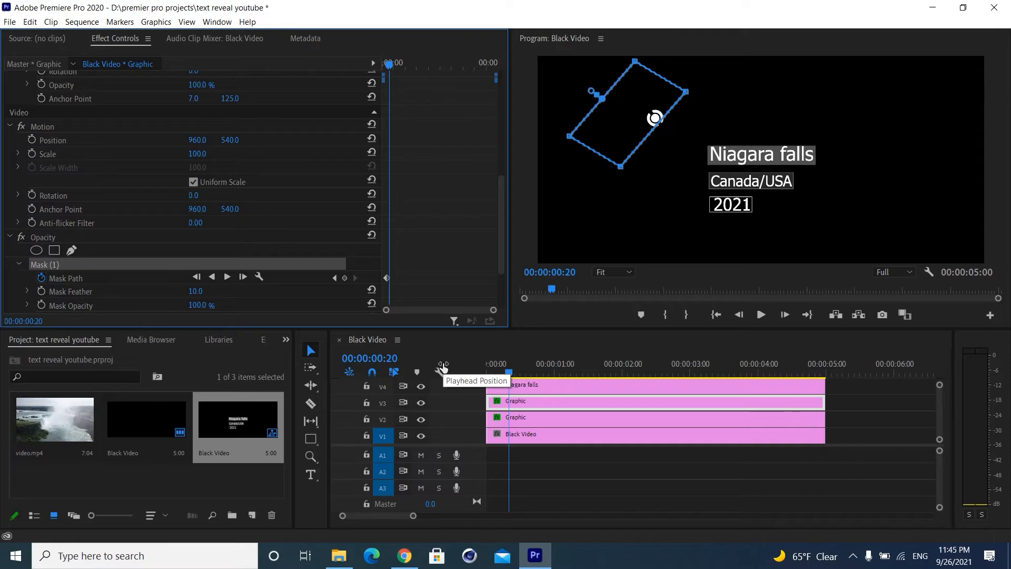
key("Right")
key("Right")
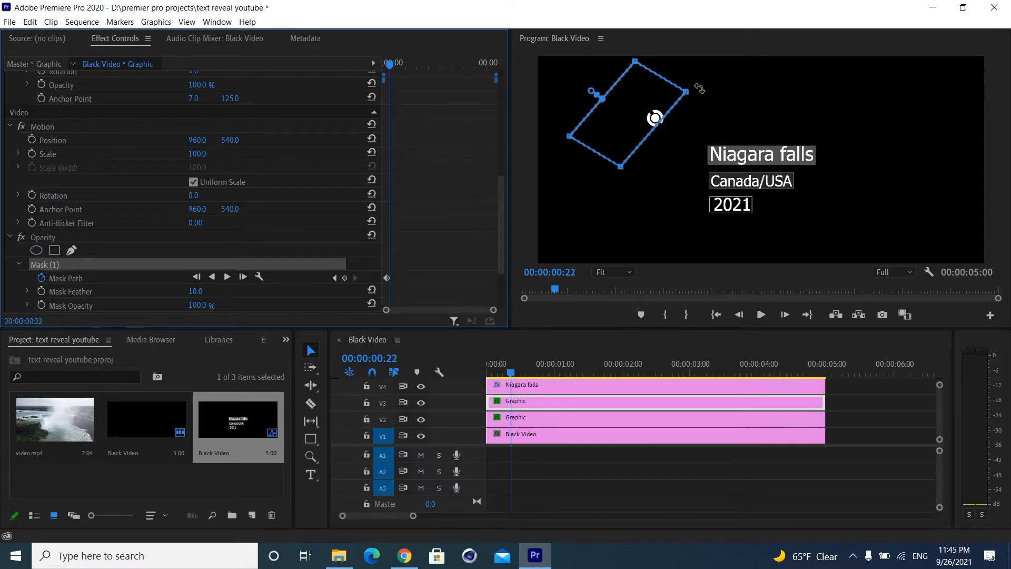
left_click_drag(710, 76, 665, 188)
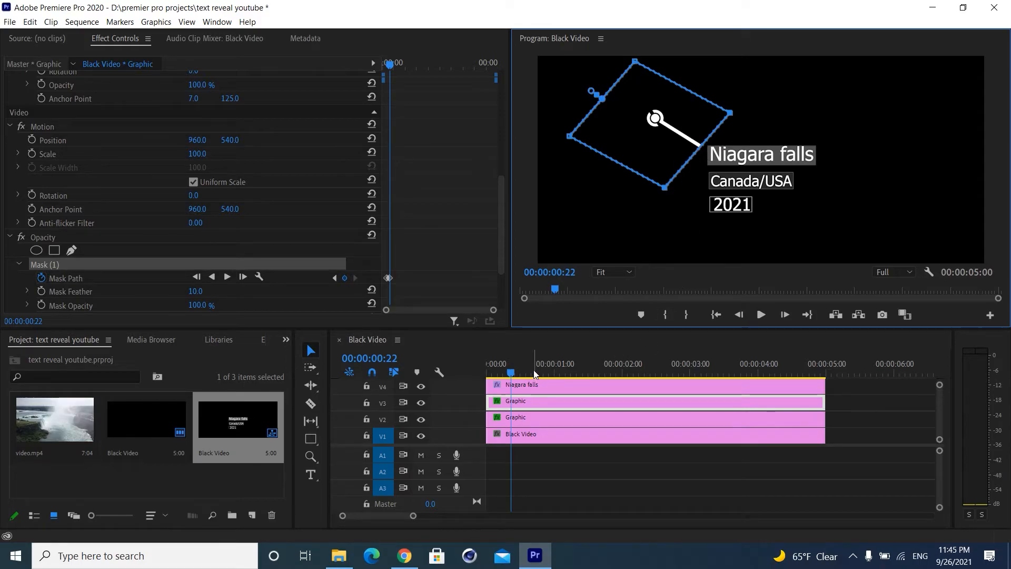
- At 00:00:00:29, add two points to the mask's far edge and pull them down past the vertical line's lower end
key("Right")
key("Right")
key("Right")
key("Right")
key("Right")
key("Right")
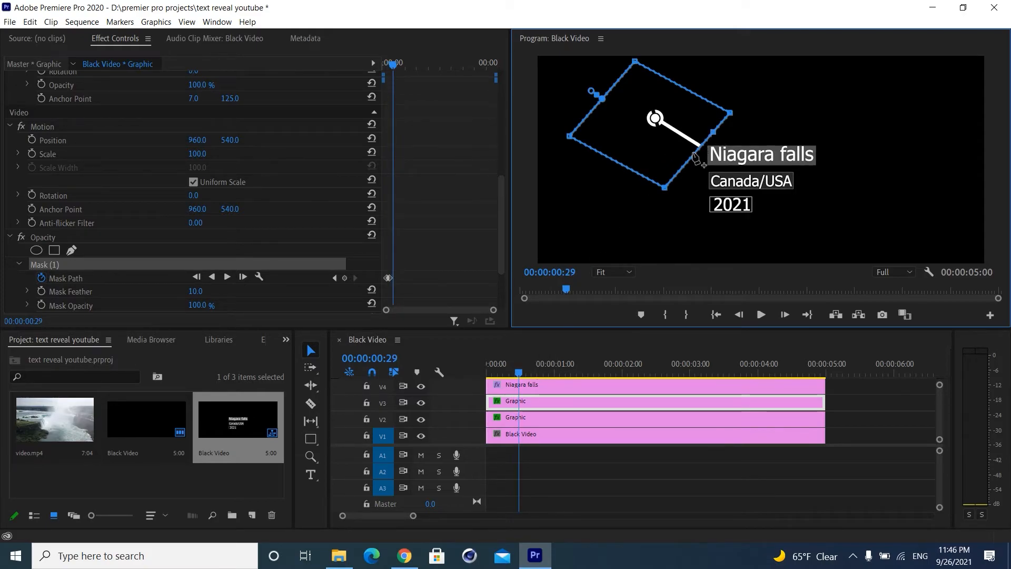
left_click(694, 153)
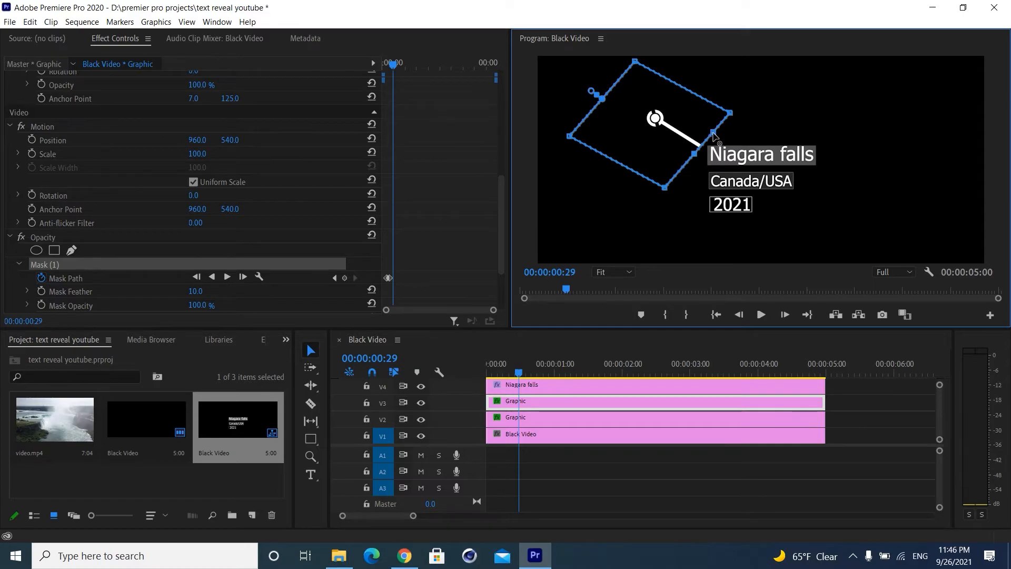
left_click_drag(714, 135, 717, 152)
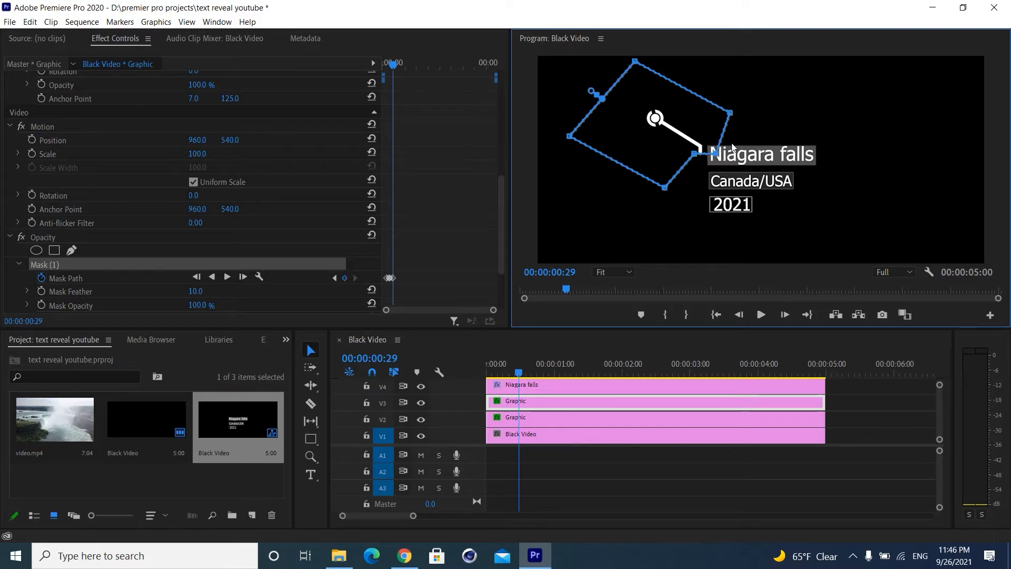
left_click_drag(694, 154, 696, 222)
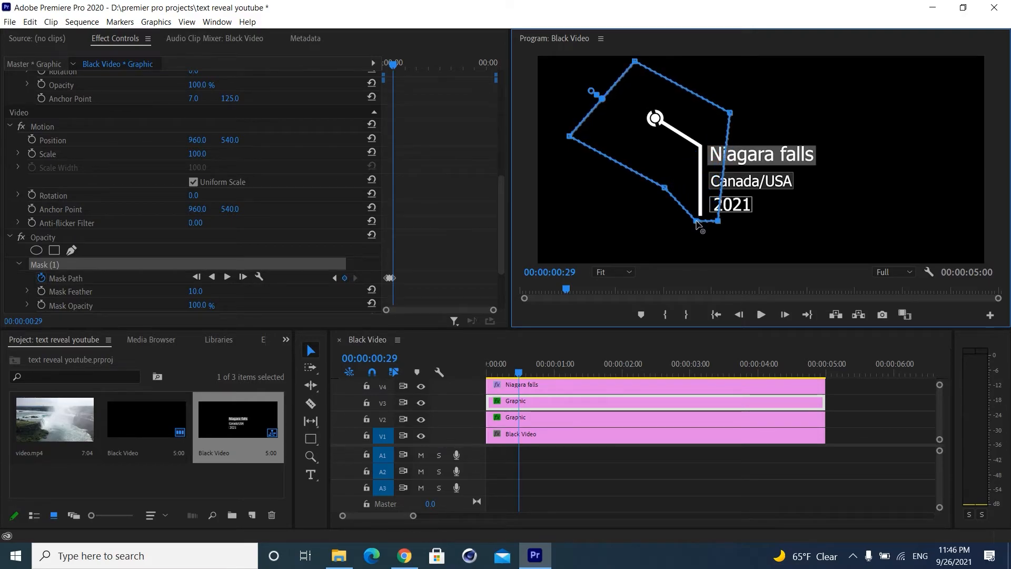
- At 00:00:00:24, lower the outer added mask point level with the inner one and deselect the mask
left_click_drag(566, 290, 558, 298)
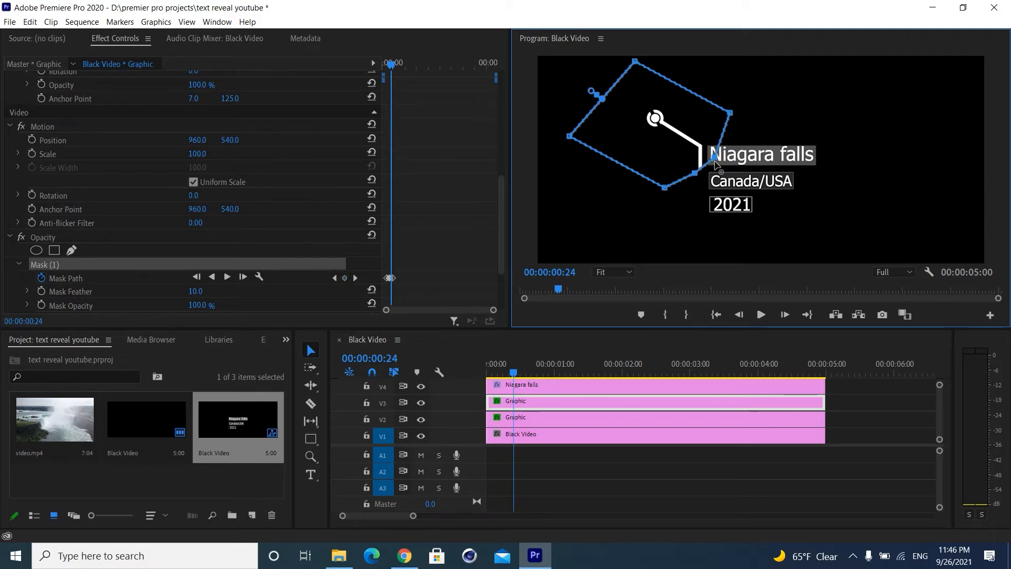
left_click_drag(715, 161, 716, 175)
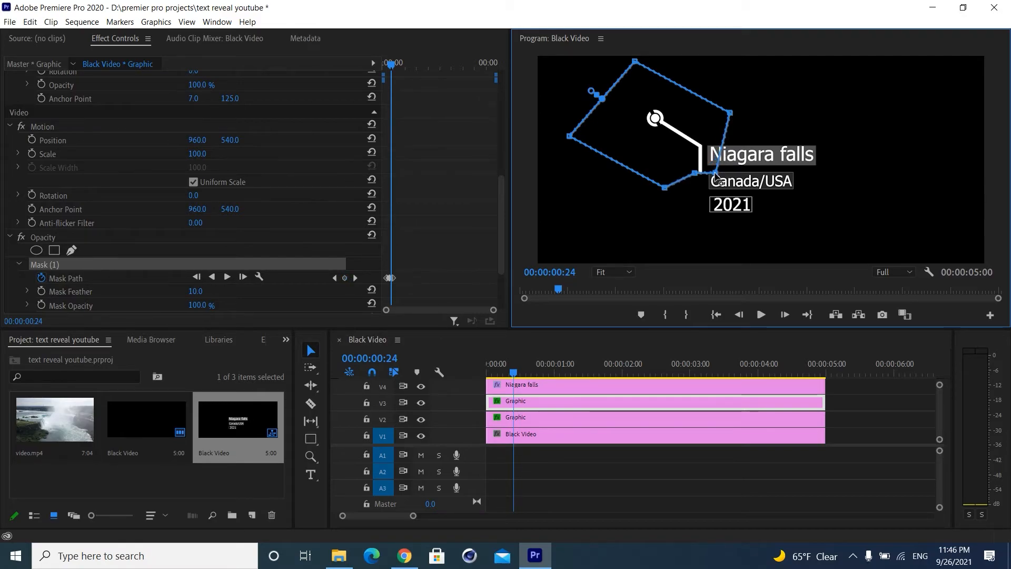
left_click_drag(559, 289, 538, 296)
left_click(103, 238)
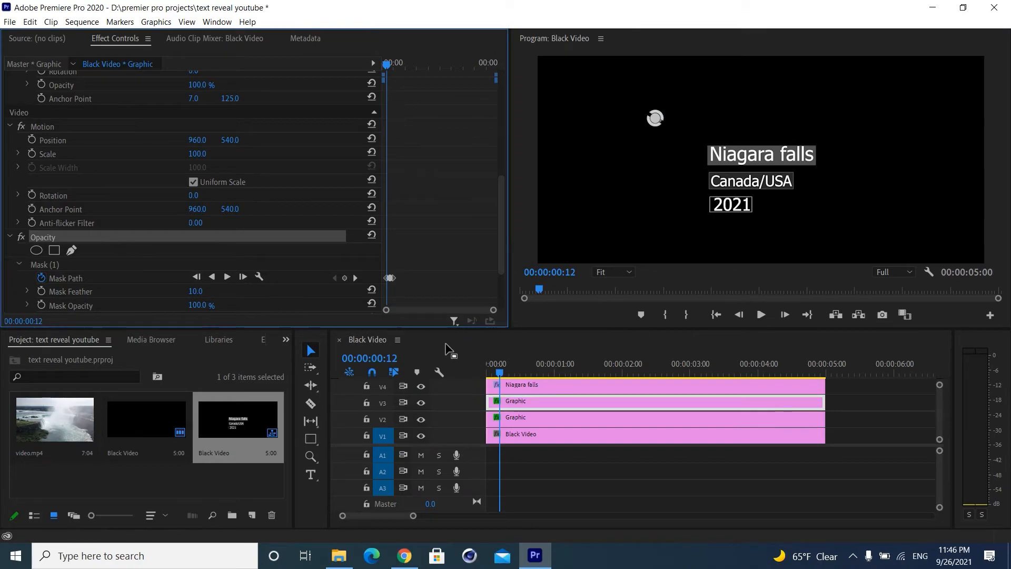
- Play back the line reveal and return the playhead near the start of the sequence
left_click(761, 315)
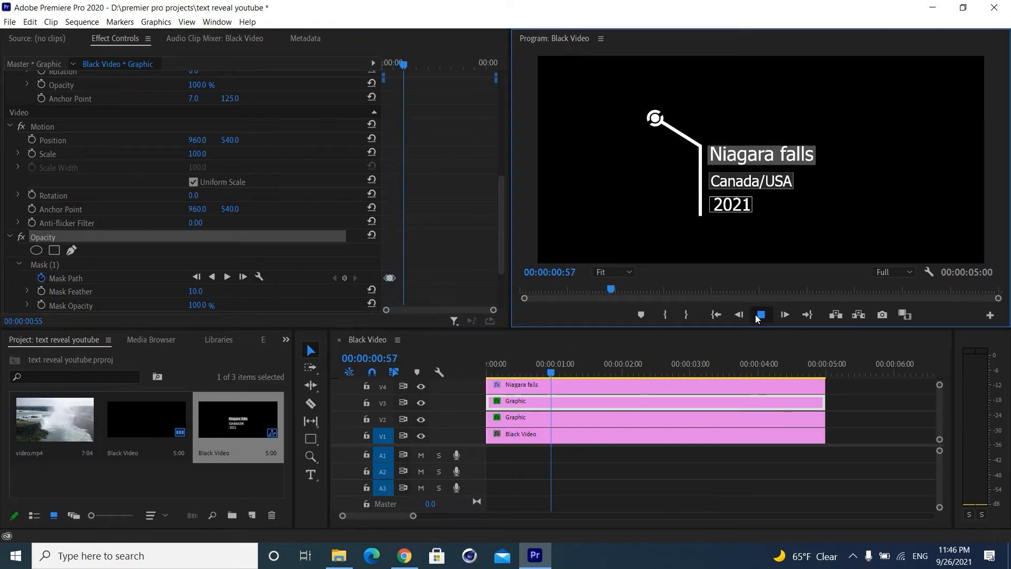
left_click(761, 315)
left_click_drag(611, 294, 525, 321)
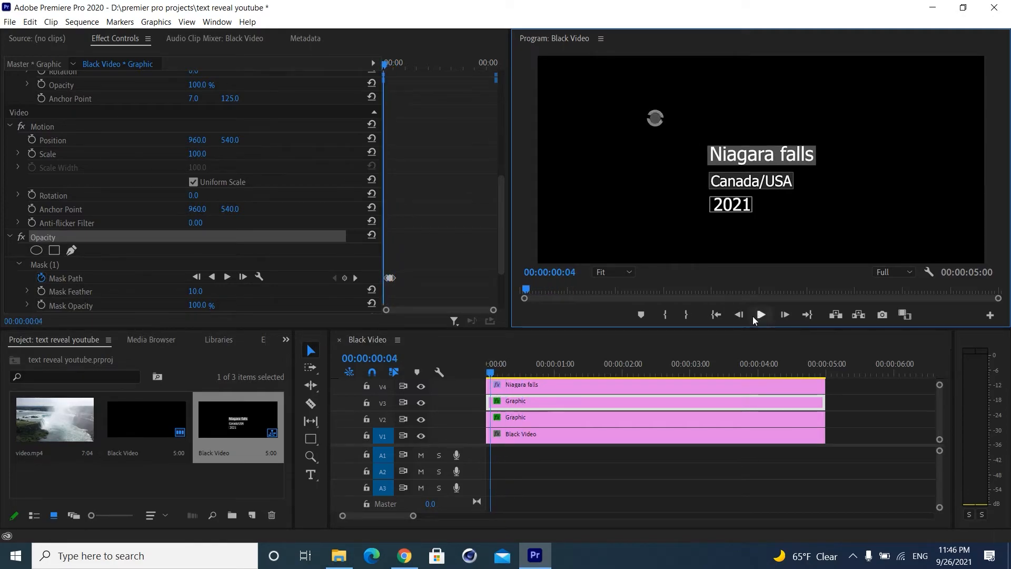
- At 00:00:00:10, shift the line graphic's mask slightly away from the diagonal line's start and deselect the mask
left_click_drag(489, 375, 481, 375)
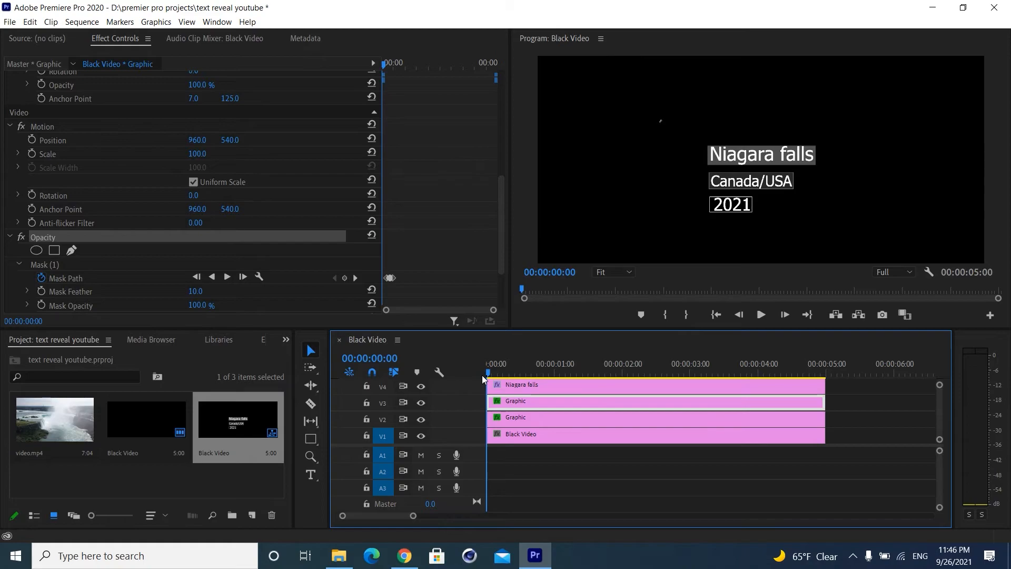
left_click_drag(487, 374, 499, 375)
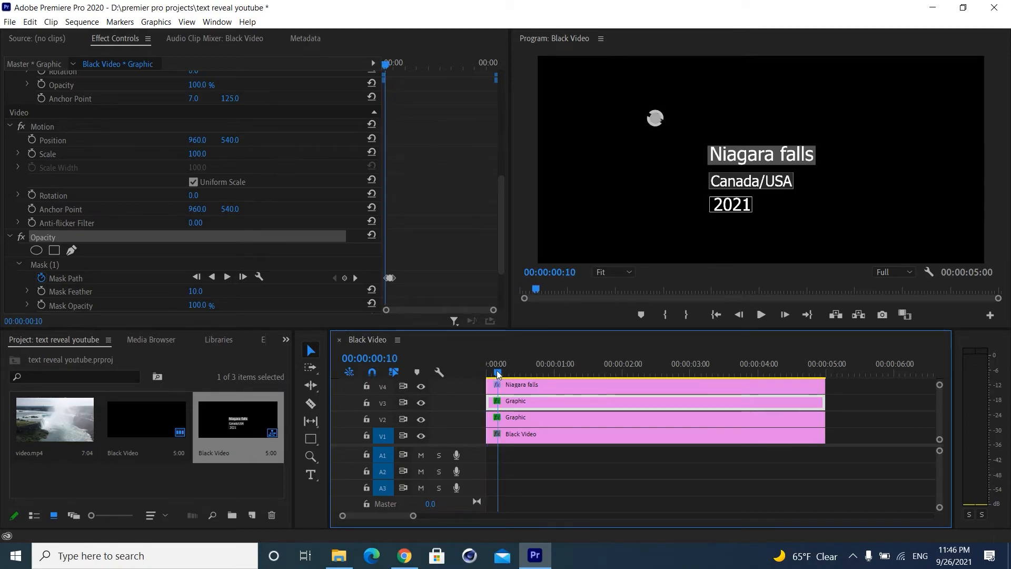
left_click(49, 265)
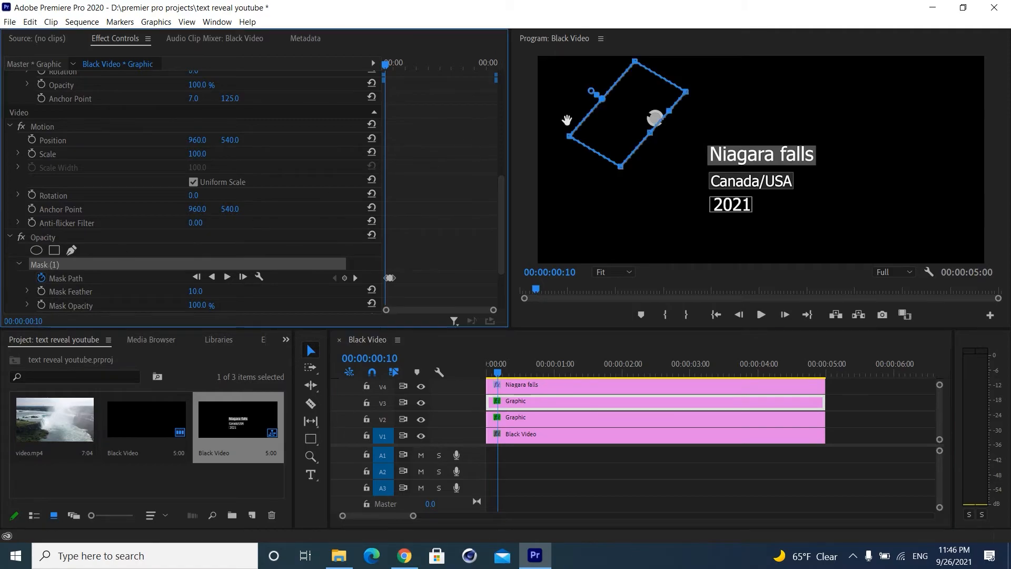
left_click_drag(614, 119, 611, 118)
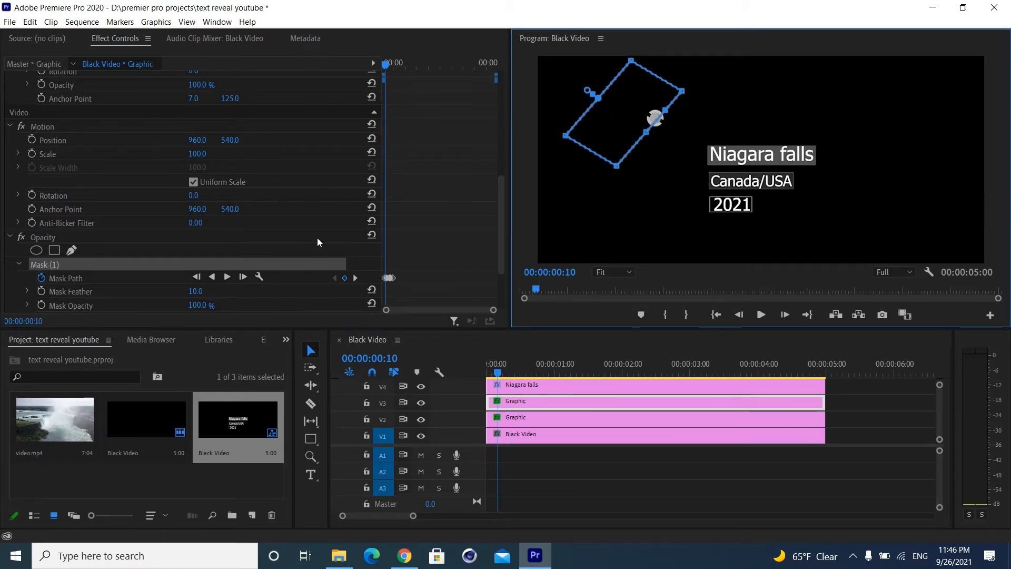
left_click(315, 252)
- Fade in the line graphic with Opacity keyframes of 100% at 00:00:00:28 and 0% at 00:00:00:15
left_click(763, 315)
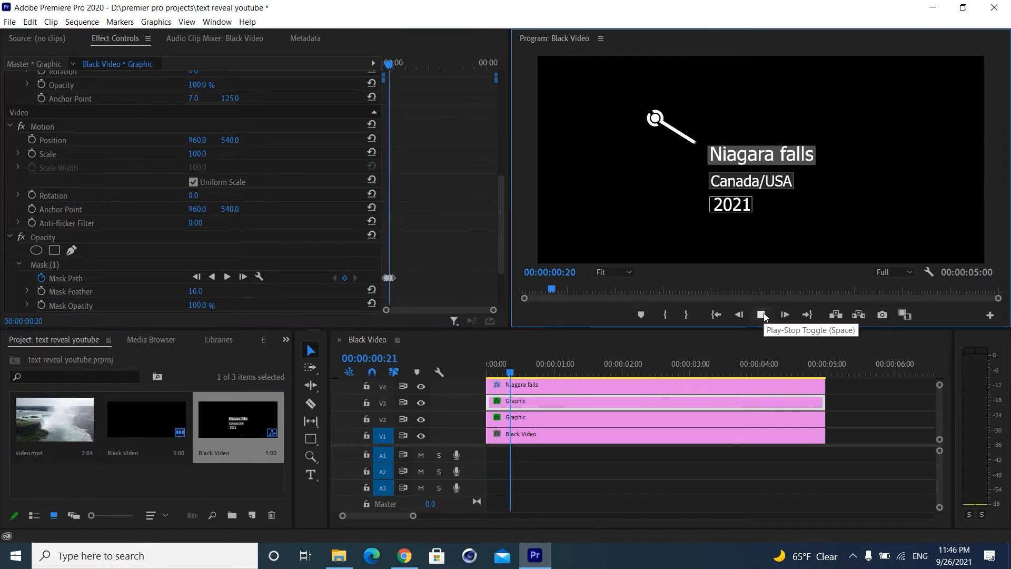
left_click(564, 301)
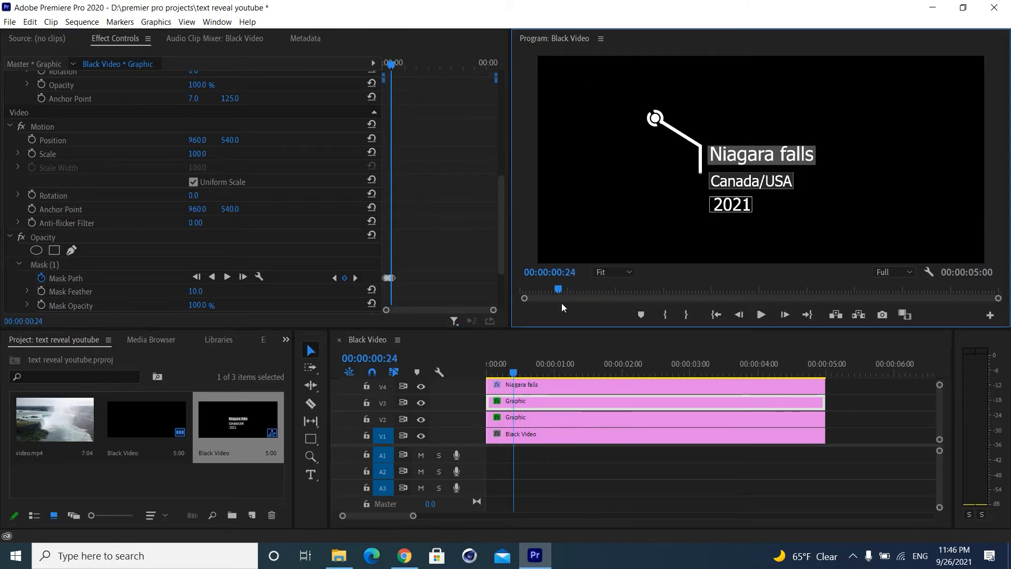
left_click_drag(568, 302, 566, 304)
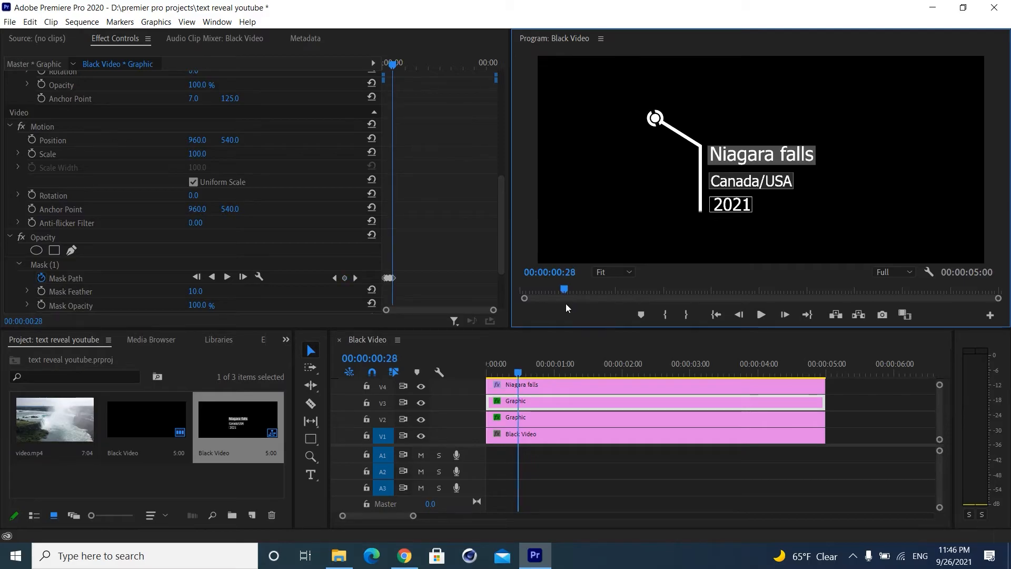
scroll(4, 279, "down", 3)
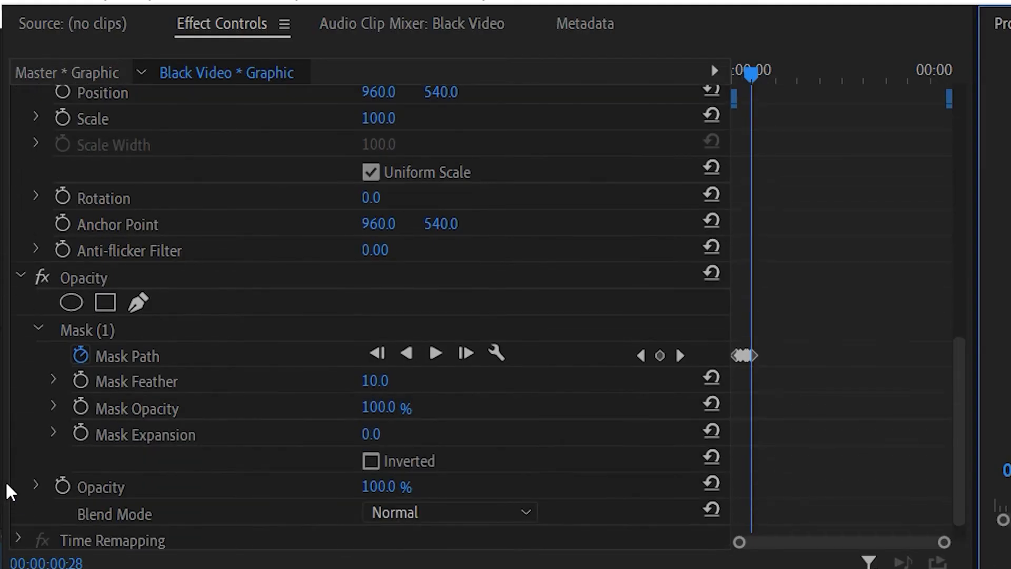
scroll(7, 492, "down", 1)
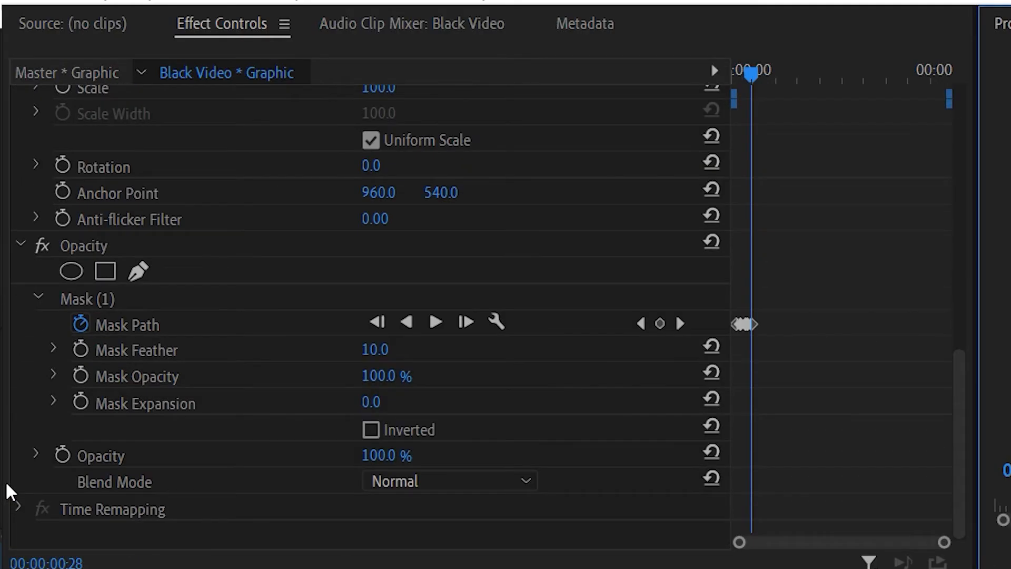
left_click(63, 454)
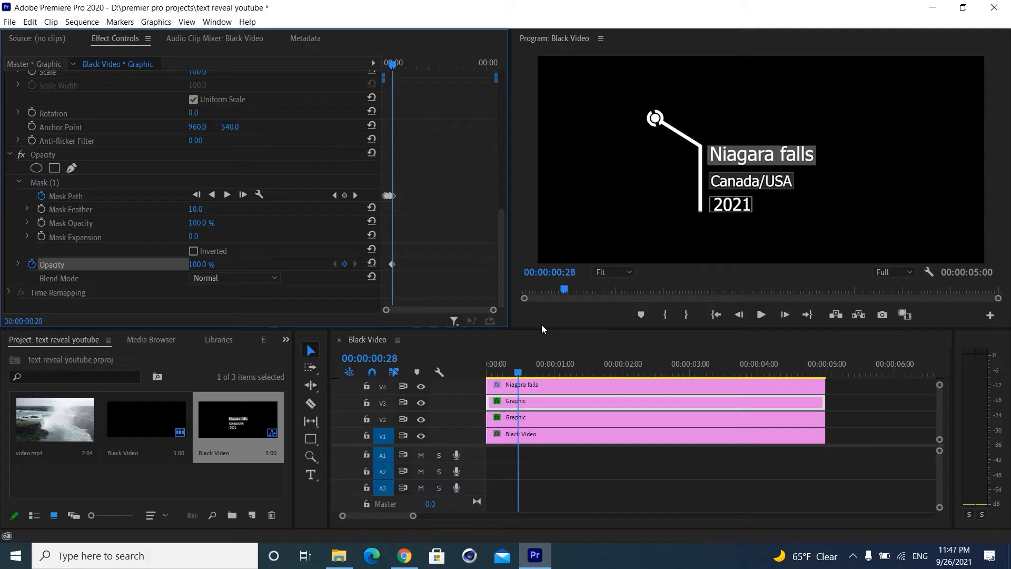
left_click_drag(517, 378, 503, 386)
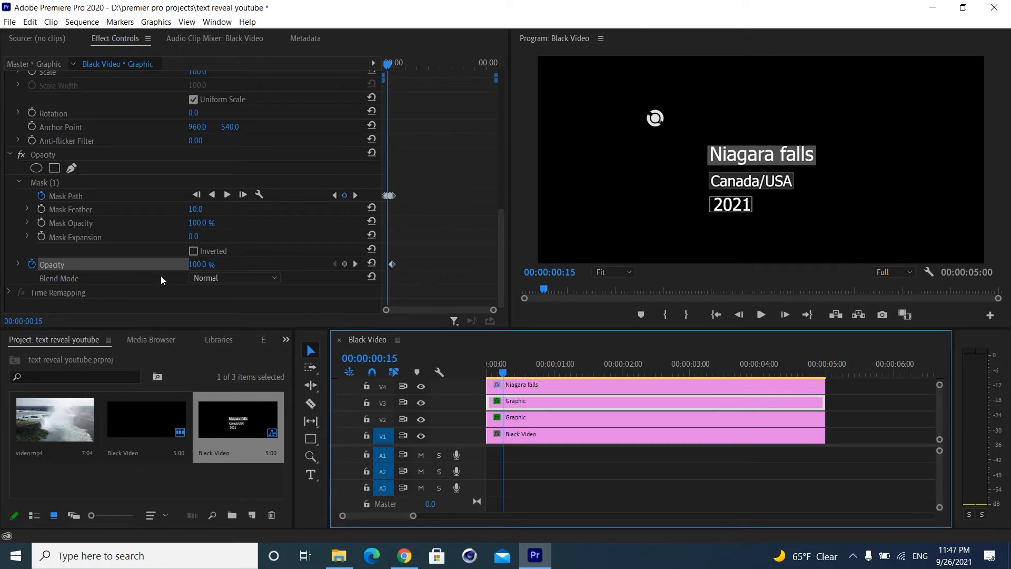
left_click_drag(204, 266, 151, 267)
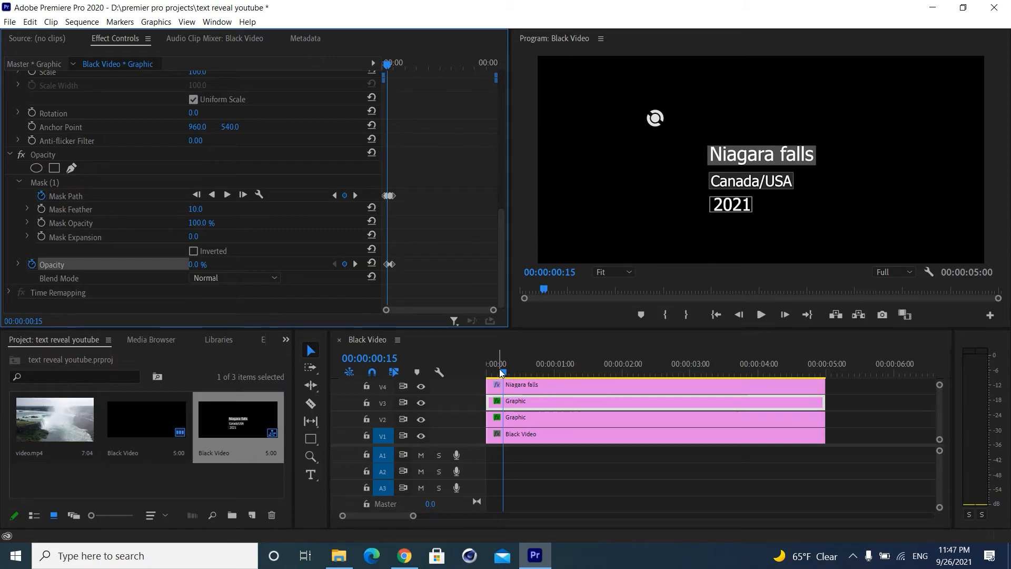
- Play the sequence from the start and scrub through the line's fade-in to check it
left_click_drag(503, 372, 450, 371)
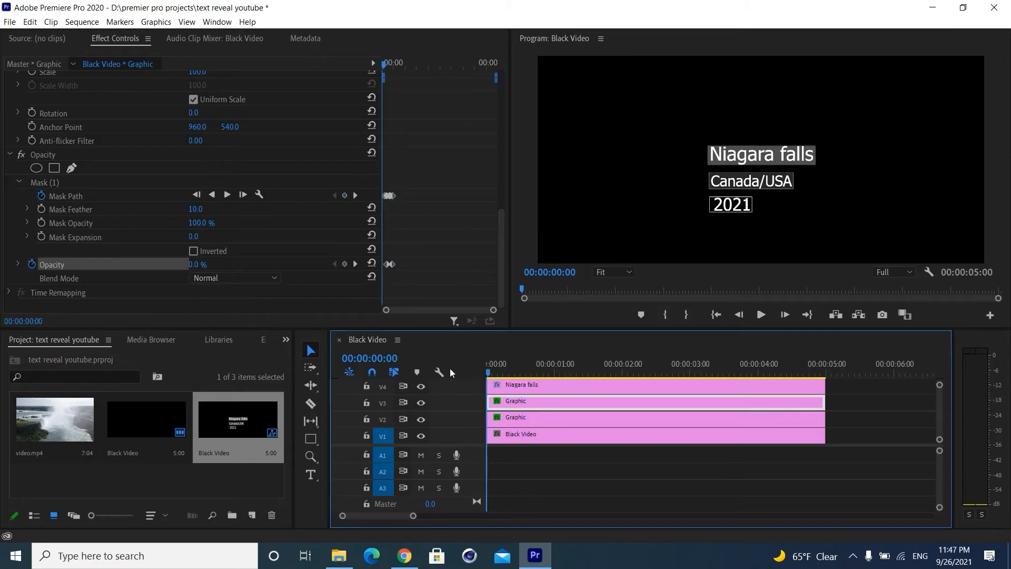
left_click(761, 314)
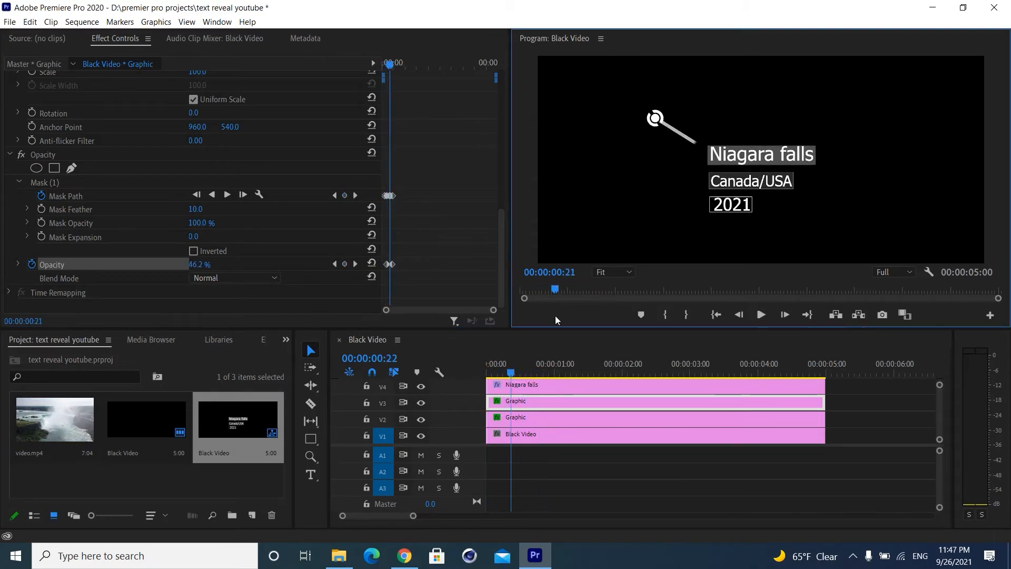
mouse_move(569, 317)
left_mouse_down()
mouse_move(489, 333)
mouse_move(571, 309)
mouse_move(557, 317)
left_mouse_up()
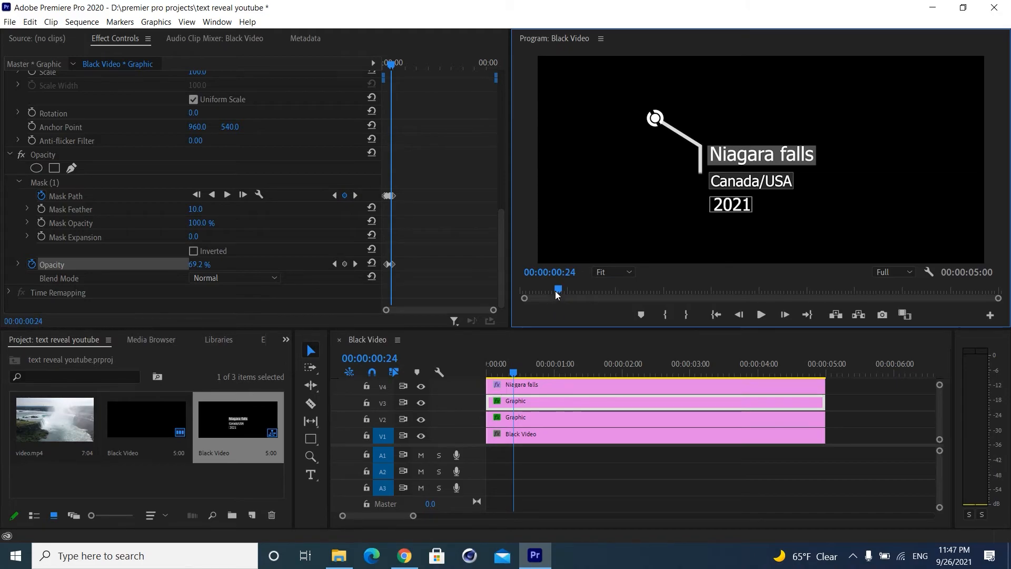
- At 00:00:00:23, add a rectangular opacity mask to the Niagara falls clip, move it left off the label and start keyframing Mask Path
key("Left")
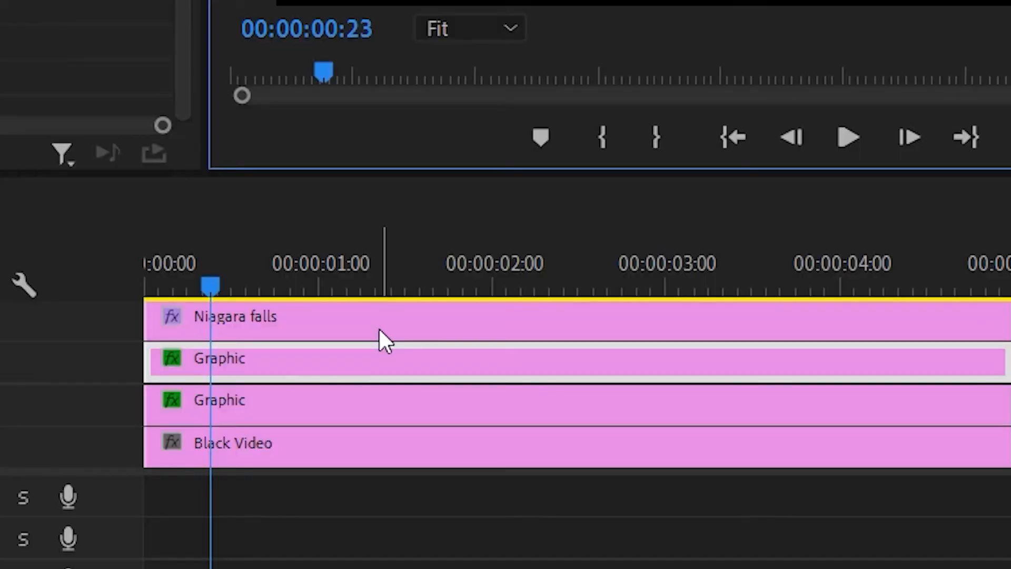
left_click(578, 386)
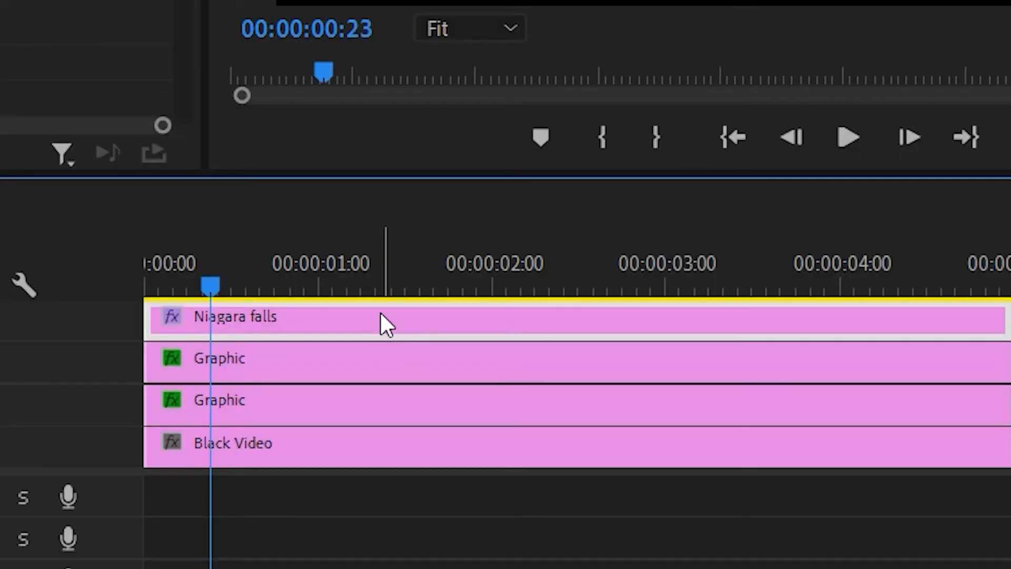
left_click(20, 140)
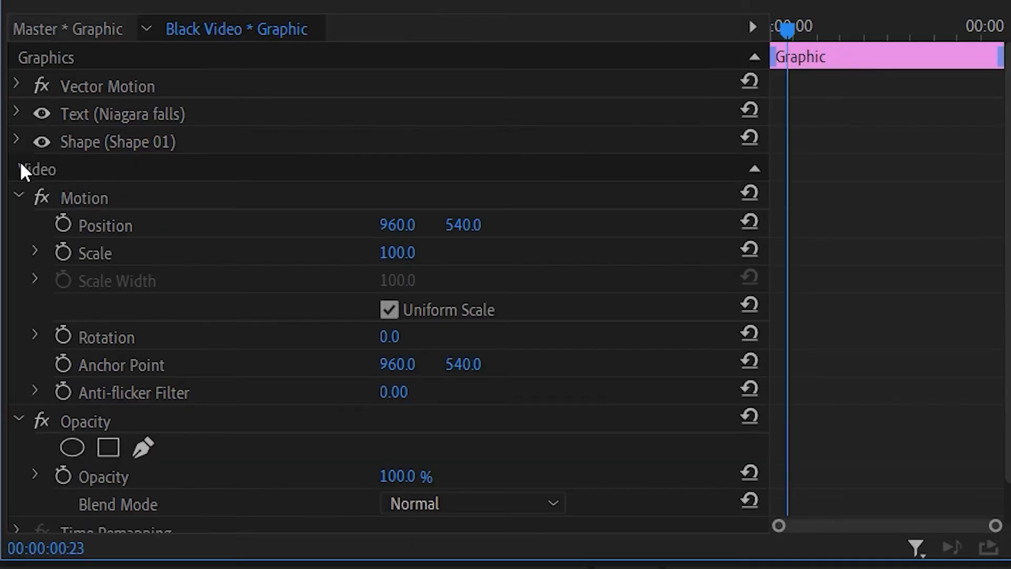
scroll(2, 480, "down", 1)
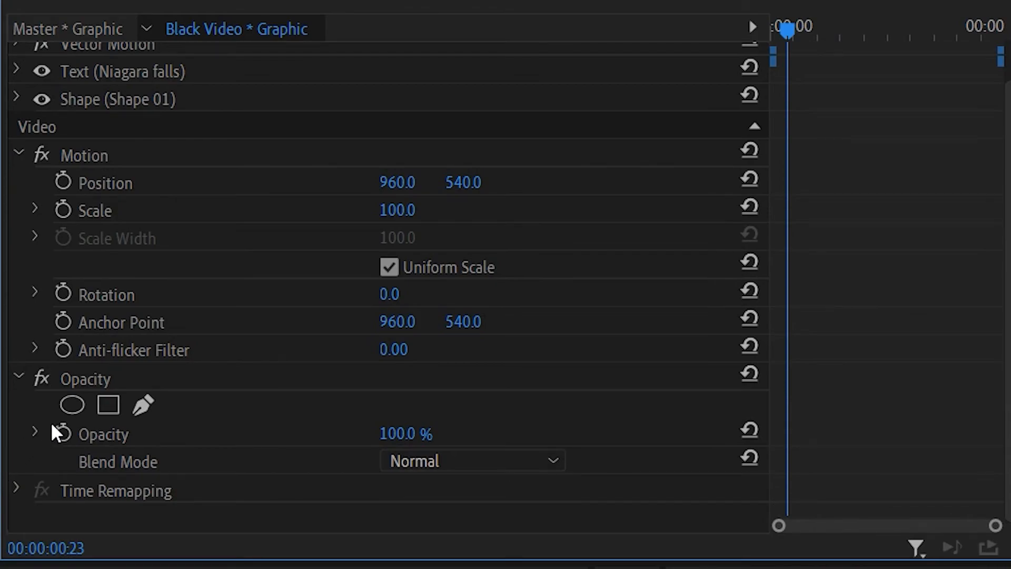
left_click(107, 405)
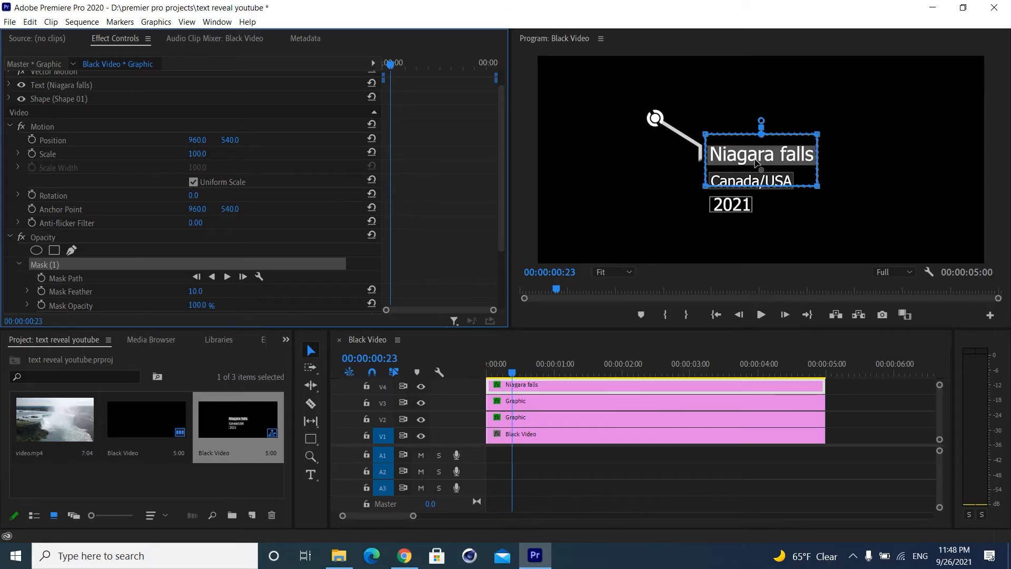
left_click_drag(756, 162, 644, 158)
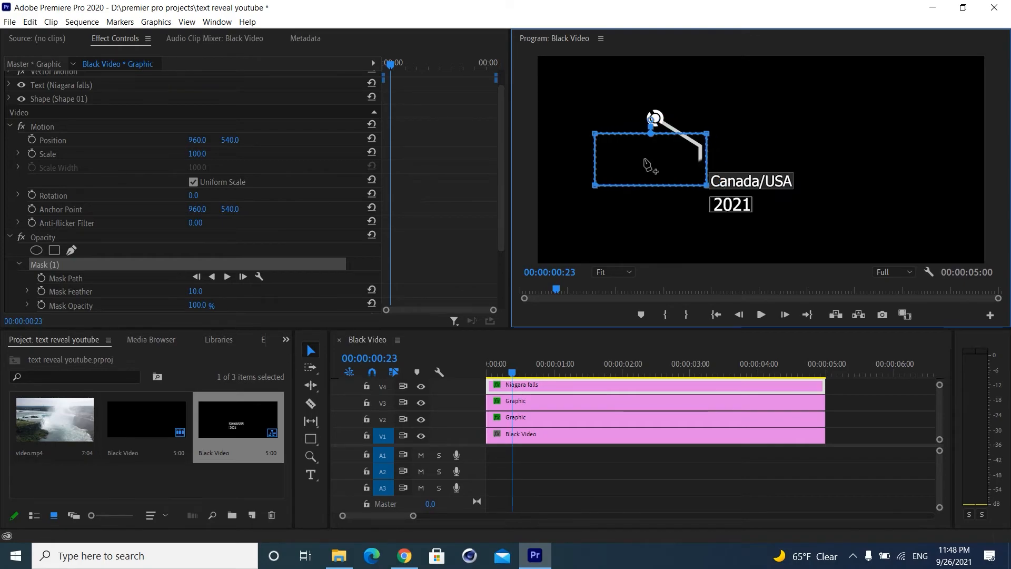
left_click(42, 278)
- At 00:00:00:30, move the Niagara falls clip's mask right until it covers the whole label
left_click(46, 264)
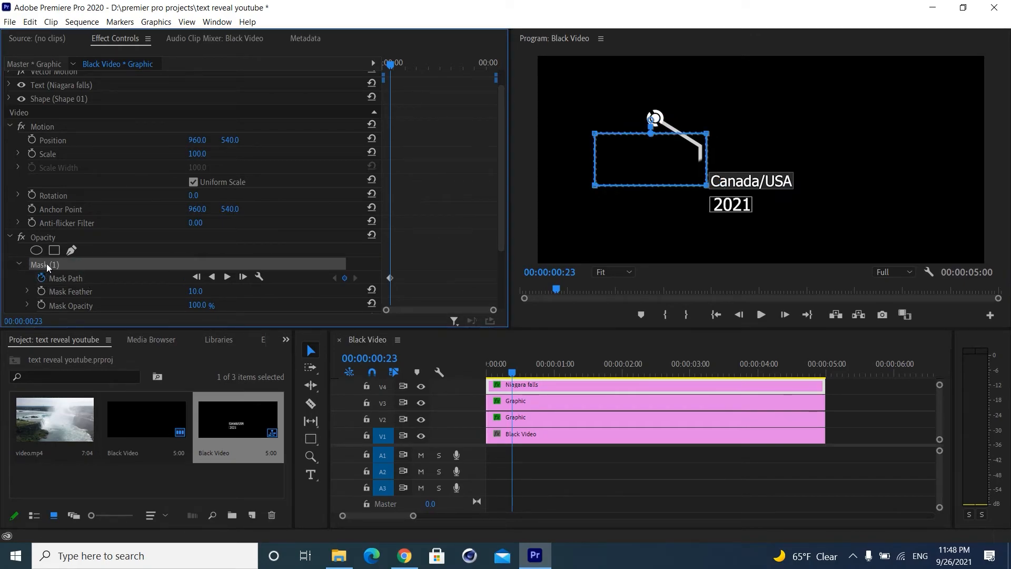
key("shift+Right")
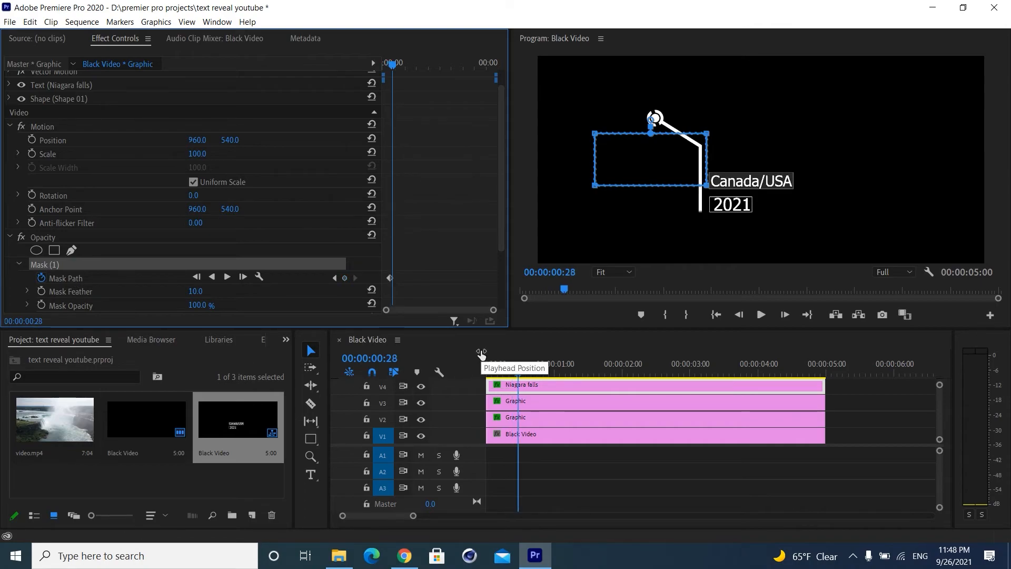
key("Right")
key("Right")
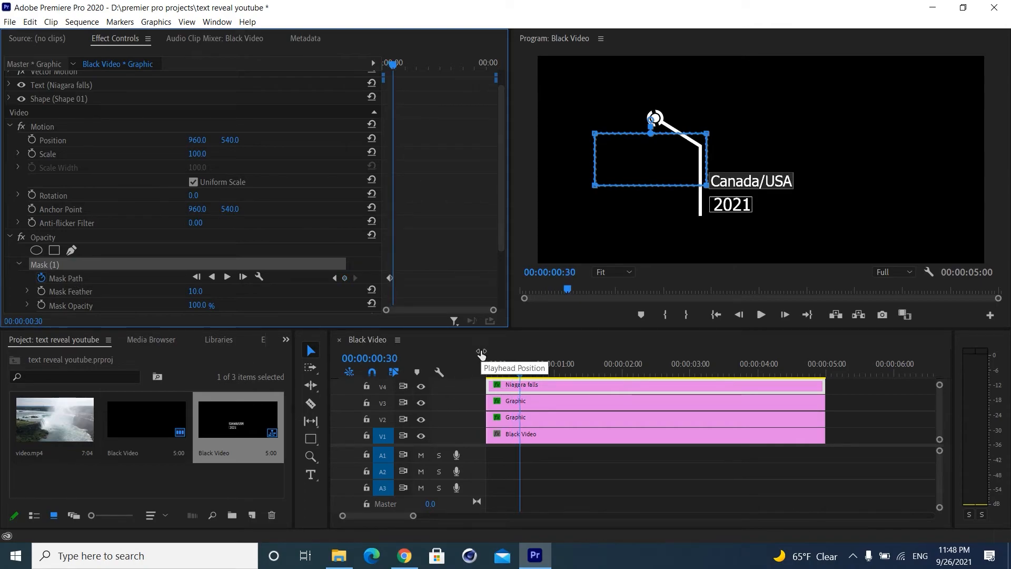
left_click_drag(664, 161, 754, 159)
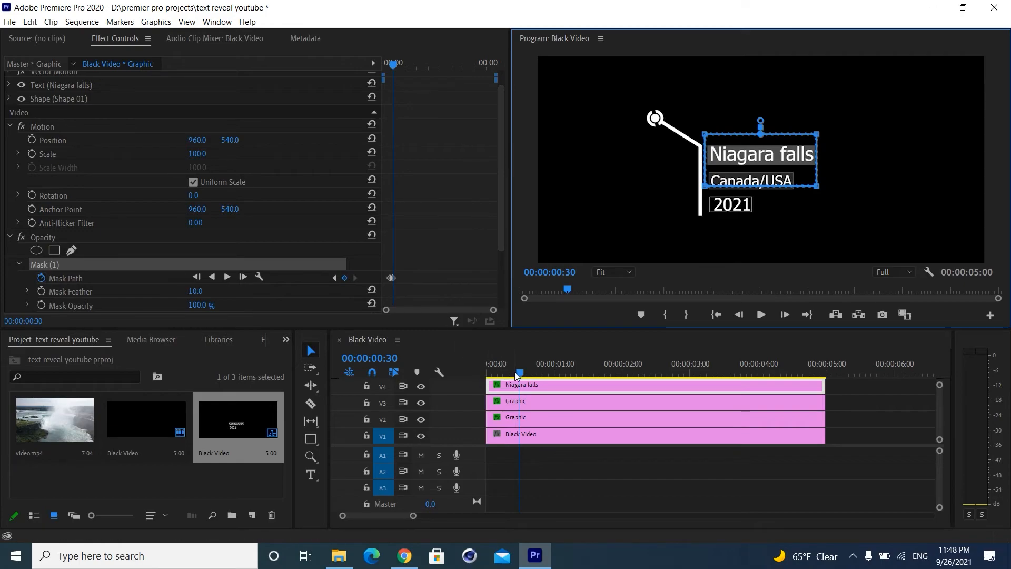
- Scrub back through the Niagara falls reveal, deselect its mask and leave the playhead at 00:00:00:25
left_click_drag(519, 372, 513, 374)
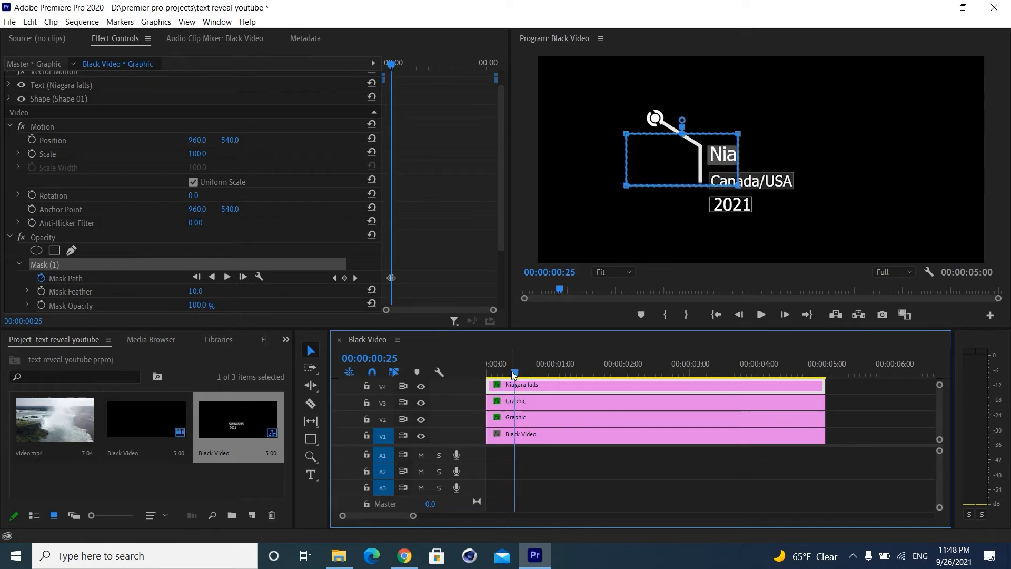
left_click(548, 213)
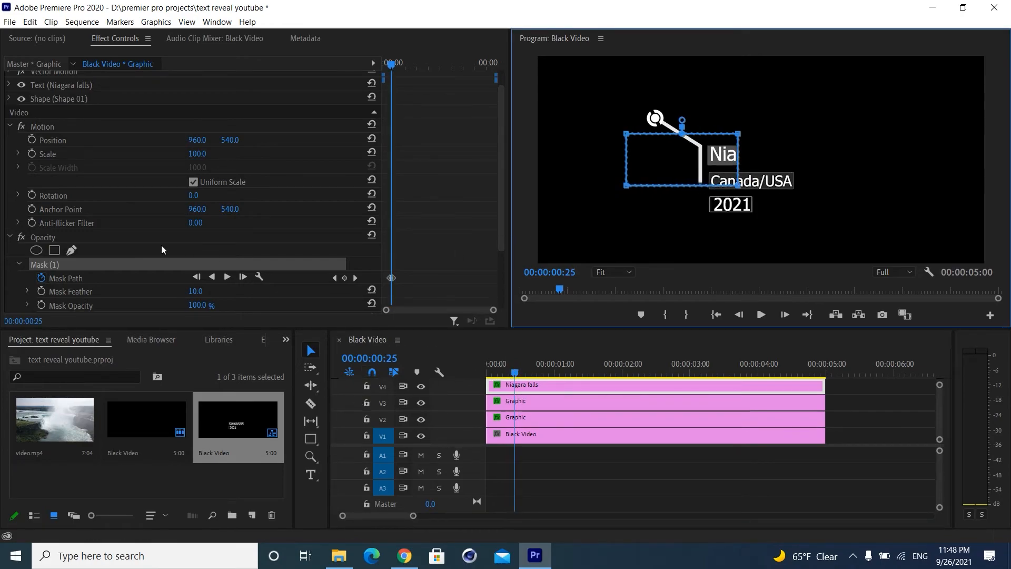
left_click(197, 240)
mouse_move(557, 291)
left_mouse_down()
mouse_move(571, 291)
mouse_move(560, 289)
left_mouse_up()
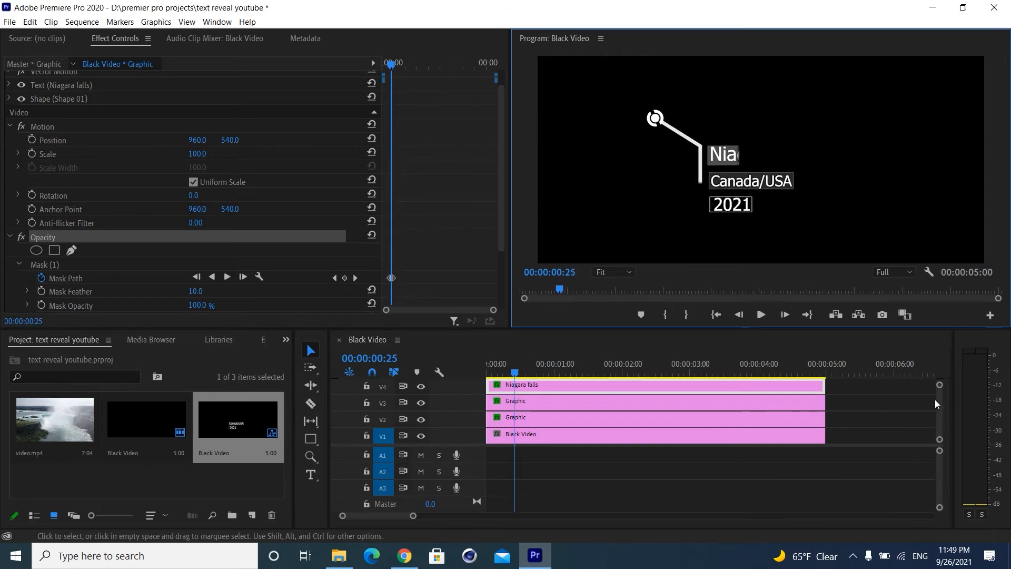
- At 00:00:00:25, add a rectangular opacity mask to the Canada/USA clip, move it left off the label and start keyframing Mask Path
left_click_drag(939, 410, 938, 407)
left_click(530, 410)
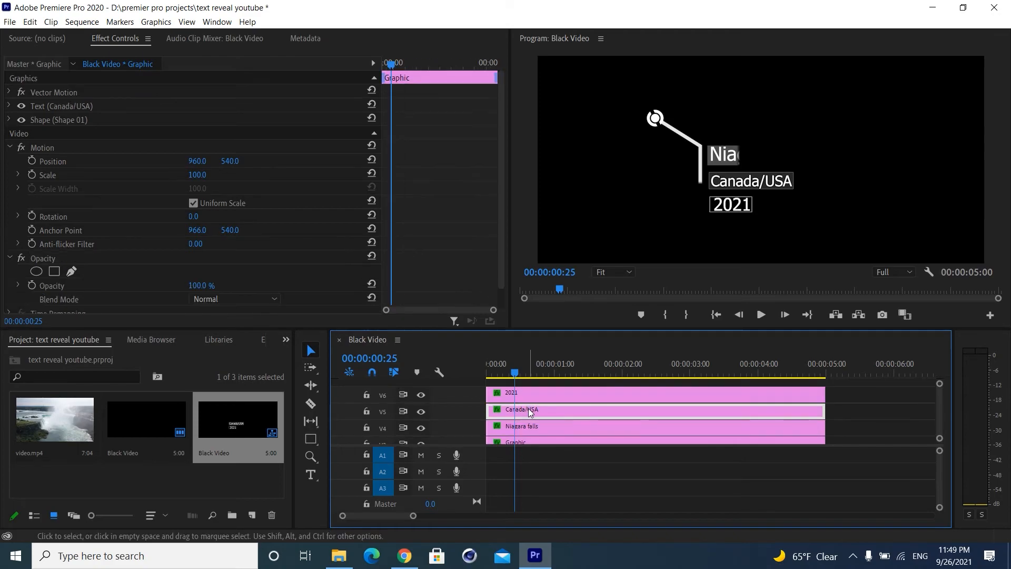
left_click(53, 271)
left_click_drag(724, 158, 661, 188)
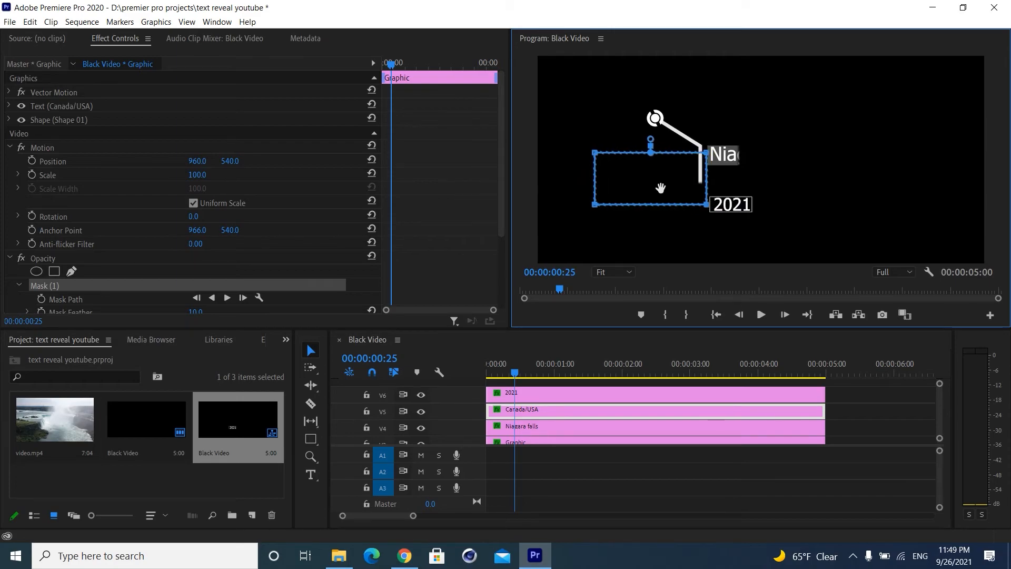
left_click(42, 299)
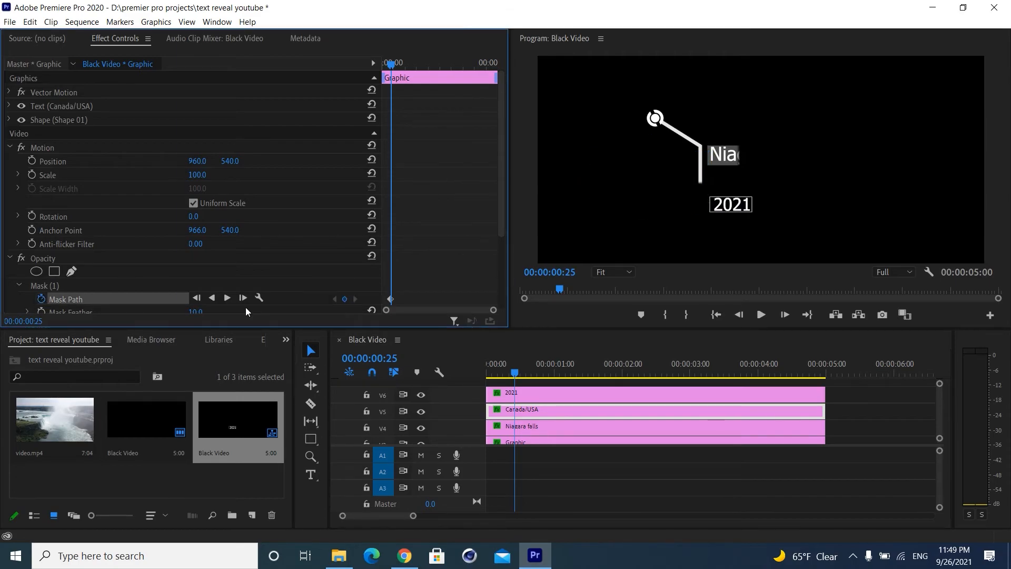
- Seven frames after the first mask keyframe, move the Canada/USA clip's mask right until it covers the whole label
left_click(45, 284)
key("shift+Right")
key("Right")
key("Right")
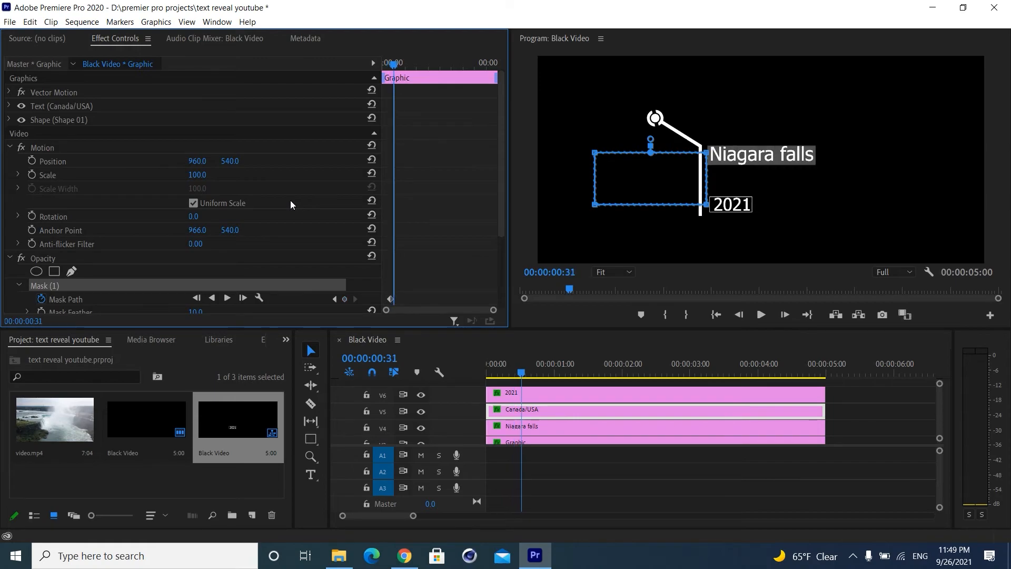
left_click_drag(651, 177, 741, 181)
- At 00:00:00:28, add a rectangular opacity mask to the 2021 clip, move it left off the label and start keyframing Mask Path
left_click_drag(523, 376, 519, 378)
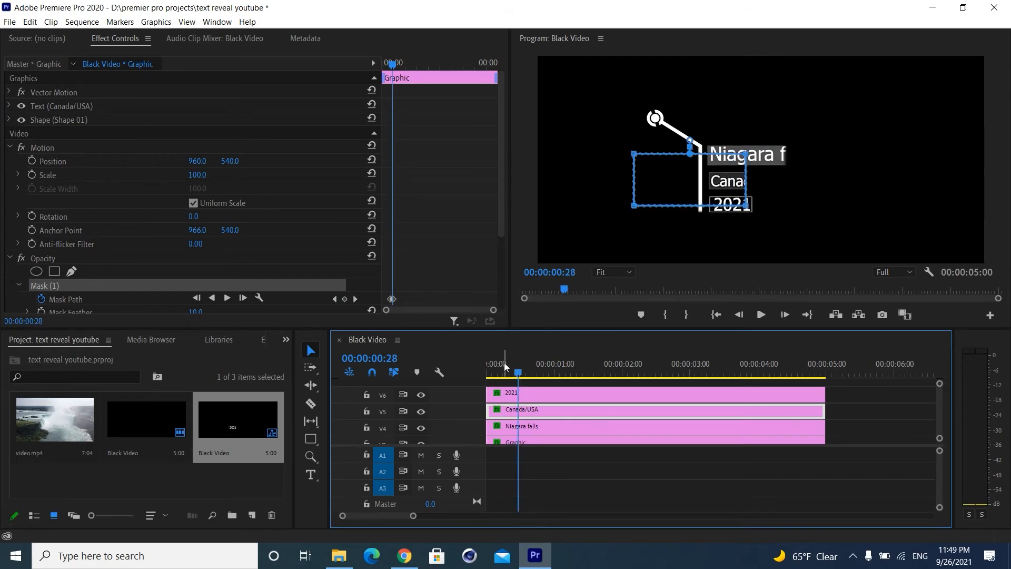
left_click(521, 393)
left_click(54, 272)
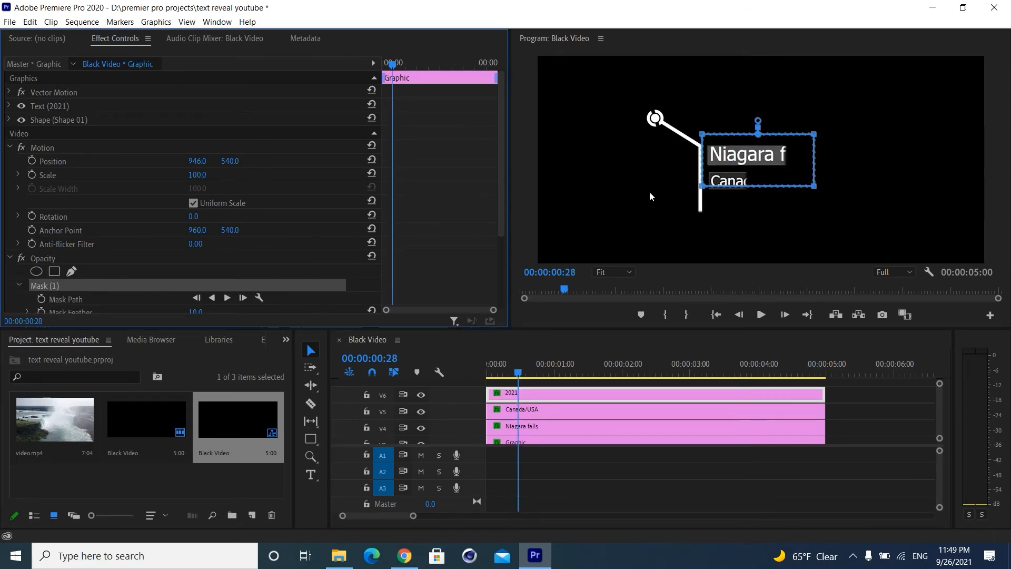
left_click_drag(705, 174, 617, 209)
left_click(41, 299)
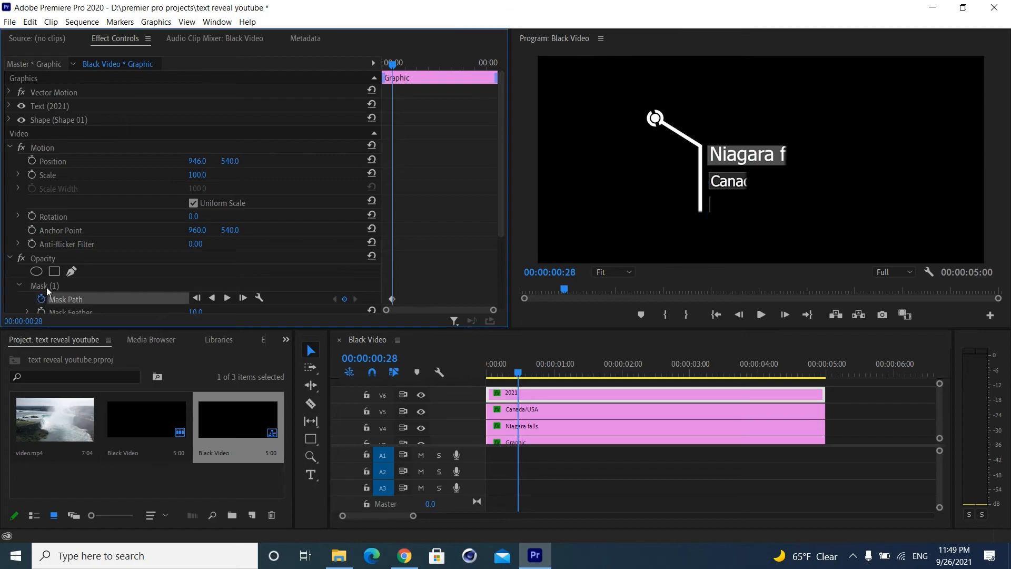
- At 00:00:00:33, move the 2021 clip's opacity mask right until it covers the whole label, then advance the playhead slightly
key("Right")
key("Right")
key("Right")
key("Right")
key("Right")
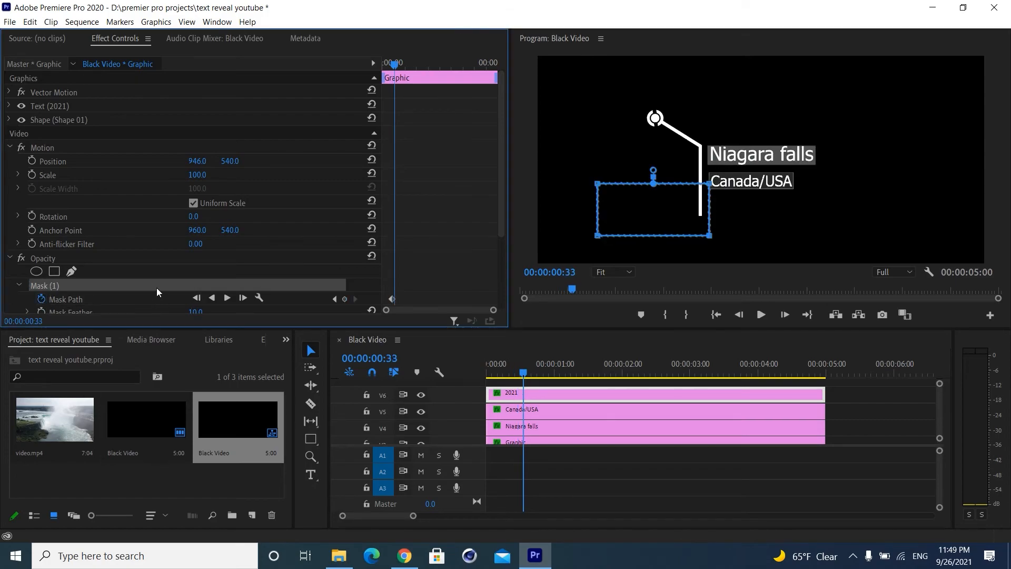
left_click_drag(661, 213, 710, 213)
left_click_drag(523, 373, 529, 372)
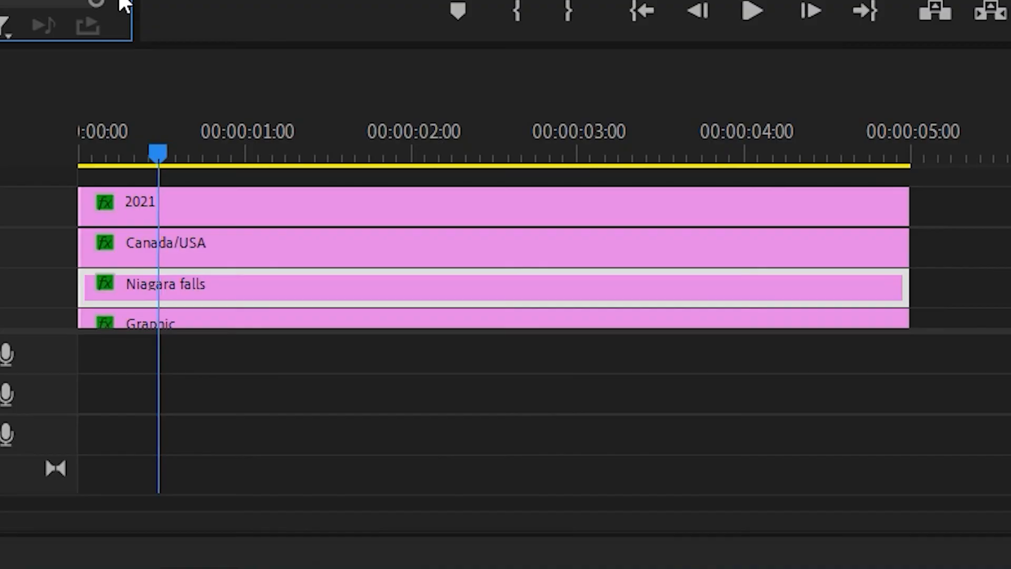
- Keyframe the Niagara falls clip's opacity at 100% where its reveal ends and at 0% at 00:00:00:23
key("Left")
key("Left")
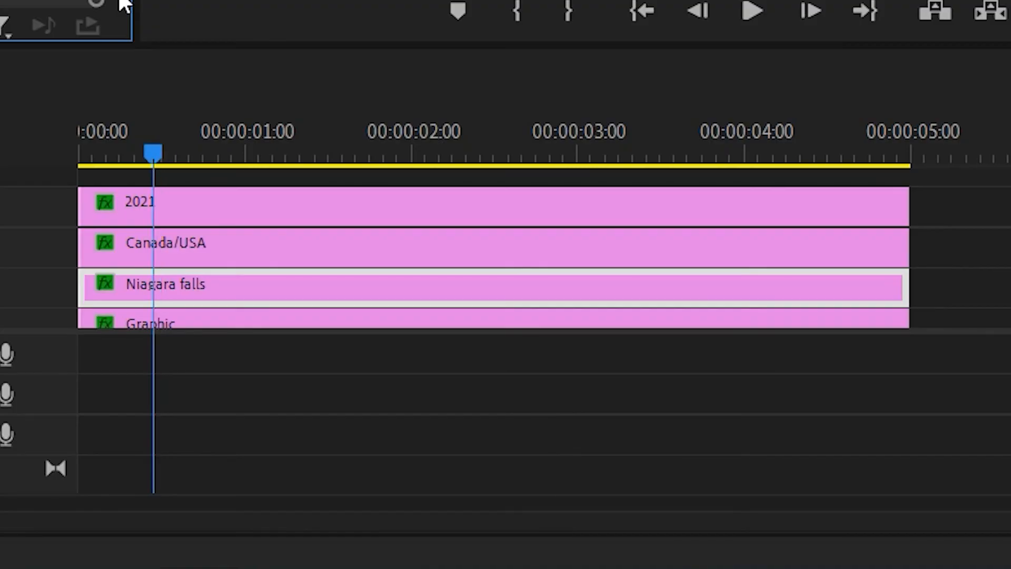
key("Left")
key("Left")
key("Left")
key("Left")
key("Left")
key("Left")
key("Left")
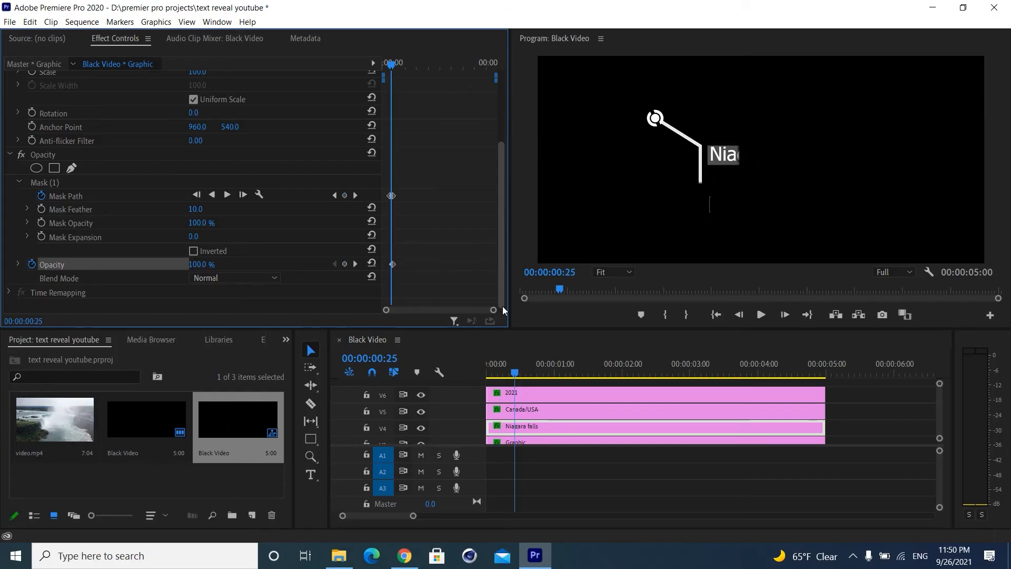
key("Left")
key("Left")
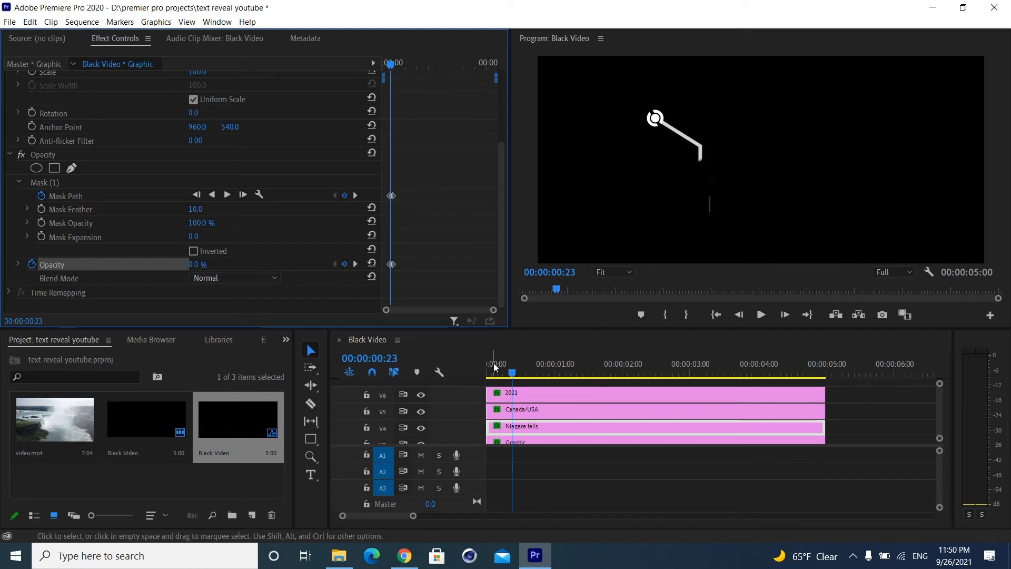
- Keyframe the Canada/USA clip's opacity at 100% at 00:00:00:32 and at 0% at 00:00:00:25
left_click_drag(513, 374, 524, 372)
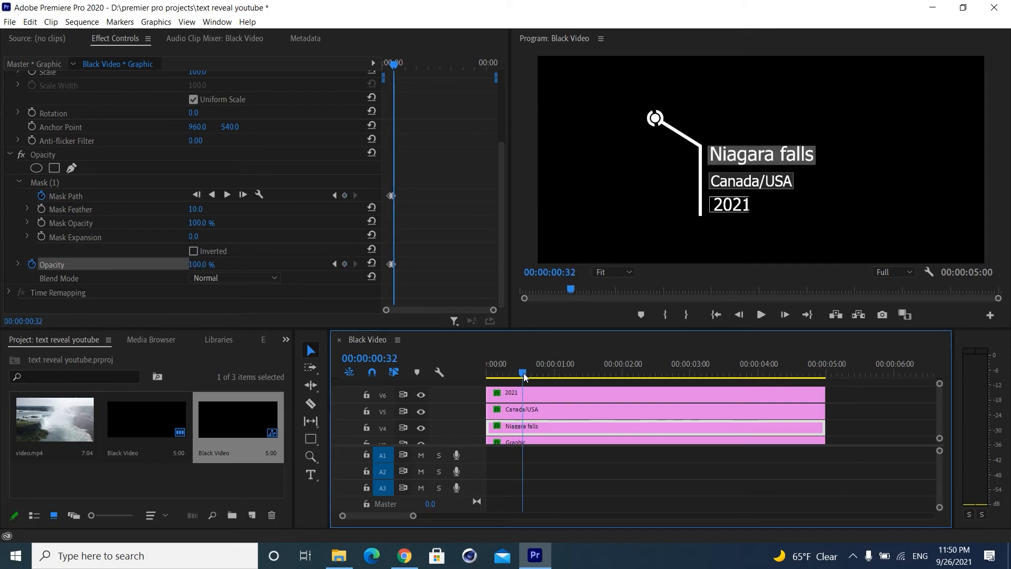
left_click(598, 411)
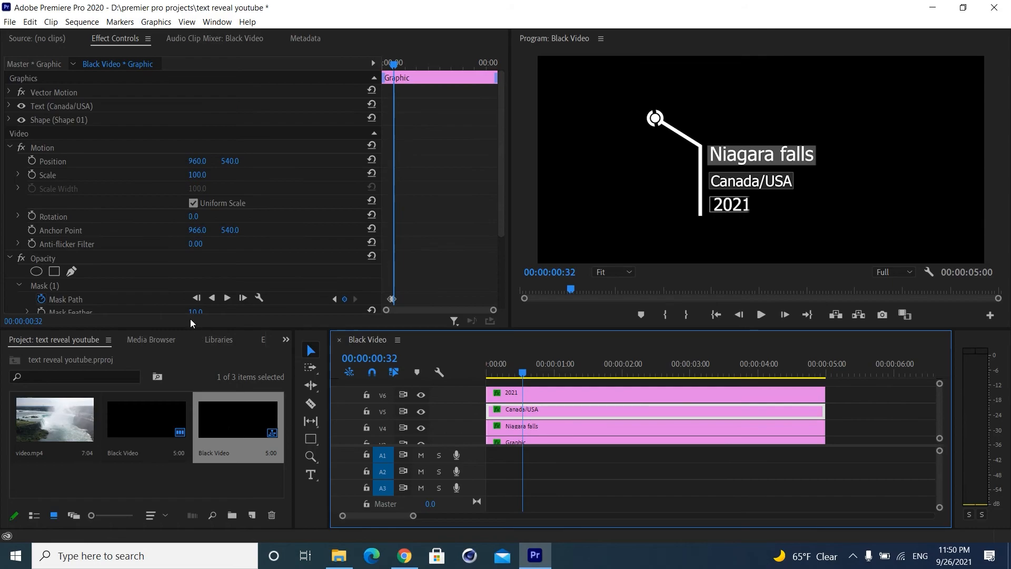
scroll(141, 267, "down", 4)
left_click(32, 264)
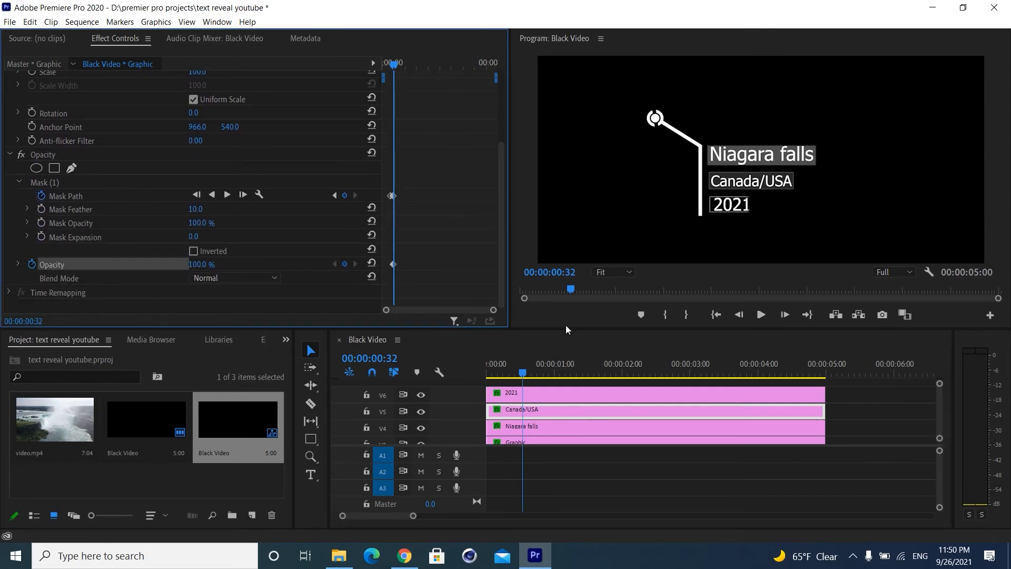
key("Left")
key("Left")
key("Left")
key("Left")
key("Left")
key("Left")
key("Left")
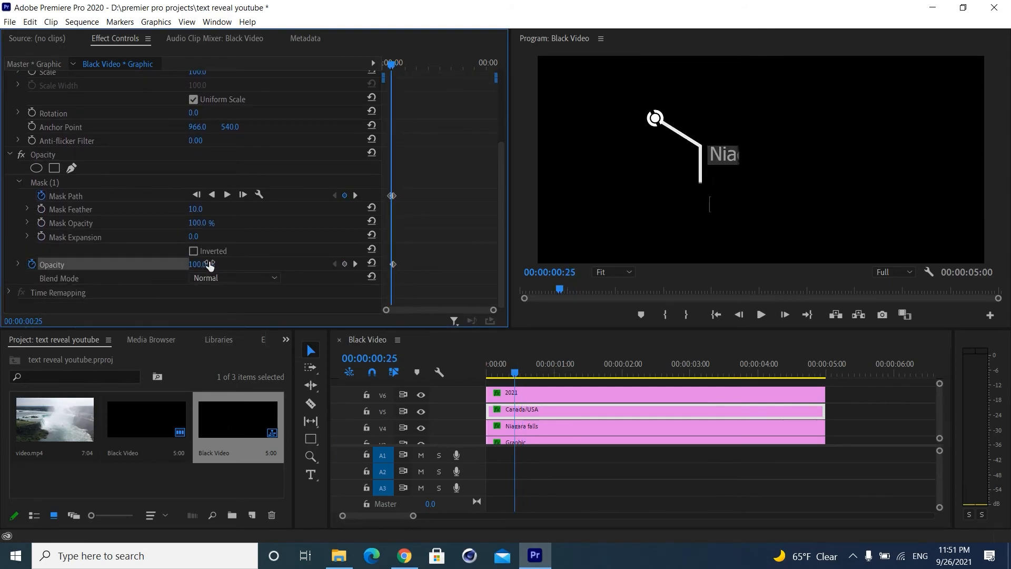
- Keyframe the 2021 clip's opacity at 100% at 00:00:00:33 and at 0% at 00:00:00:28
left_click(526, 367)
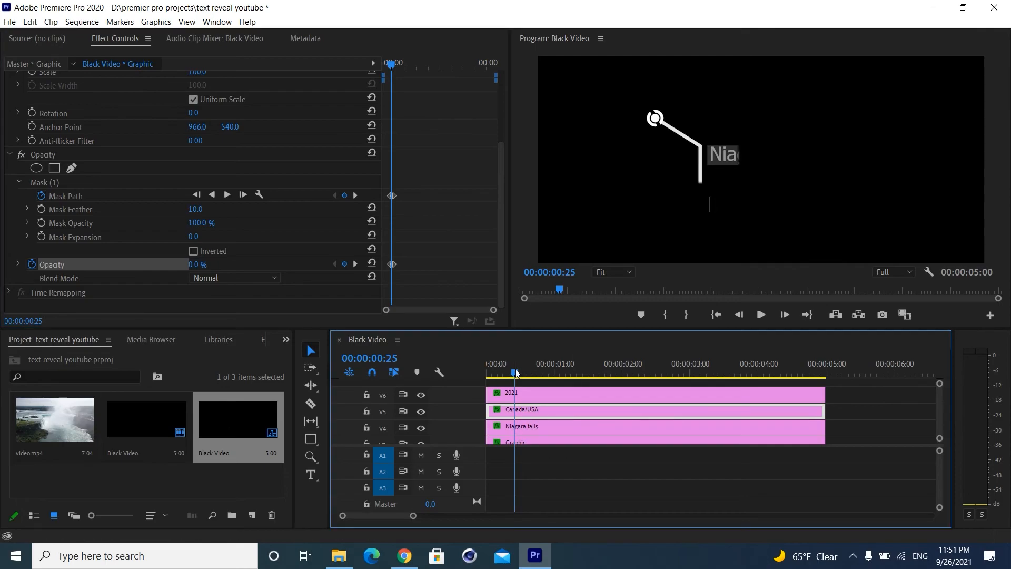
key("Left")
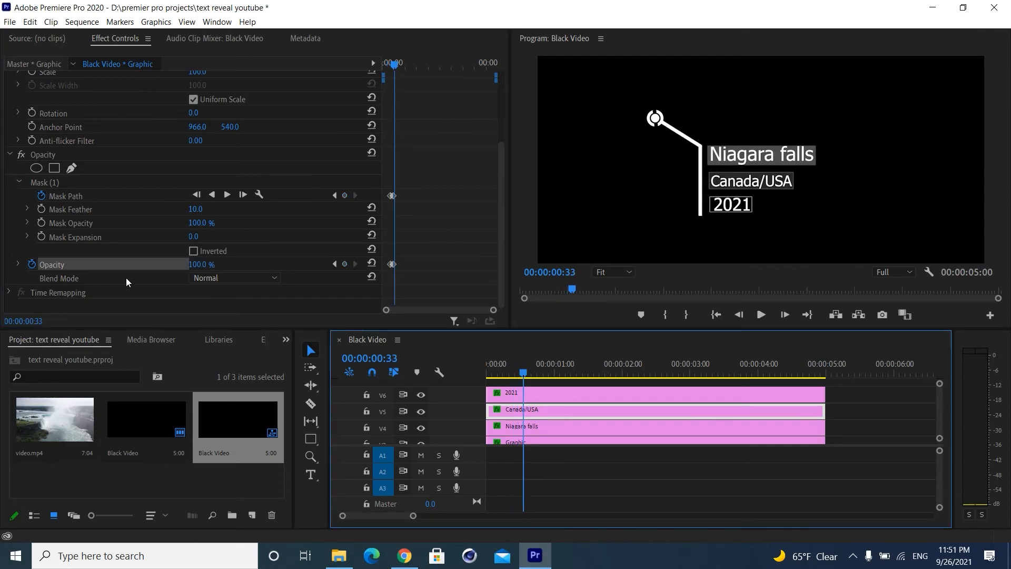
left_click(593, 396)
scroll(70, 285, "down", 3)
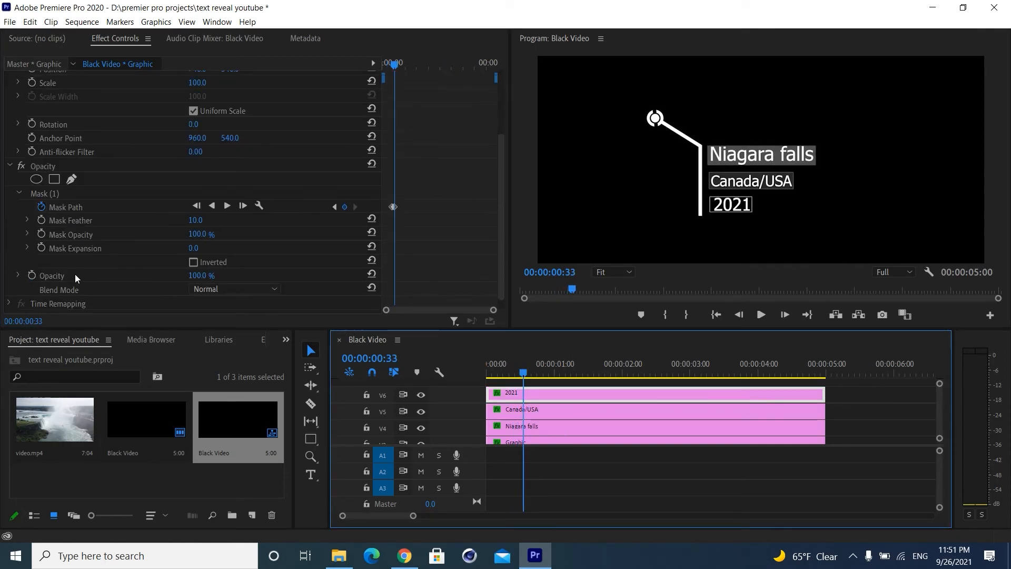
left_click(31, 275)
key("Left")
key("Left")
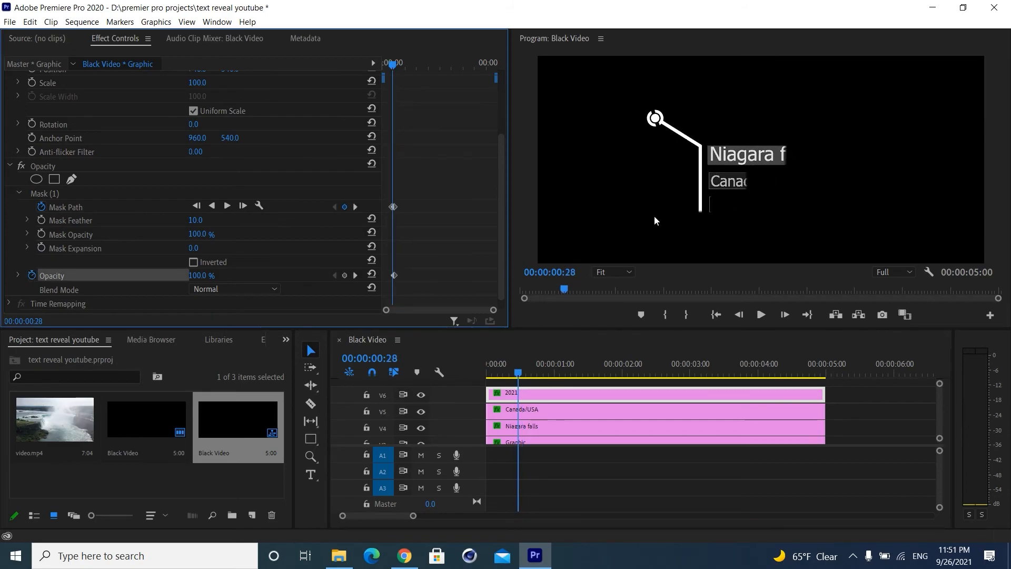
left_click_drag(196, 275, 190, 275)
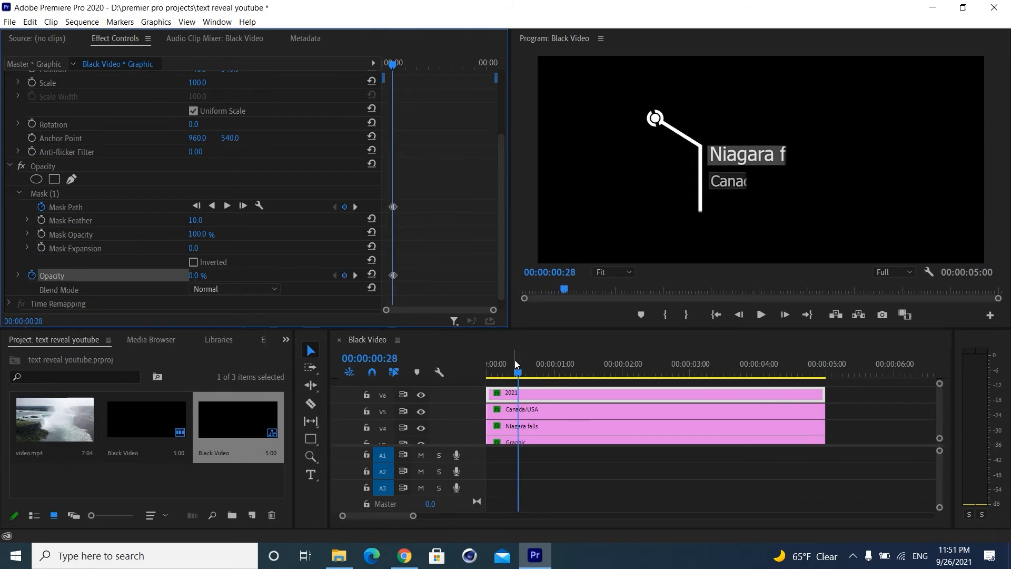
- Play the finished call-out animation over the black video twice from the start
left_click_drag(516, 364, 476, 375)
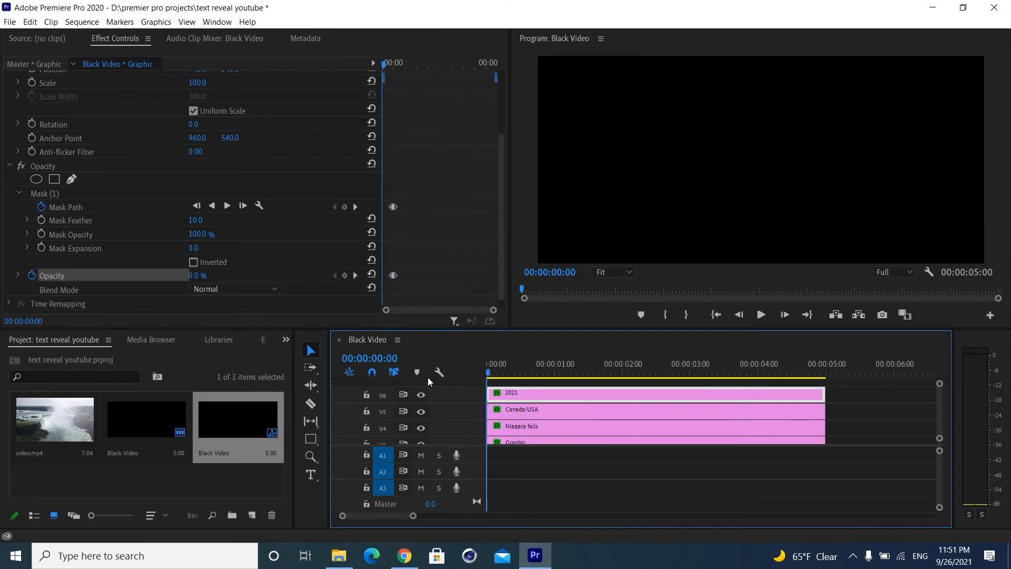
left_click(762, 315)
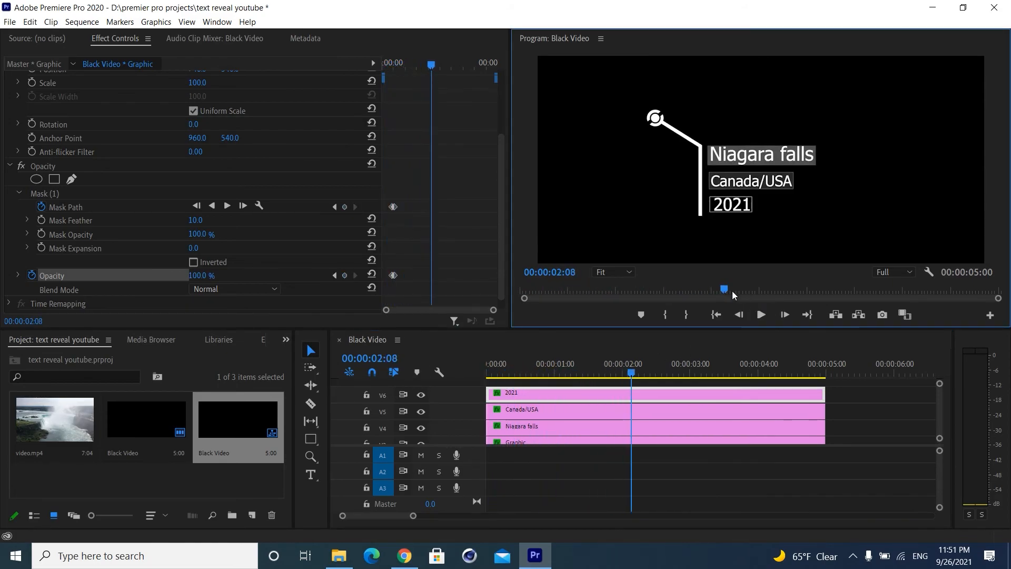
left_click_drag(732, 291, 761, 304)
key("Home")
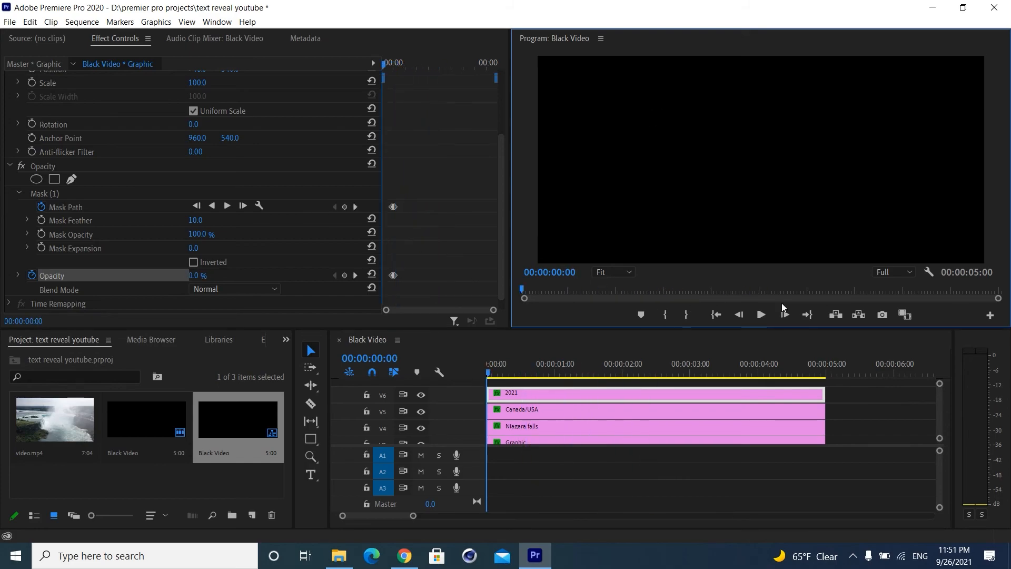
left_click(769, 318)
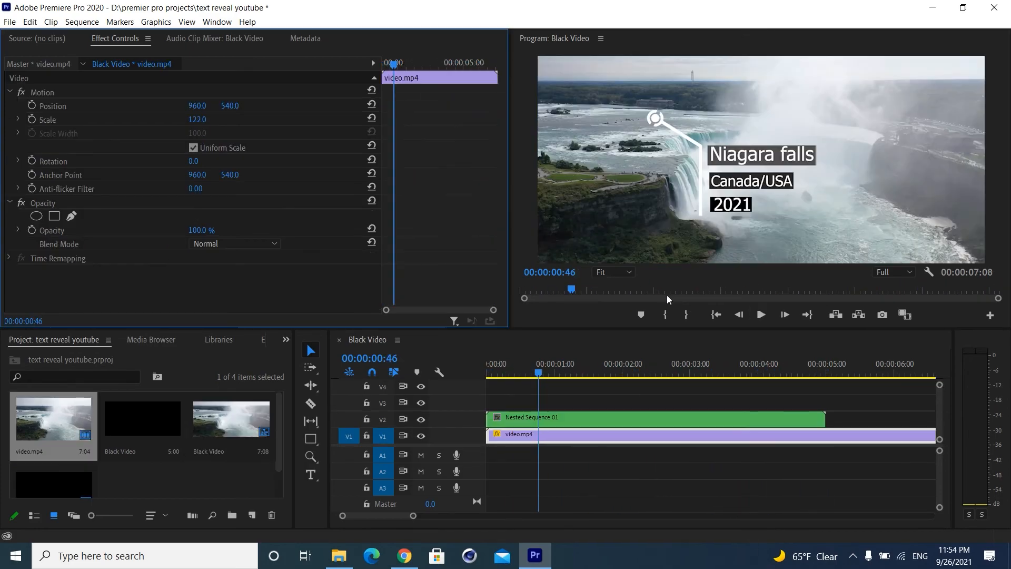
- At 00:00:00:49, move the Nested Sequence 01 call-out to position 1067.5, 646.3 so its ring sits on the edge of the falls
left_click(572, 293)
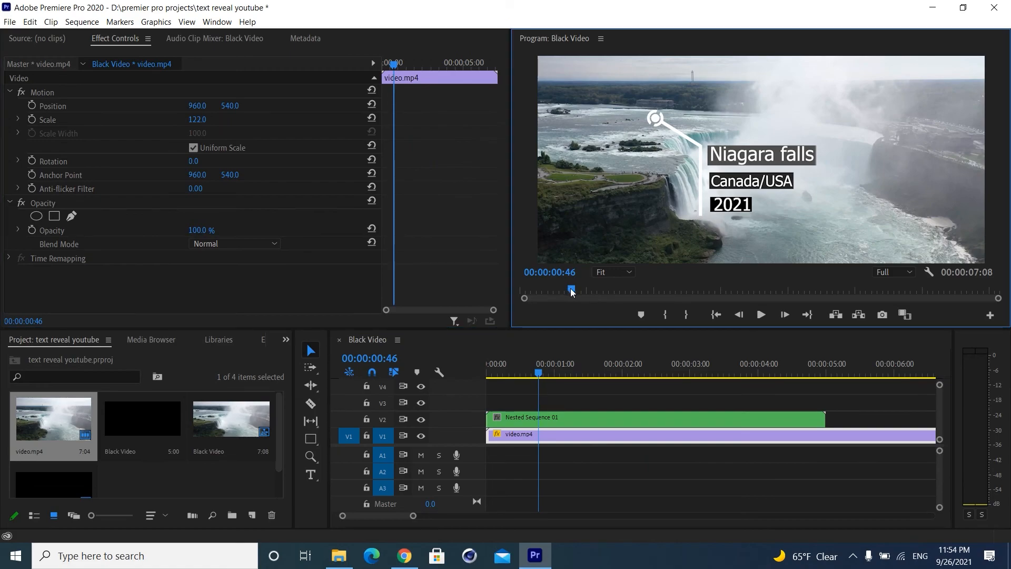
mouse_move(571, 289)
left_mouse_down()
mouse_move(508, 290)
mouse_move(593, 288)
mouse_move(574, 290)
left_mouse_up()
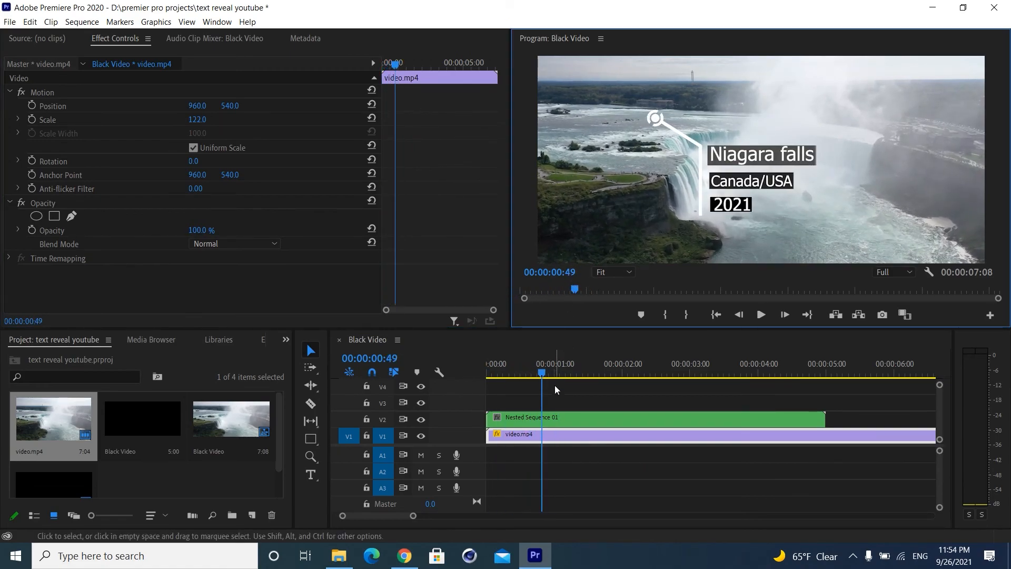
left_click(554, 416)
left_click(42, 94)
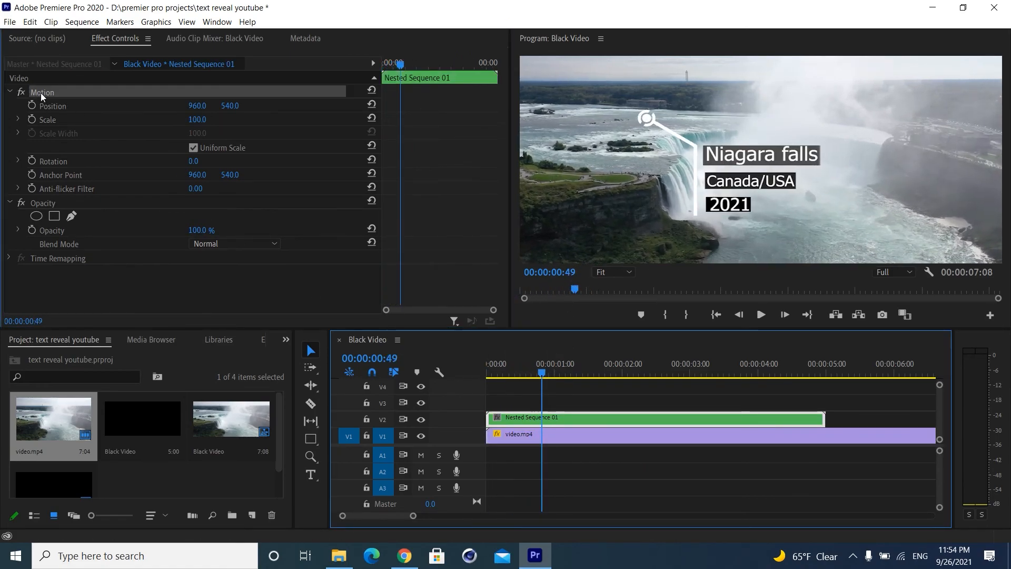
left_click_drag(679, 156, 706, 170)
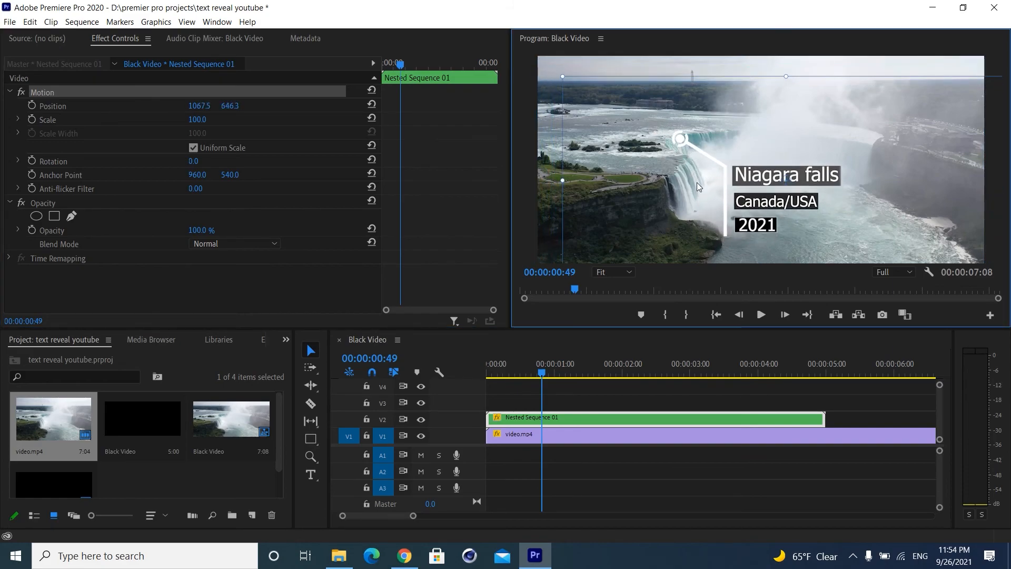
- Start keyframing Nested Sequence 01's Position at 00:00:00:15 and reselect its Motion effect for direct moving
left_click_drag(541, 364, 499, 372)
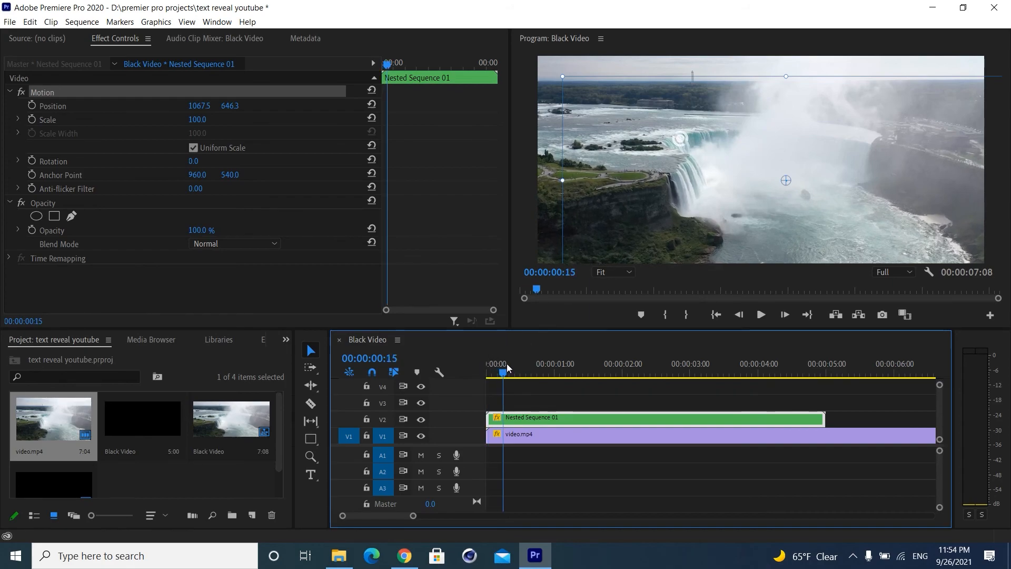
left_click(31, 104)
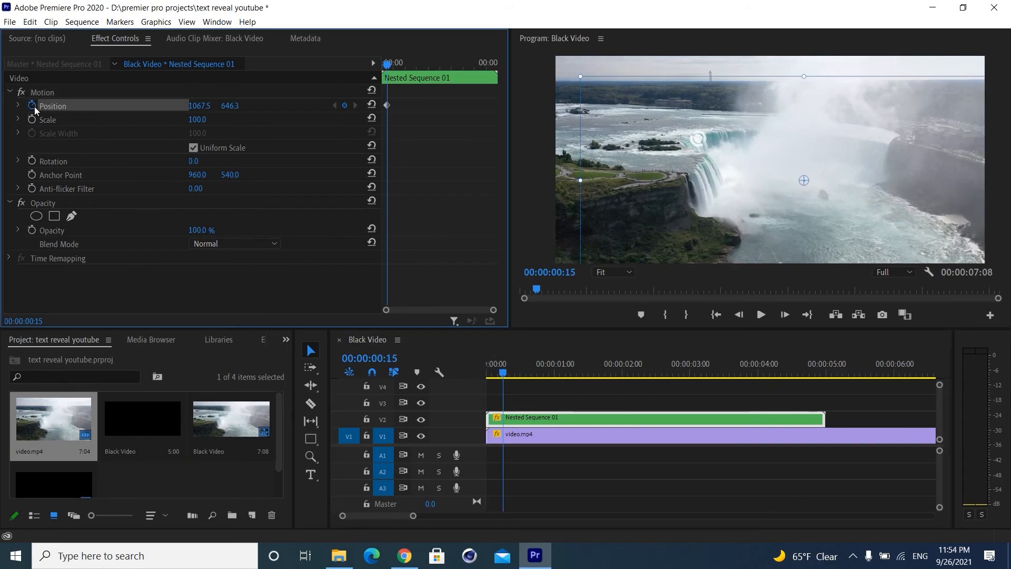
left_click(36, 90)
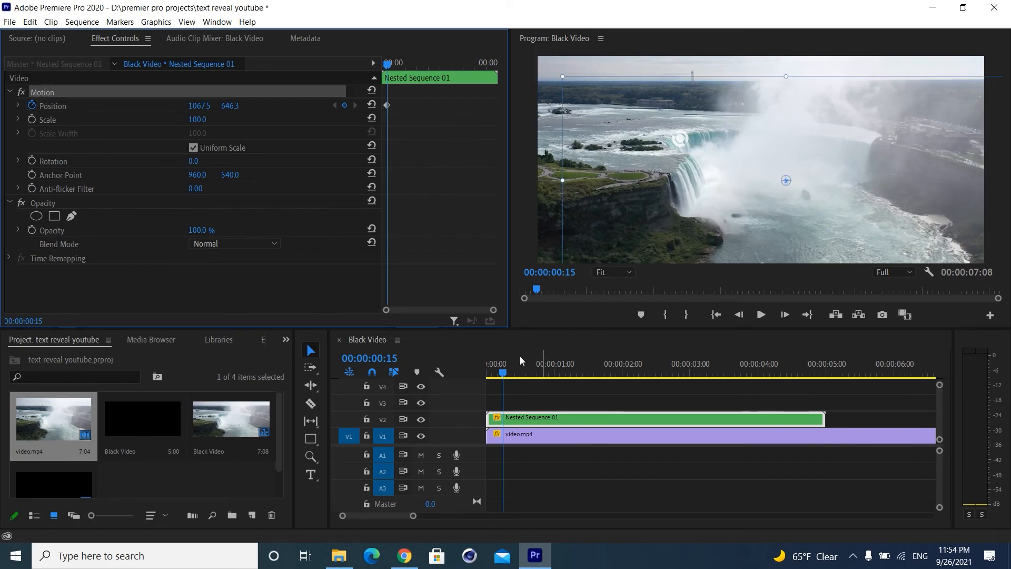
- Follow the falls by moving Nested Sequence 01 to 1050.5, 663.4 at 00:00:01:47 and to 1044.8, 670.3 at 00:00:03:16
left_click(506, 373)
key("space")
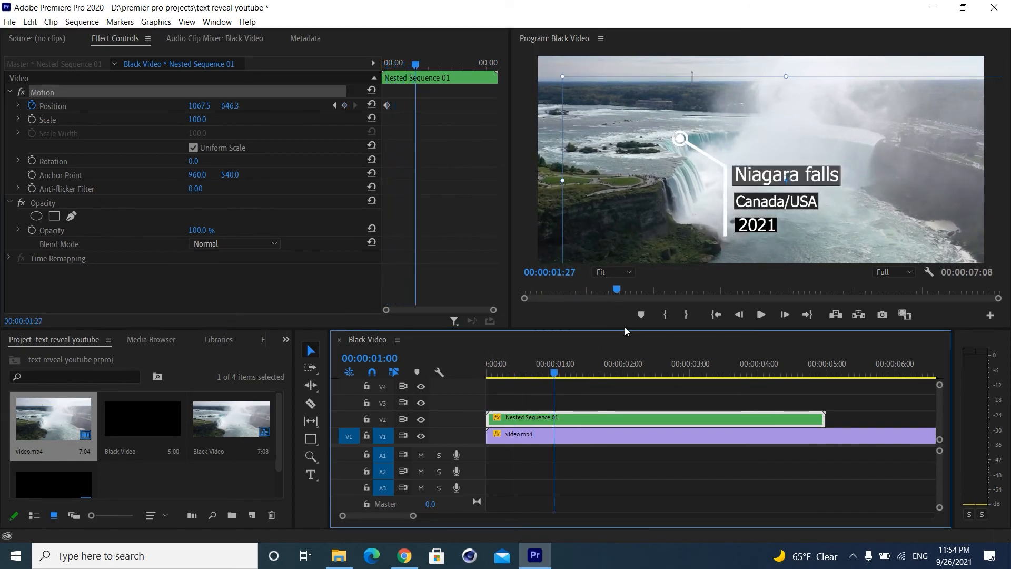
left_click_drag(694, 147, 690, 151)
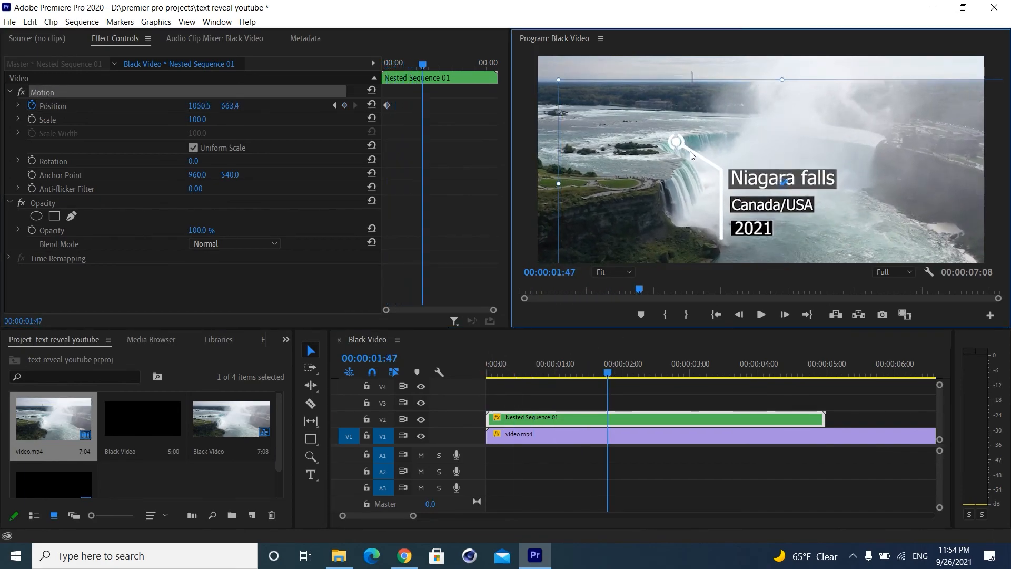
left_click_drag(609, 370, 709, 377)
left_click_drag(691, 153, 691, 153)
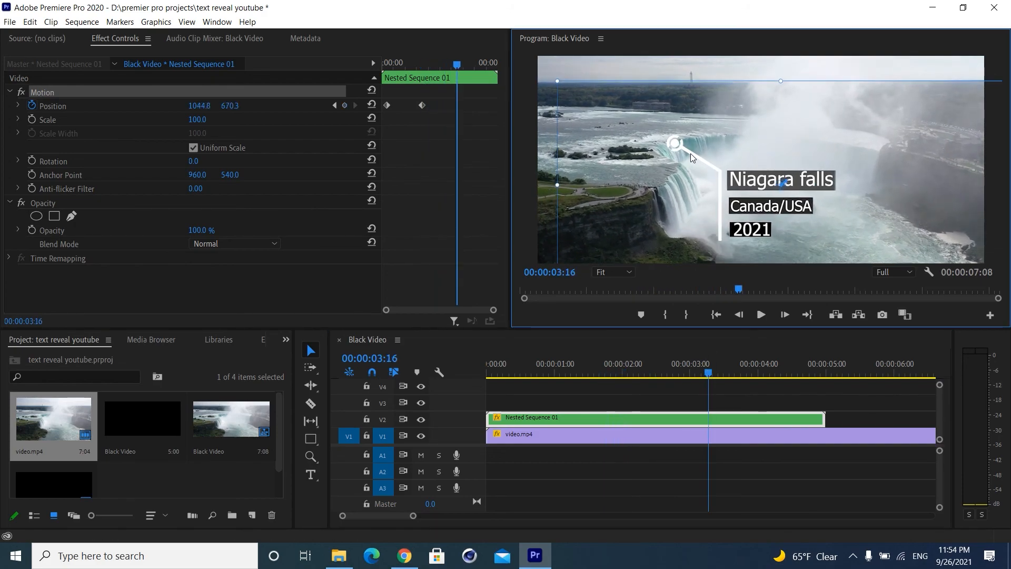
- Move Nested Sequence 01 with the falls to 1042.0, 687.4 at 00:00:04:11 and to 1025.0, 721.7 at 00:00:04:56
left_click_drag(709, 367, 773, 371)
left_click_drag(688, 153, 687, 154)
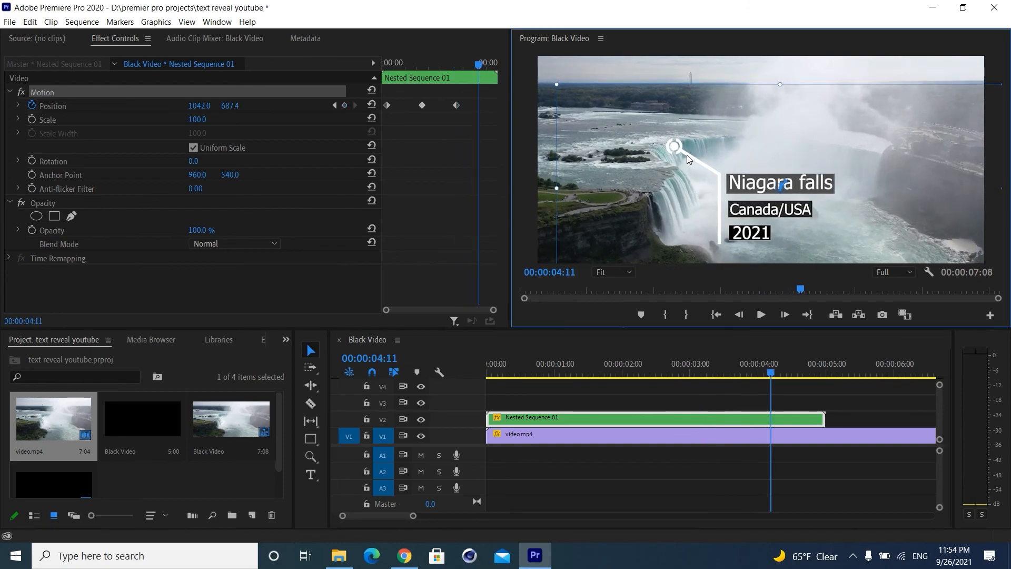
left_click_drag(773, 374, 825, 373)
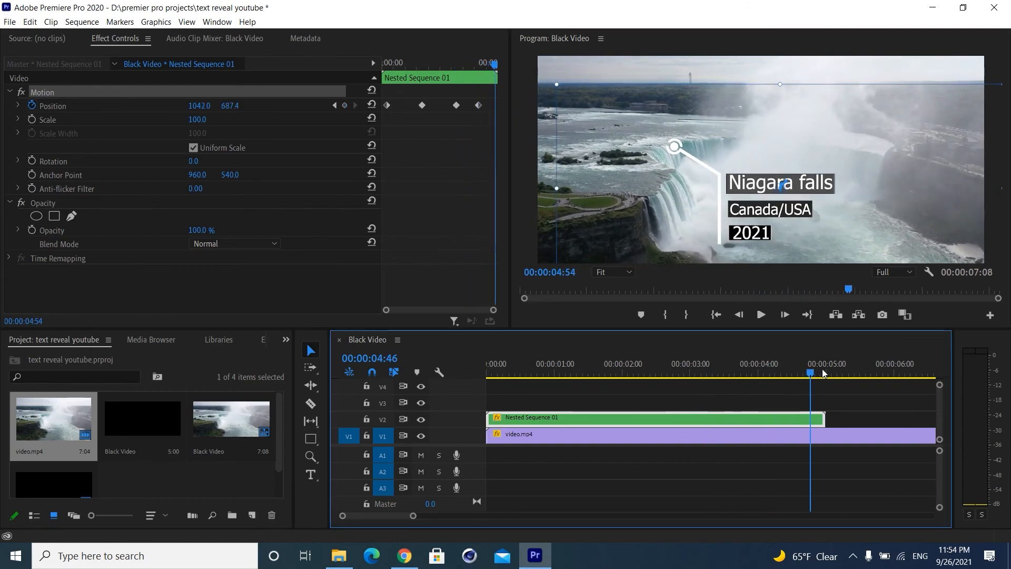
left_click_drag(671, 150, 680, 180)
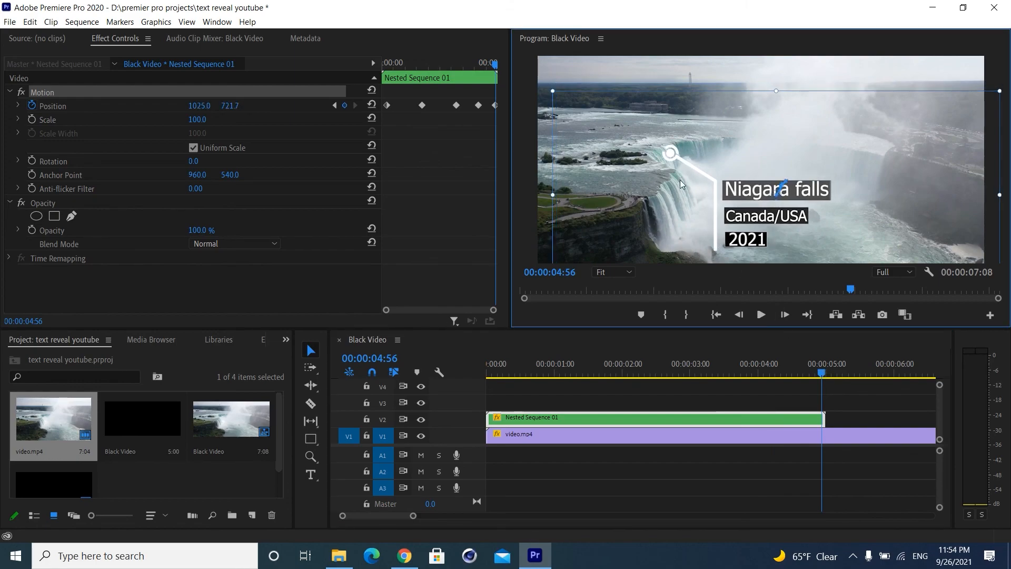
- Return to the start of the sequence, deselect the Motion effect and play the tracked call-out over the falls video
left_click_drag(820, 375, 435, 418)
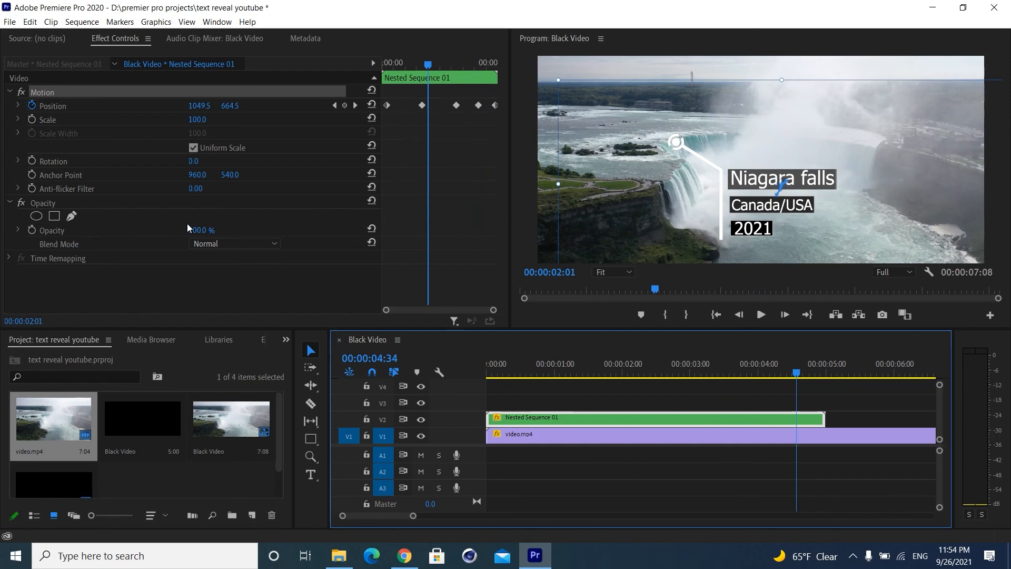
left_click(290, 118)
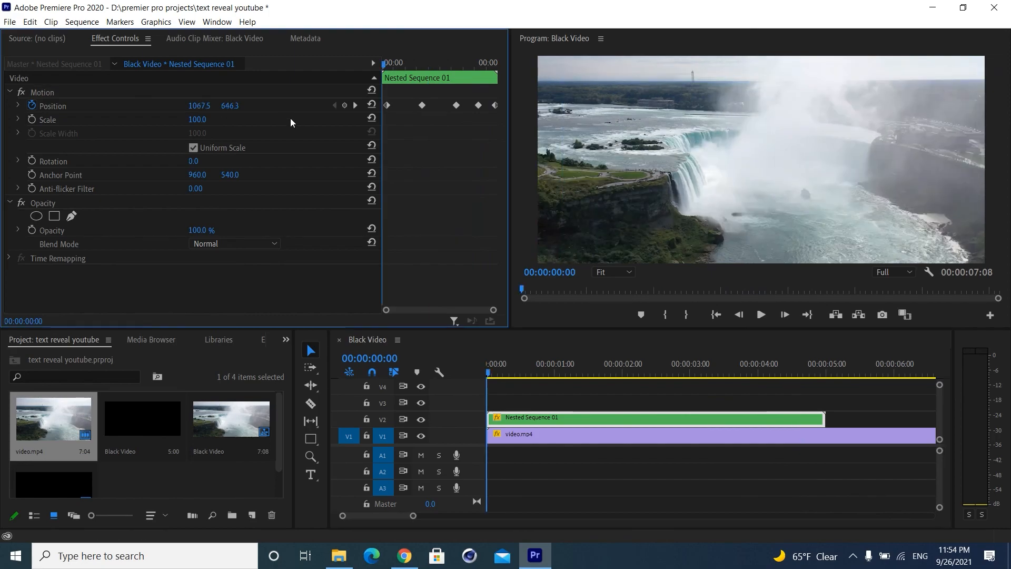
left_click(759, 316)
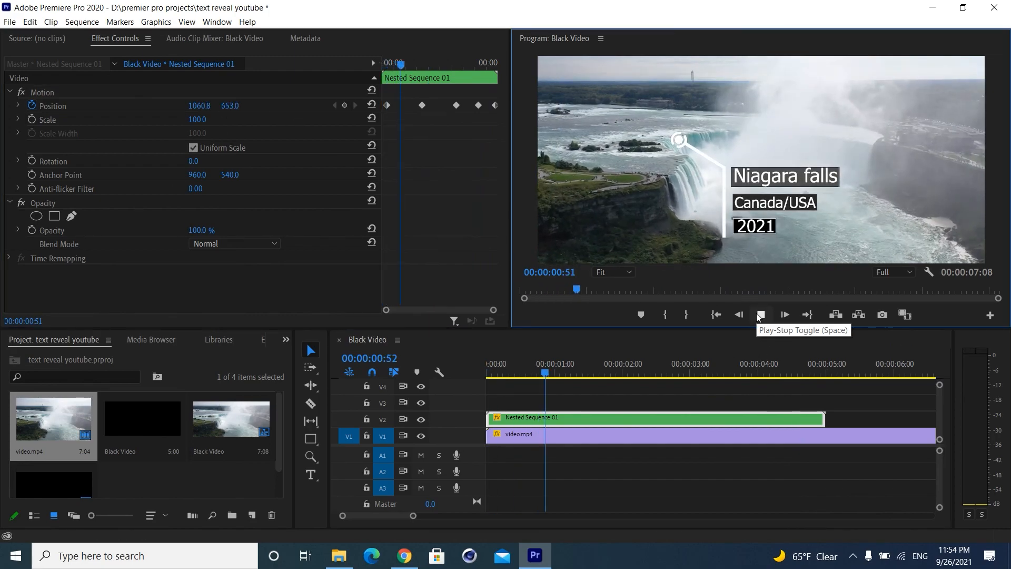